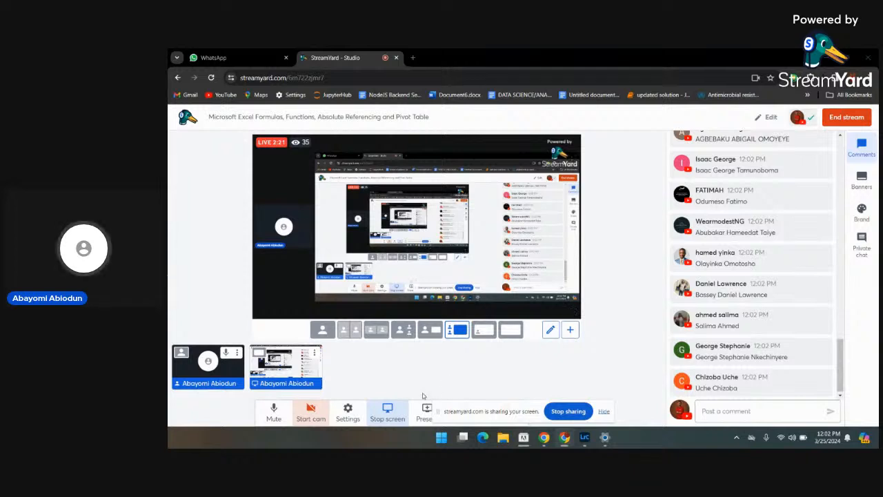
Hide the screen-sharing notice and launch Excel through a Windows search for "EXC"
click(603, 412)
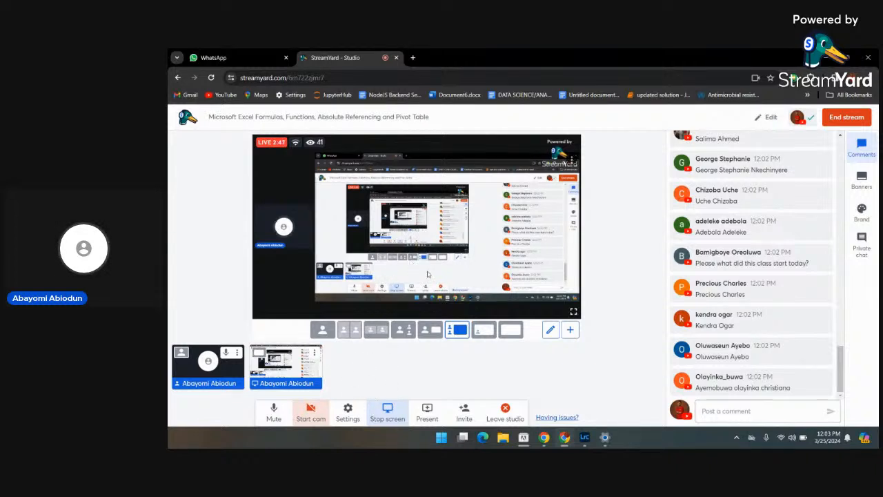
click(442, 439)
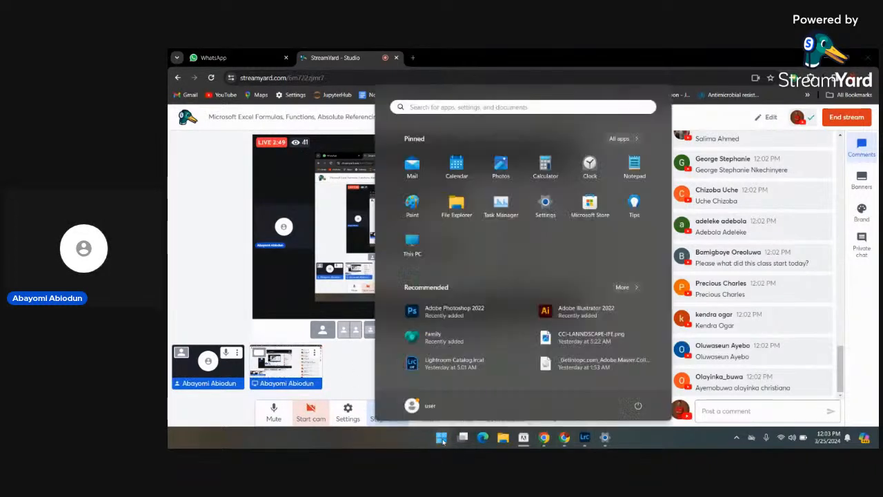
click(433, 108)
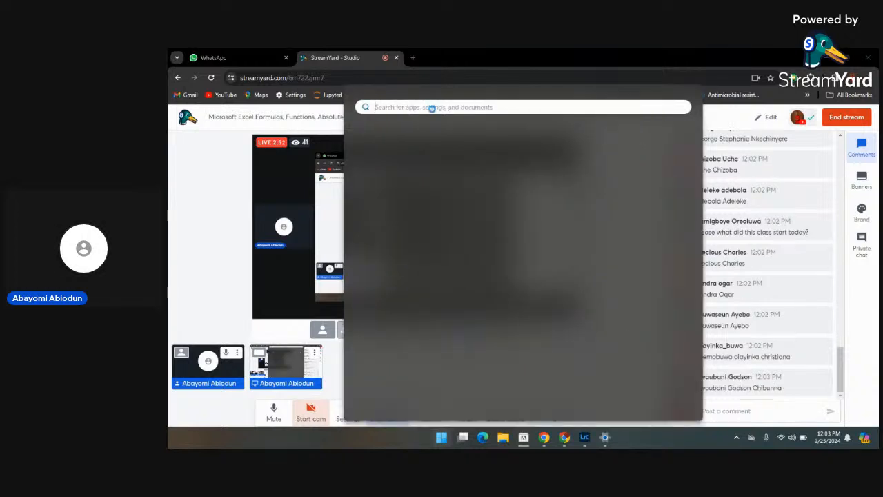
text(EXC)
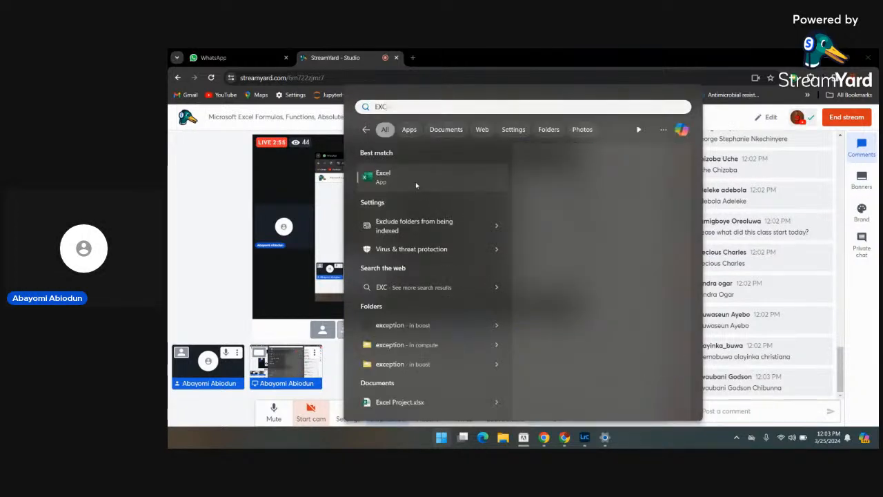
click(405, 182)
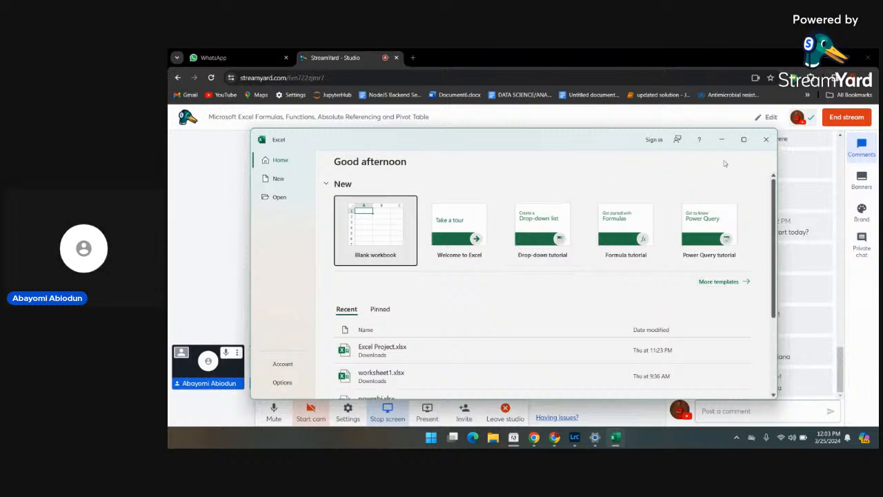
Dismiss the licence notice, then open the recent workbook worksheet1.xlsx in a maximized Excel window
mouse_move(743, 147)
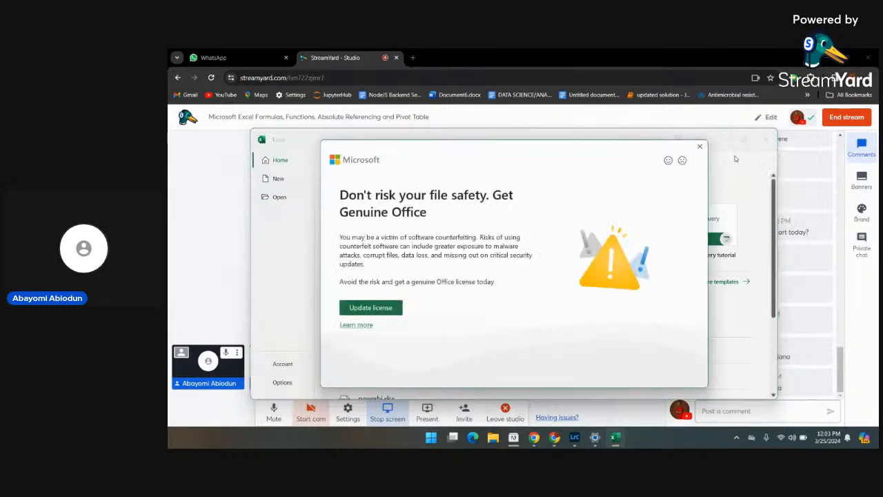
click(700, 148)
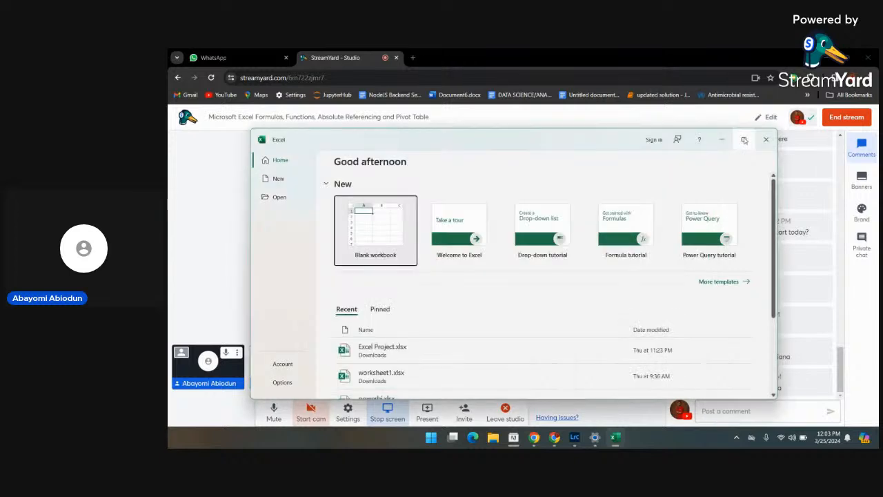
click(744, 140)
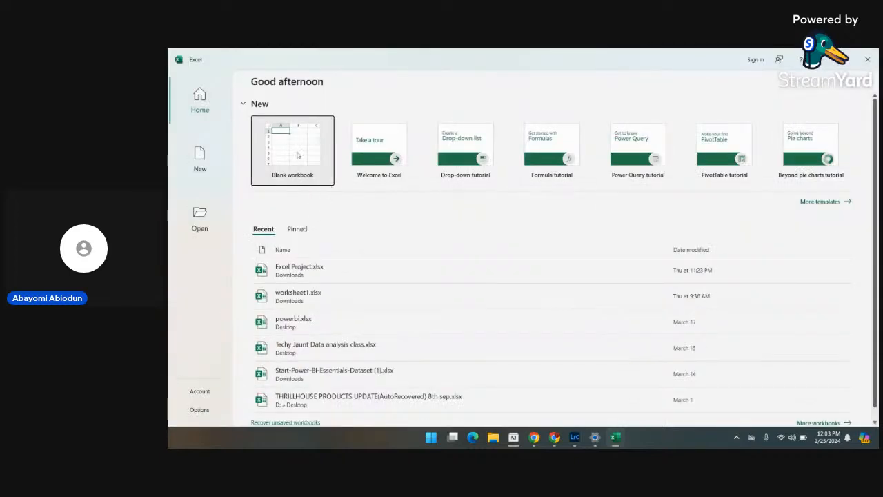
click(299, 297)
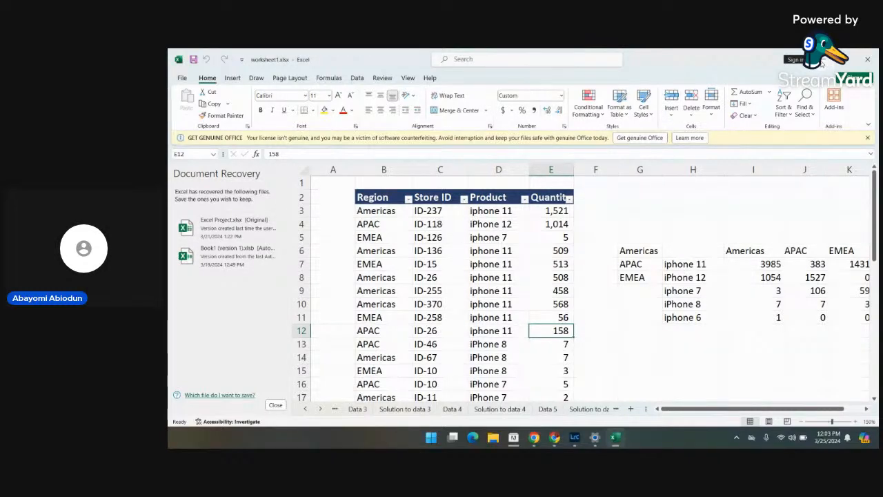
Open the recovered workbook Book1 (version 1).xlsb from the list of recovered files
click(614, 441)
click(615, 442)
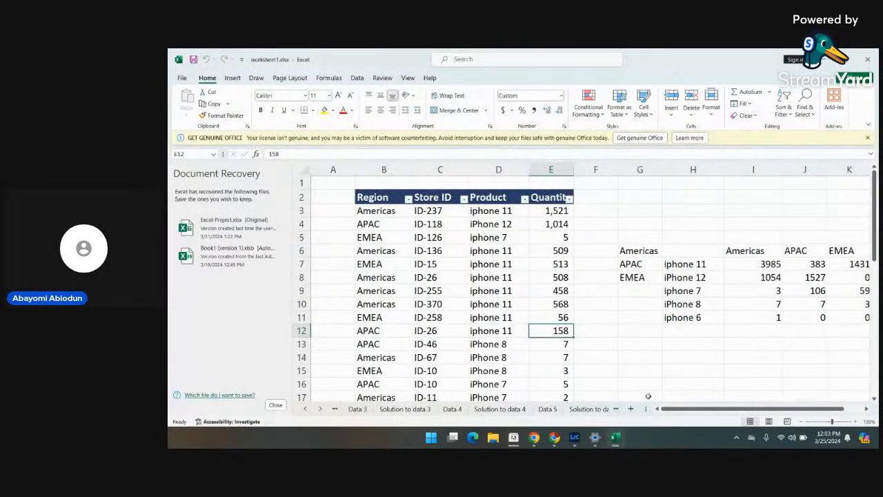
click(238, 259)
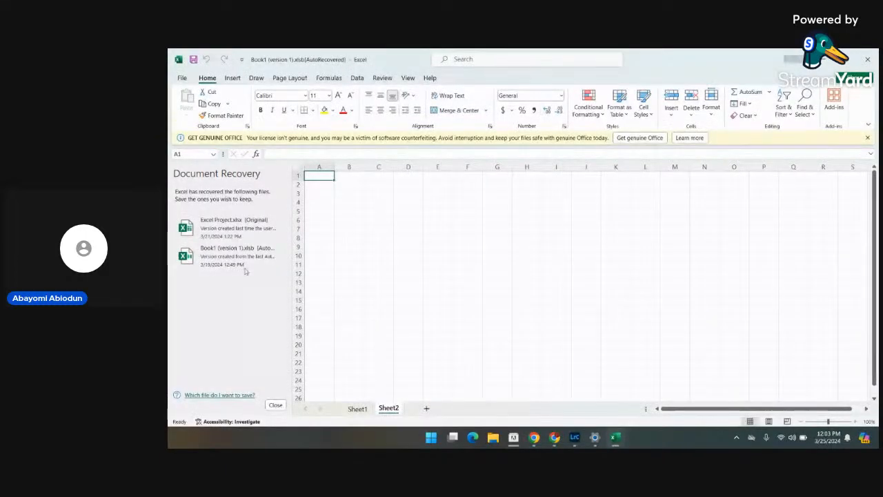
click(336, 193)
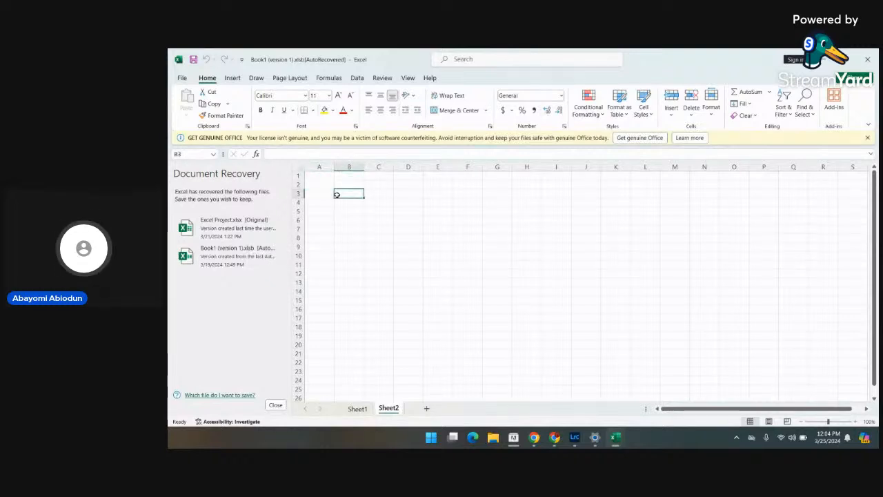
click(324, 192)
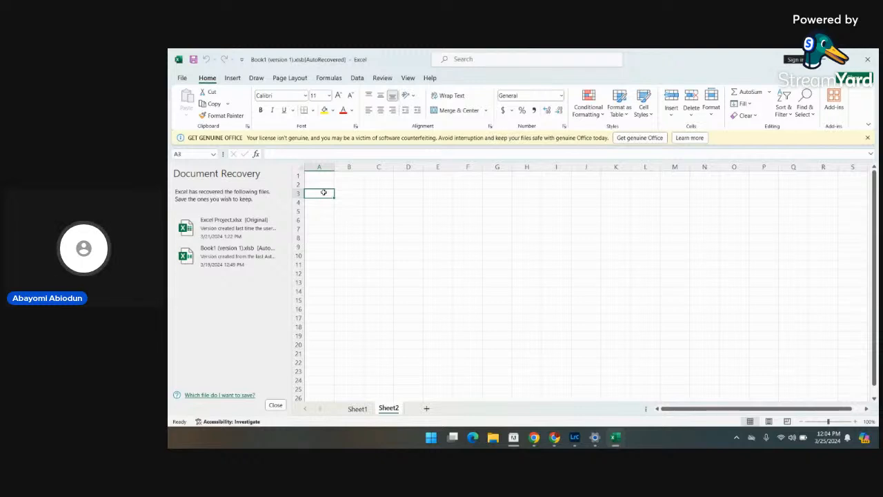
text(nAME)
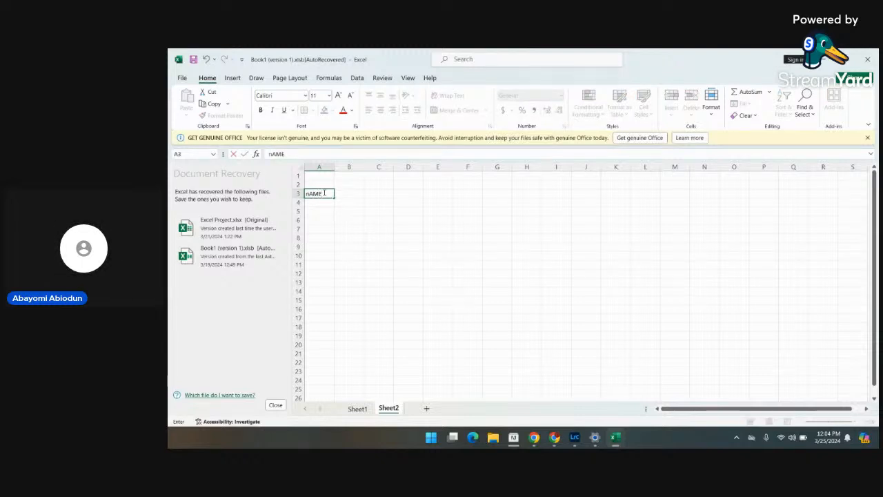
key(BackSpace)
key(BackSpace)
key(BackSpace)
key(BackSpace)
Look over Sheet1's attendance table and its Name filter without changing the selection, and go back to Sheet2
click(241, 253)
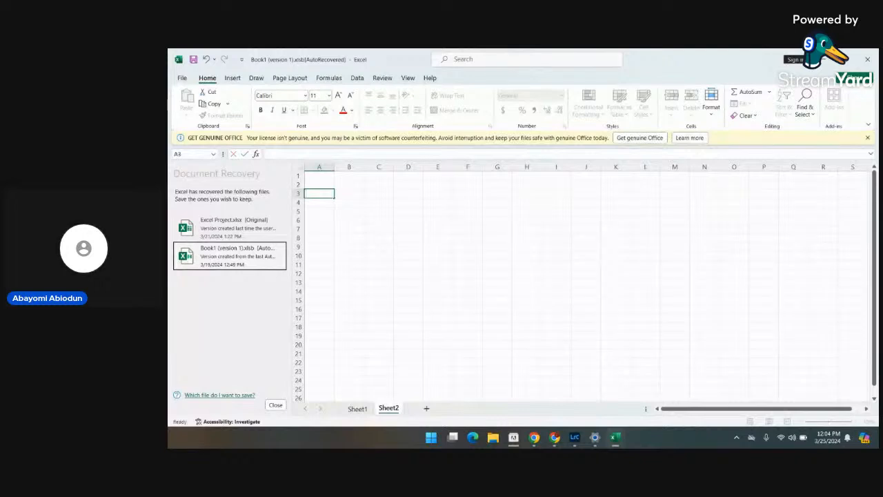
click(358, 409)
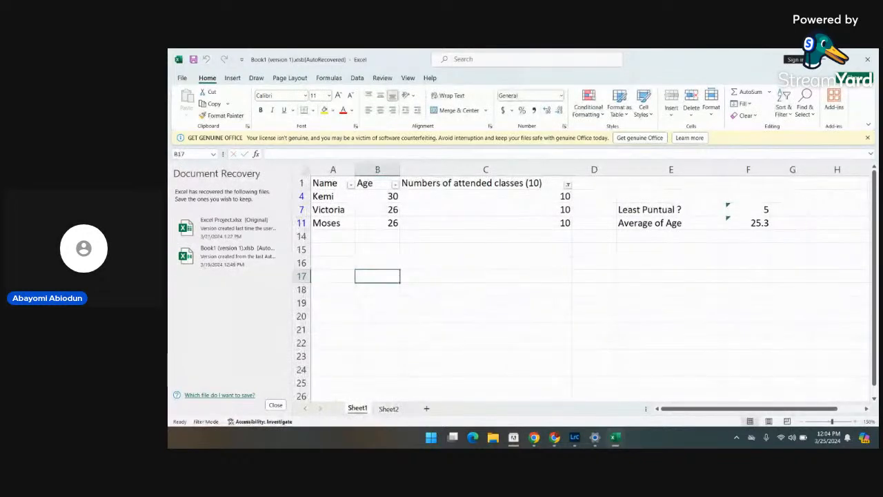
click(351, 184)
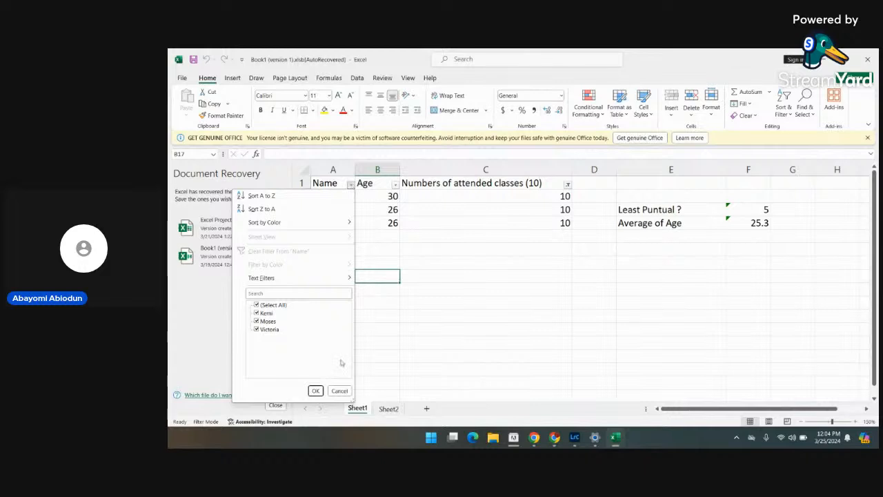
click(315, 390)
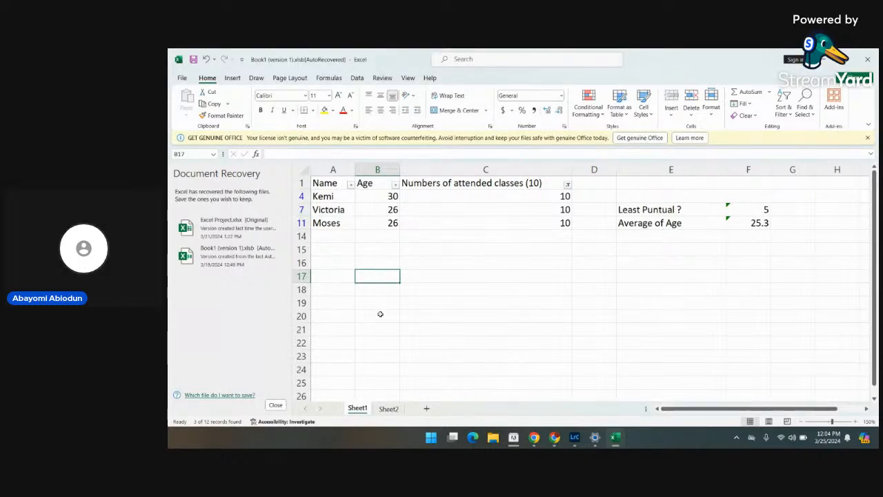
click(395, 410)
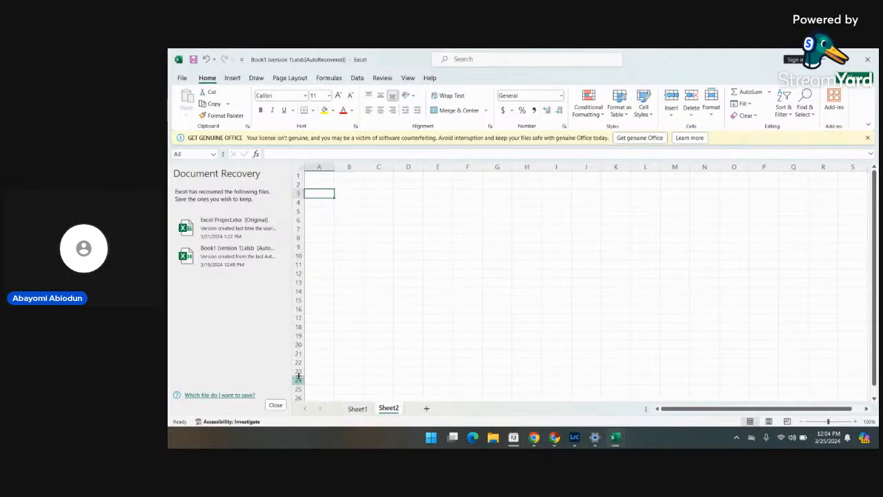
Browse the Downloads folder for Excel workbooks, leaving the file dialog without opening one
click(183, 78)
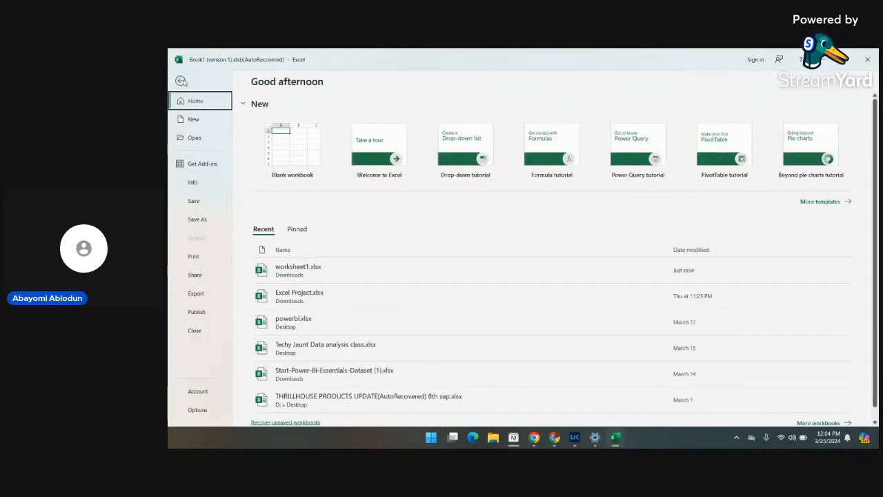
key(Down)
key(Down)
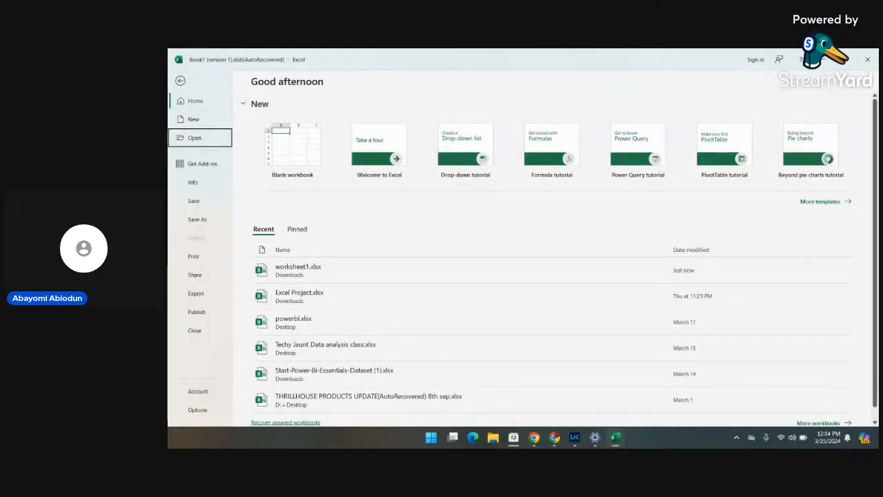
key(Return)
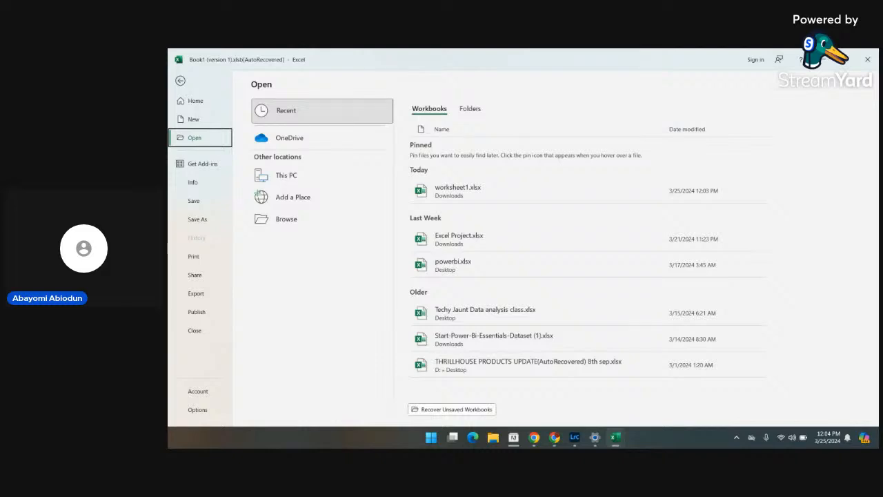
click(287, 219)
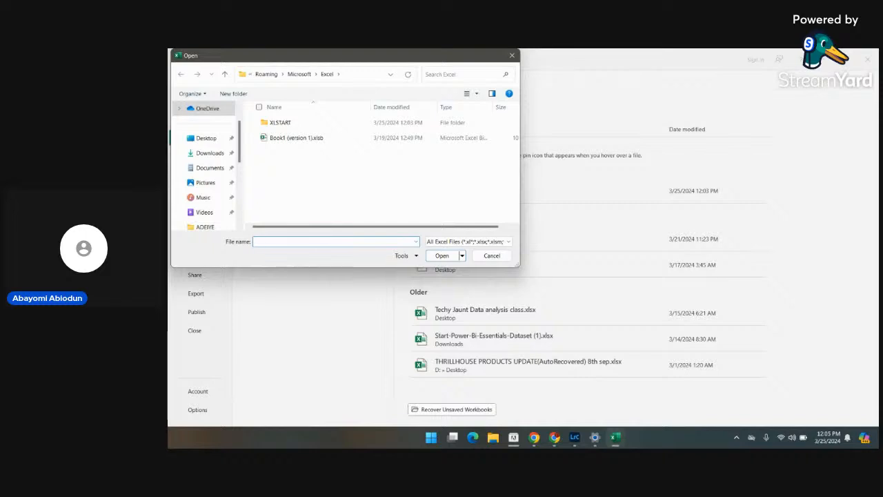
click(210, 153)
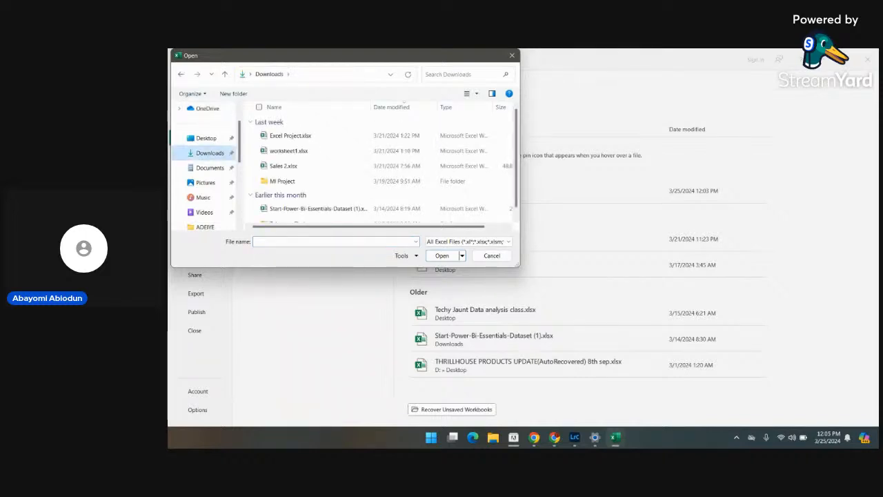
scroll(378, 166, down, 1)
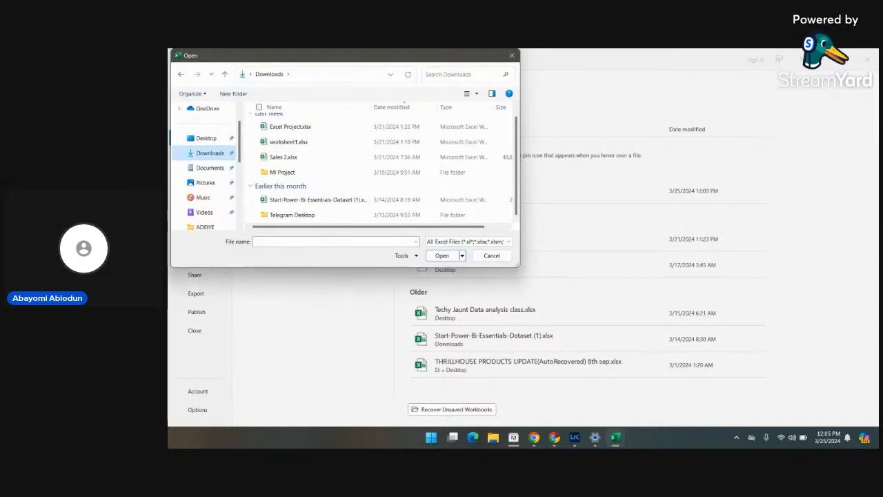
click(511, 56)
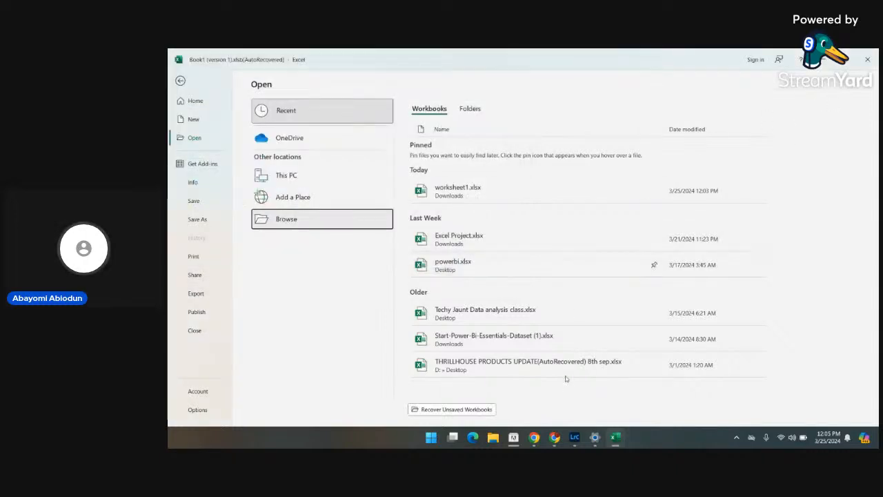
Switch to the StreamYard studio to restart the screen share, and return to the recovered Book1 workbook
mouse_move(554, 437)
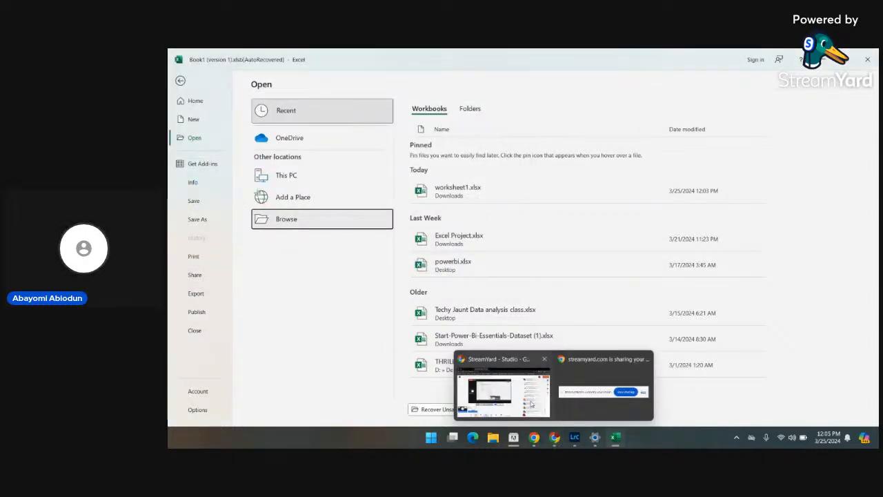
click(528, 386)
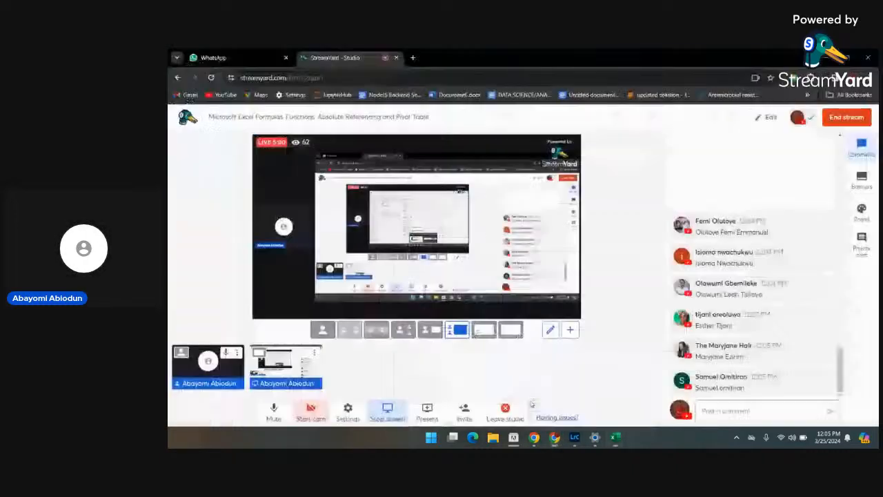
click(384, 415)
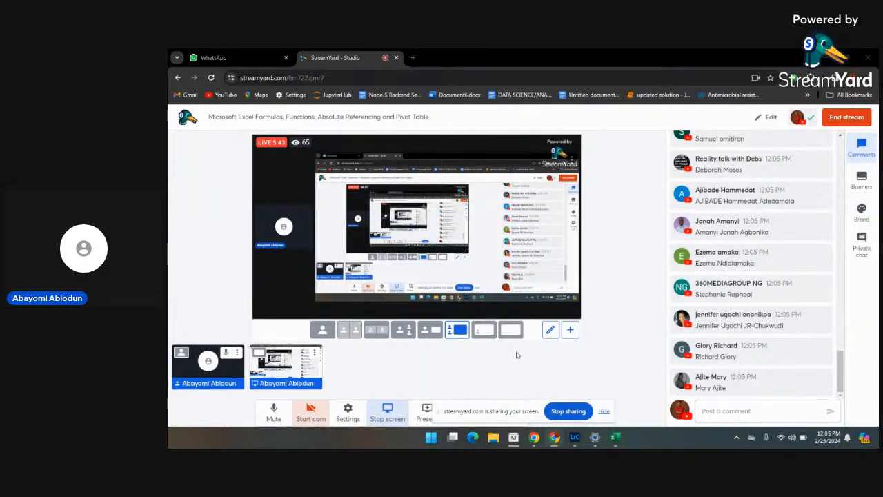
mouse_move(625, 441)
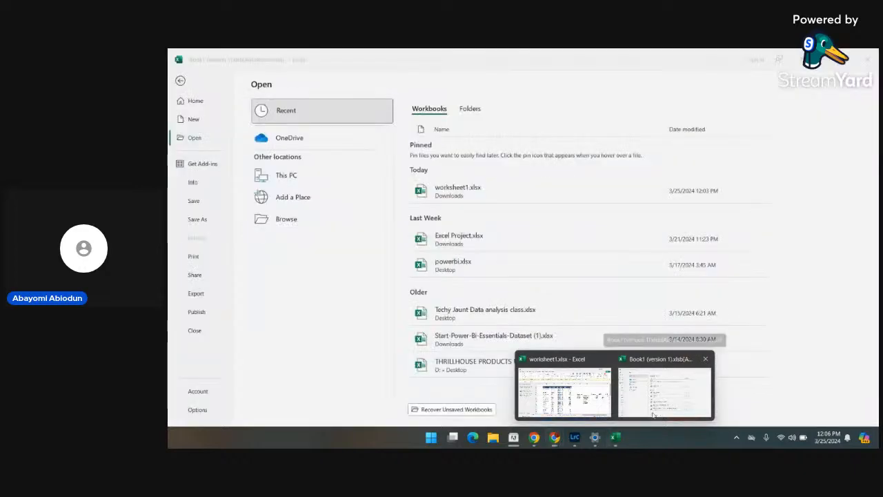
click(653, 415)
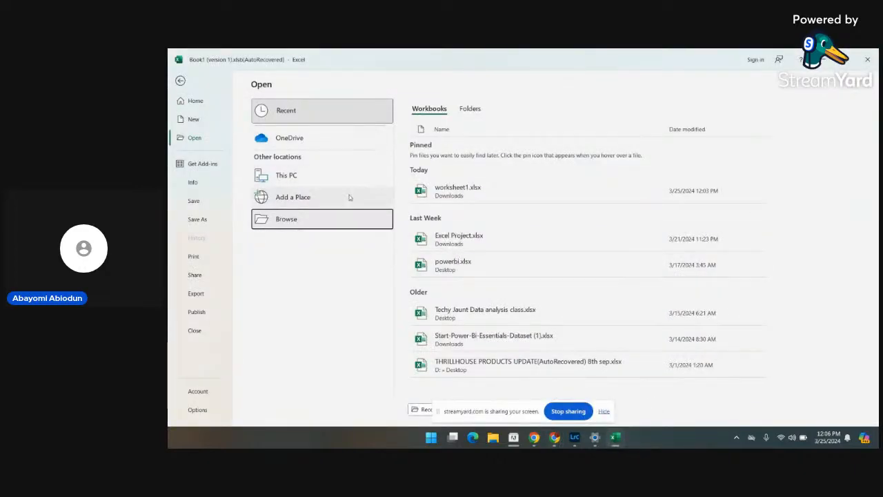
Return from the Open page to the empty Sheet2 and select cell B2
click(180, 82)
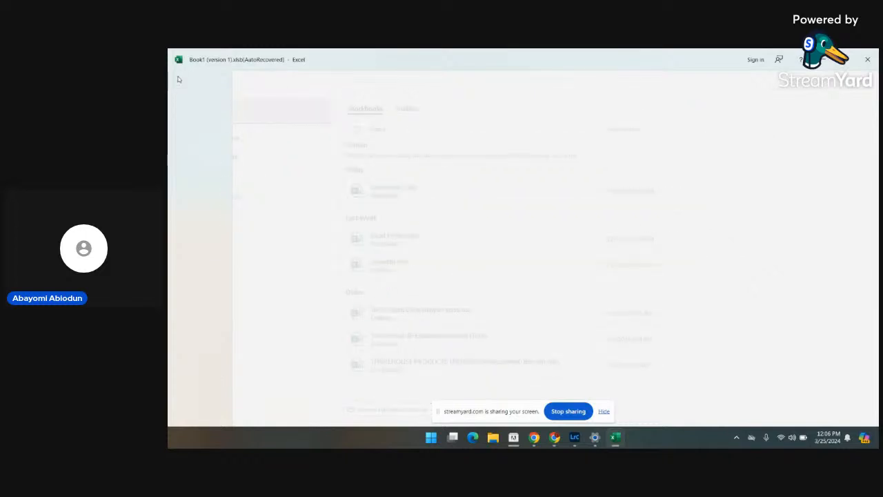
click(344, 209)
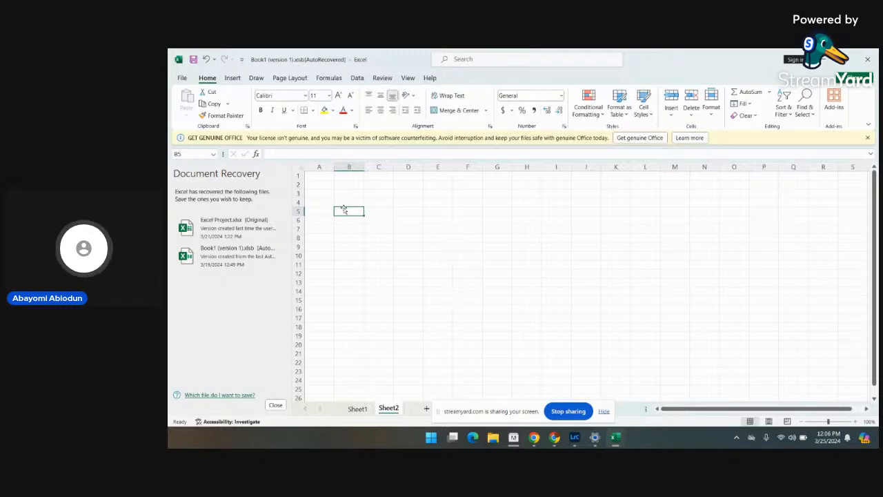
click(321, 185)
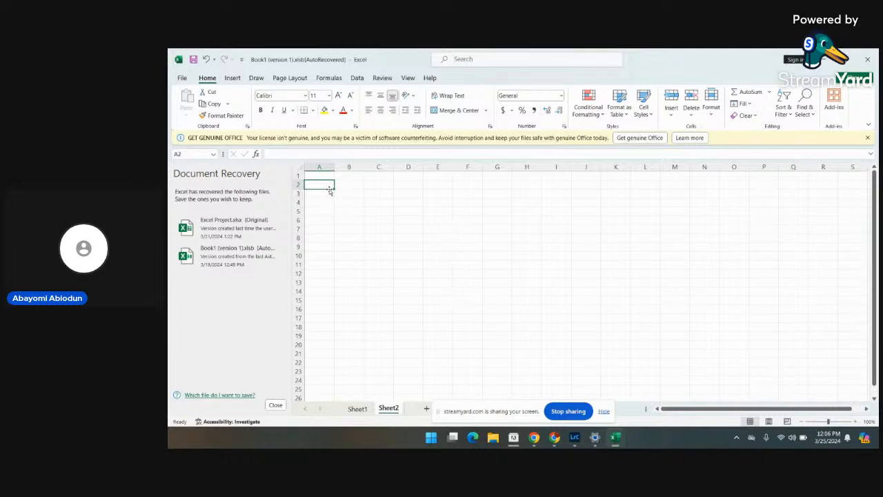
click(349, 183)
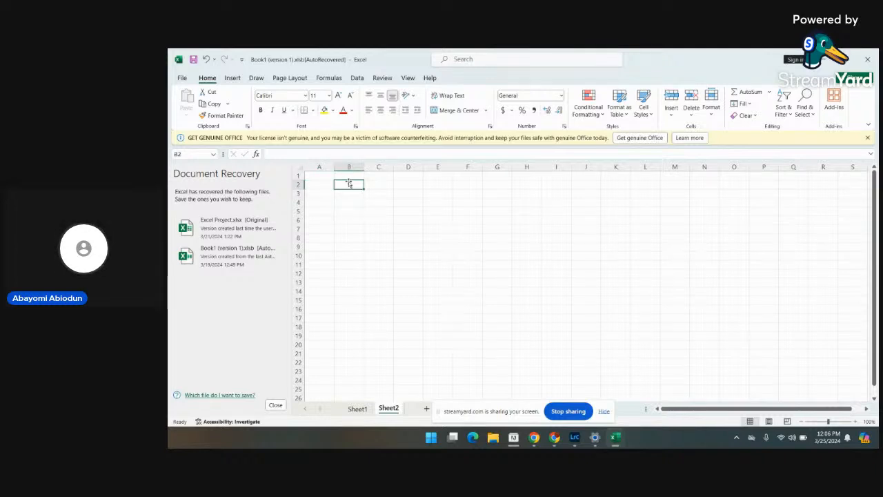
Enter C in cell B2 of Sheet2 and select cell A3
double_click(349, 184)
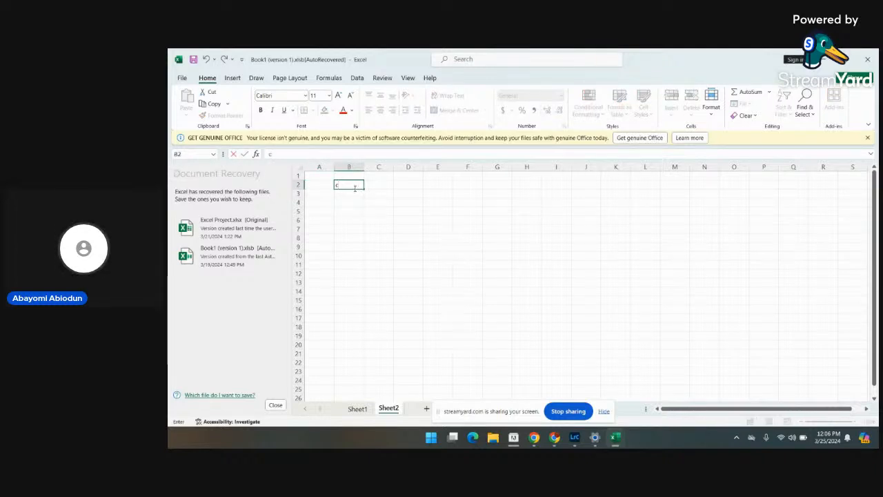
text(c)
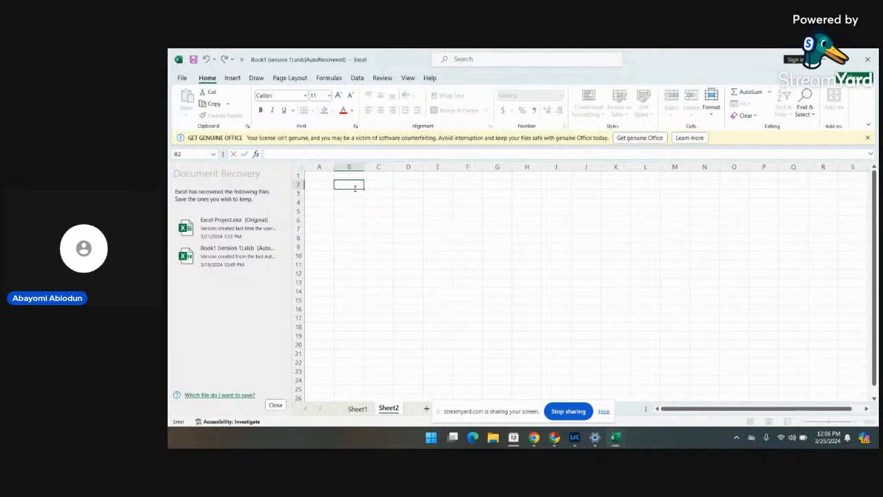
text(c)
click(324, 192)
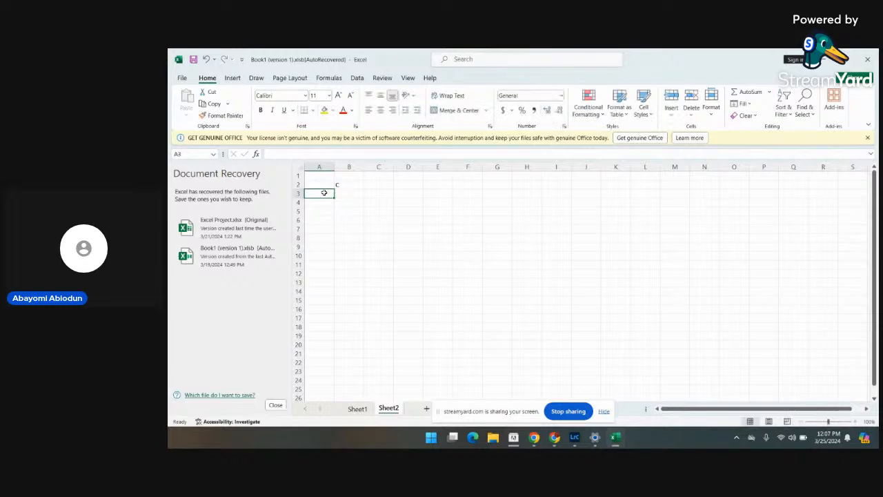
text(rEVEN)
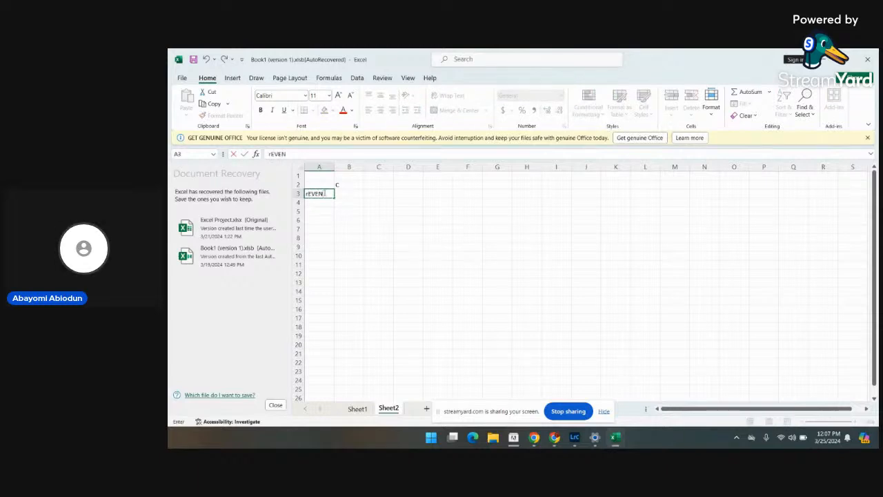
text(UR)
key(BackSpace)
key(BackSpace)
key(BackSpace)
key(BackSpace)
key(BackSpace)
key(BackSpace)
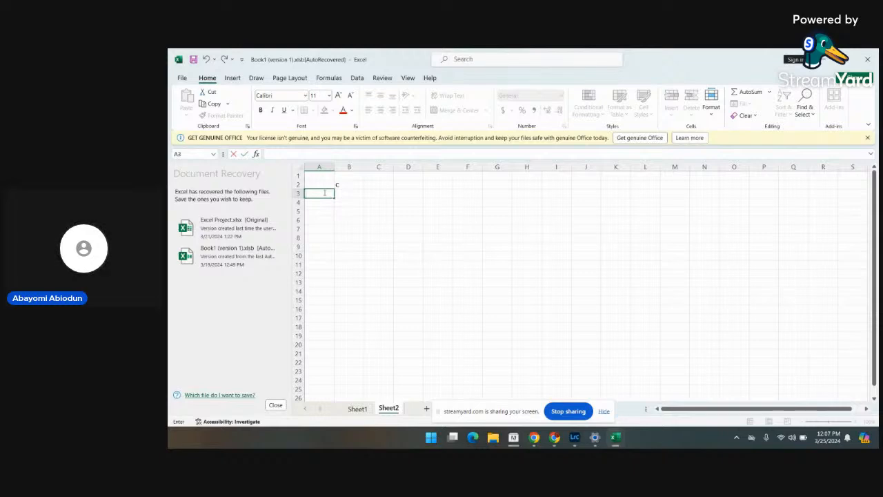
Enter the row labels Rvenue, Cost and Tax in cells A3 to A5
text(Rvenue)
click(319, 204)
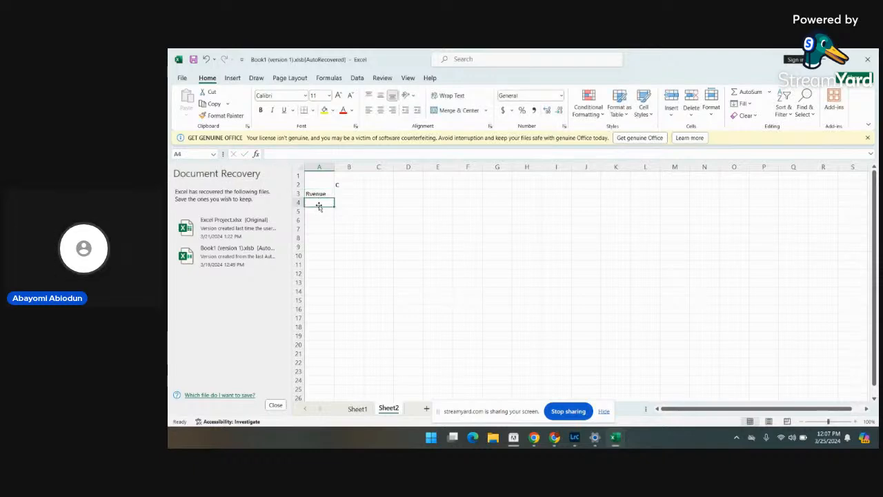
text(Cost)
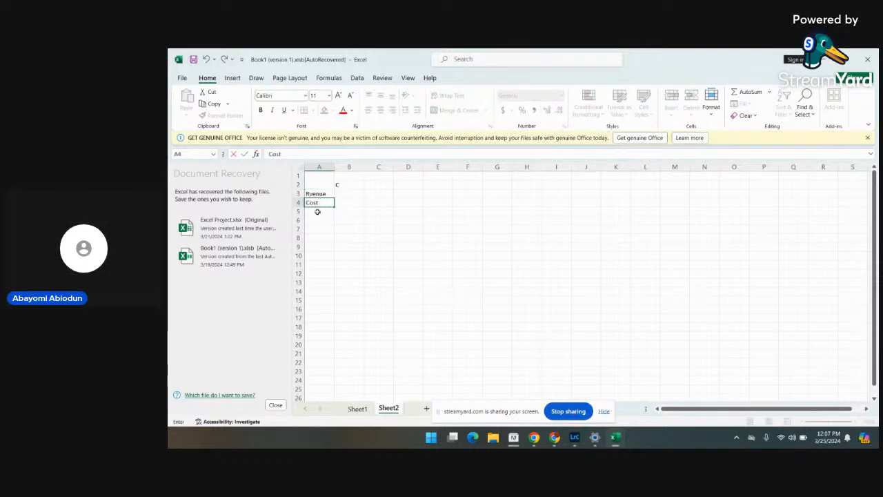
click(317, 212)
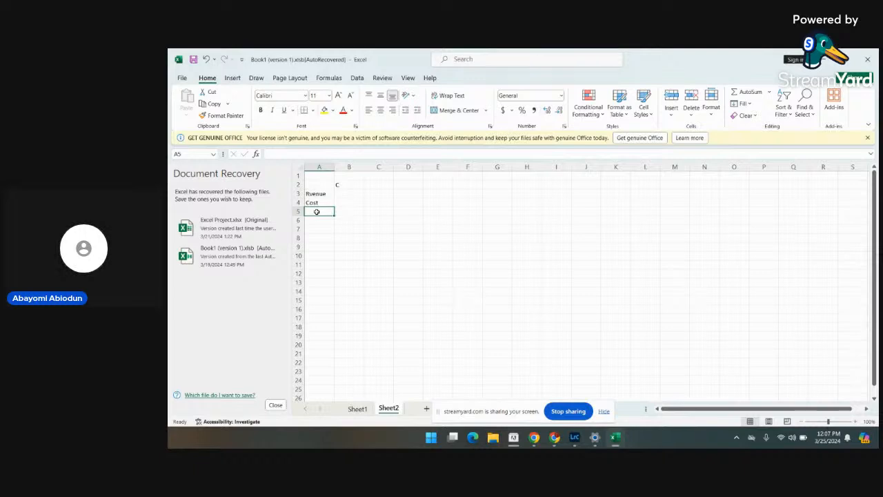
text(Tax)
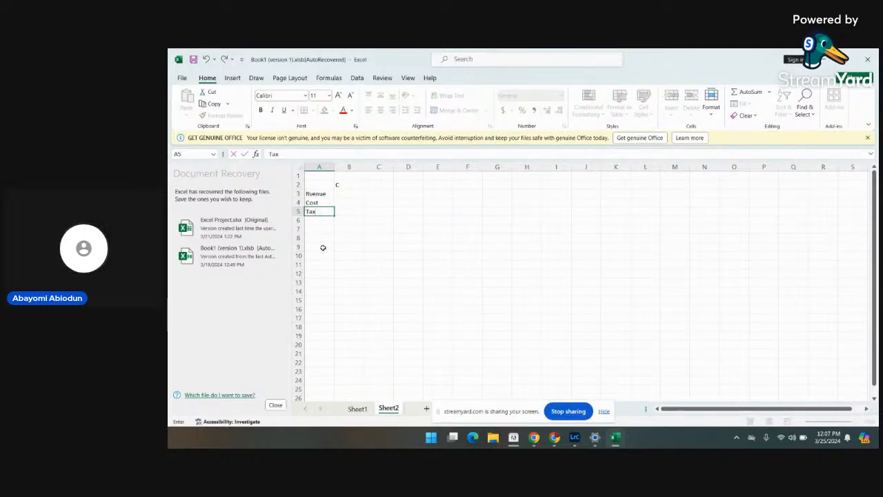
Enter the label Actual Profit in cell A9 and Profit Split in cell A12
click(322, 247)
text(C)
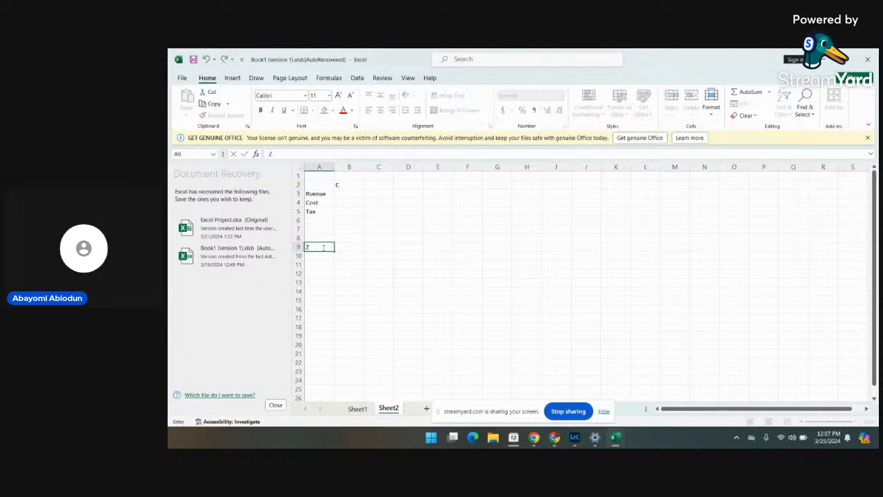
key(BackSpace)
text(Actual Pro)
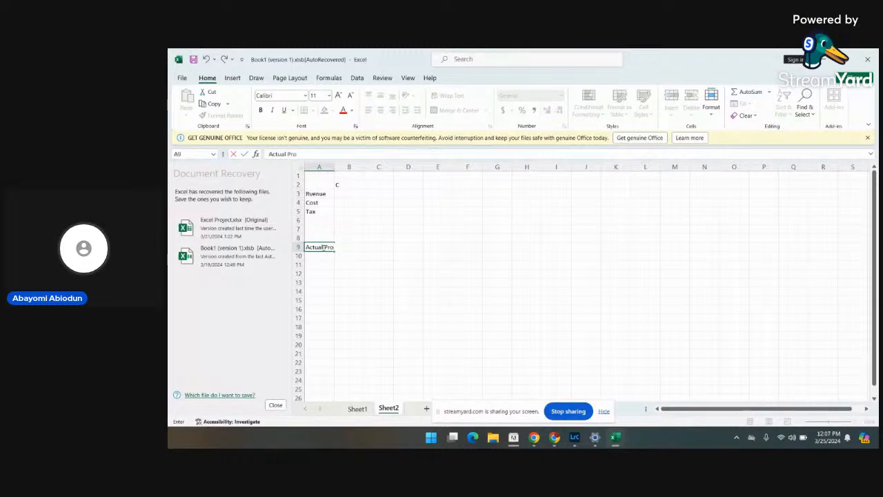
text(fit)
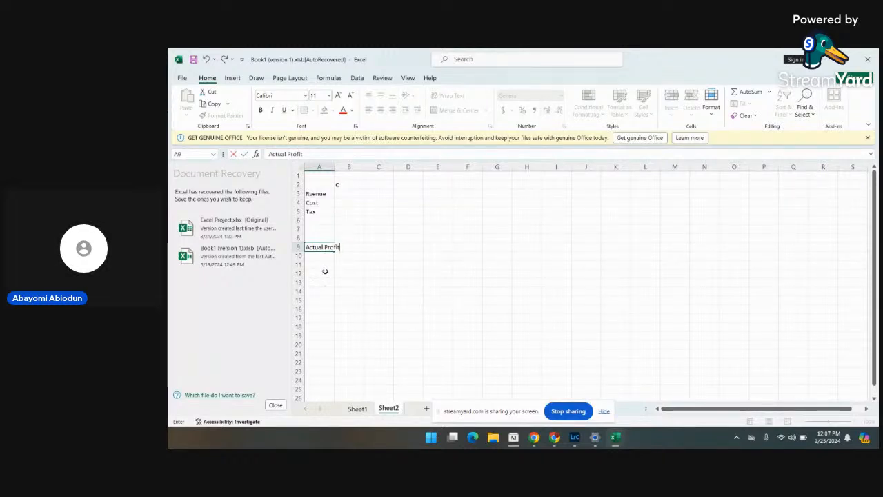
click(325, 272)
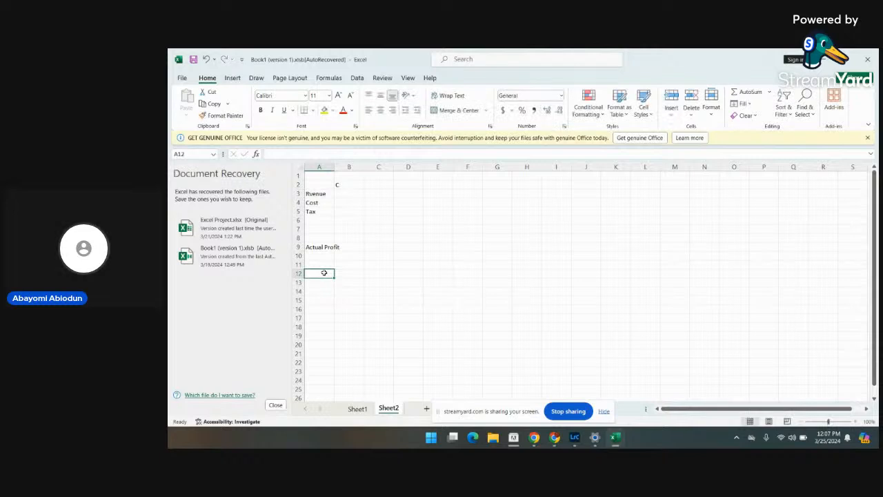
text(Profit)
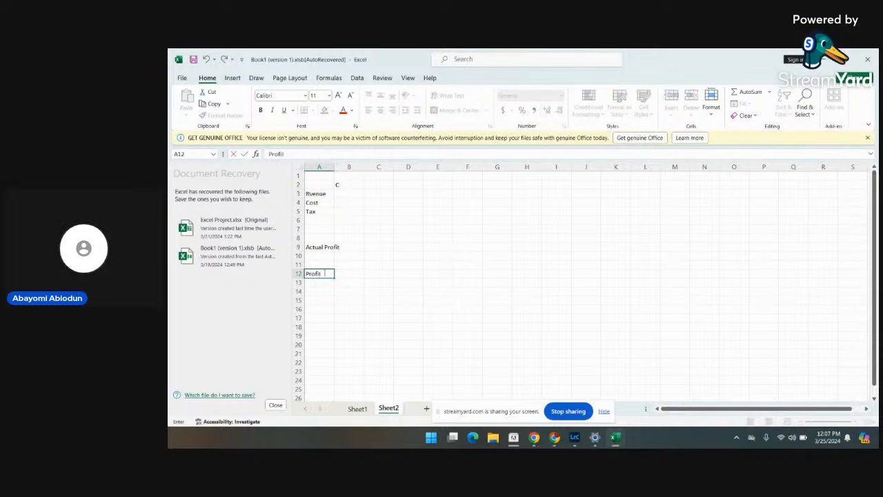
text( Split)
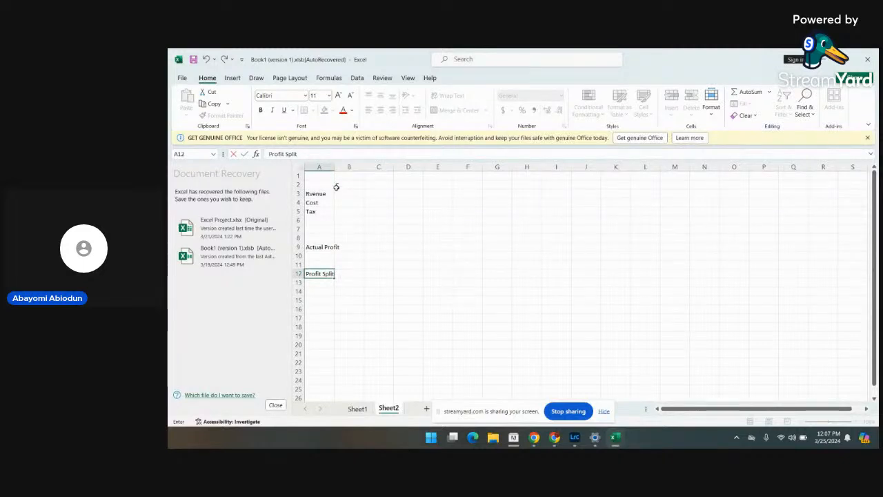
Widen column A to fit its labels and enter Actual Profit in cell A14
click(336, 183)
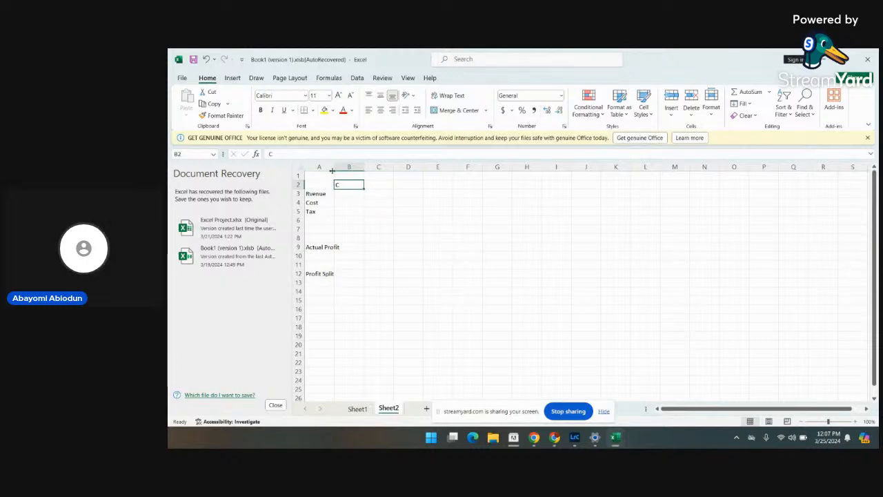
drag(335, 173, 354, 172)
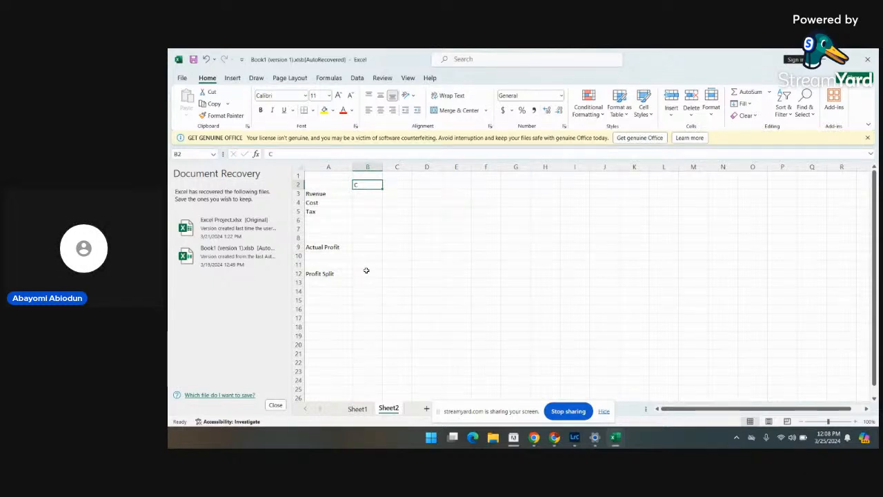
click(333, 292)
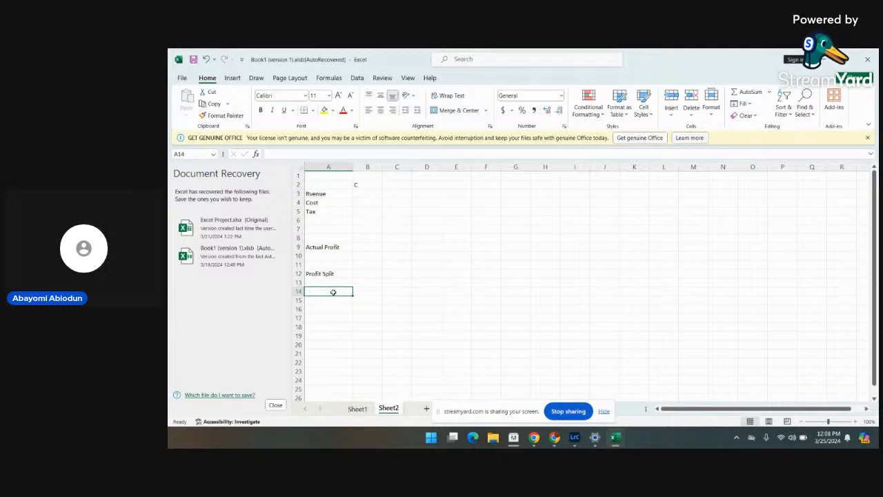
text(A)
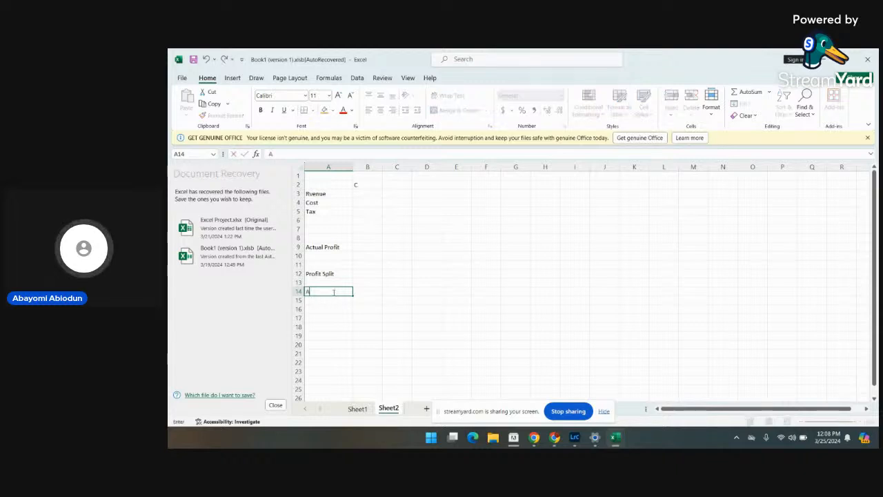
text(ctual P)
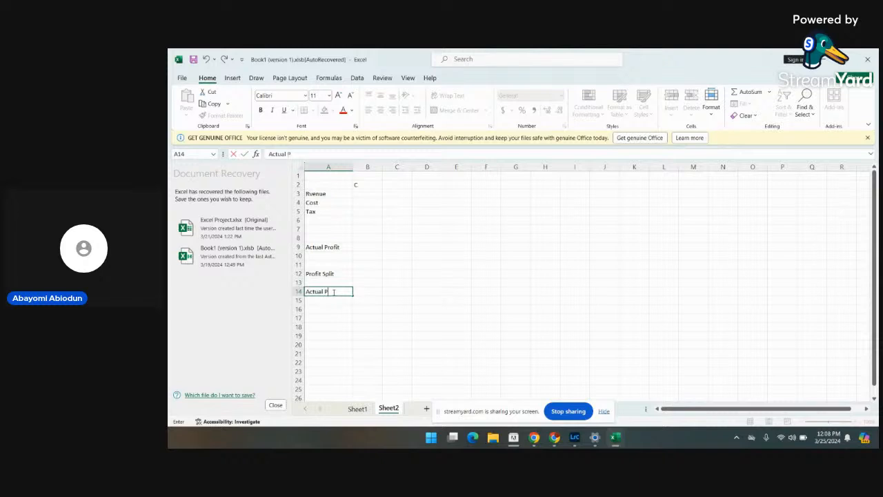
text(rofit)
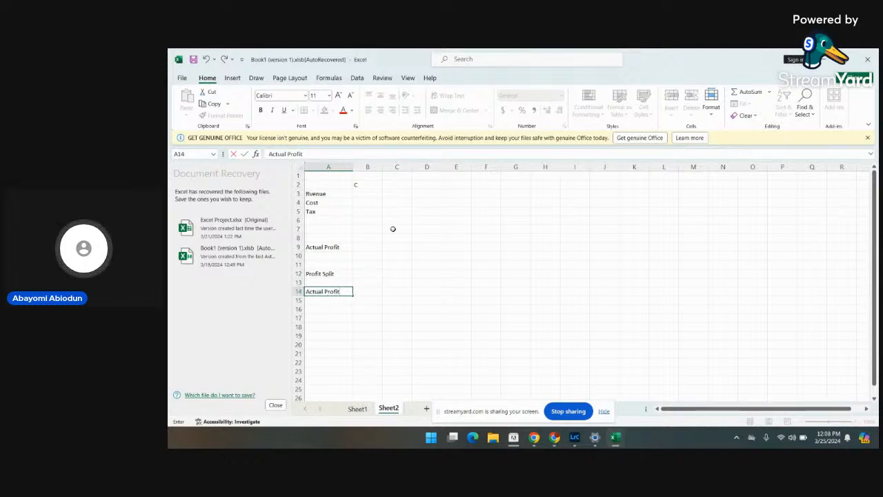
Complete the header in cell B2 as Chocolate Chip and widen column B to fit it
click(366, 185)
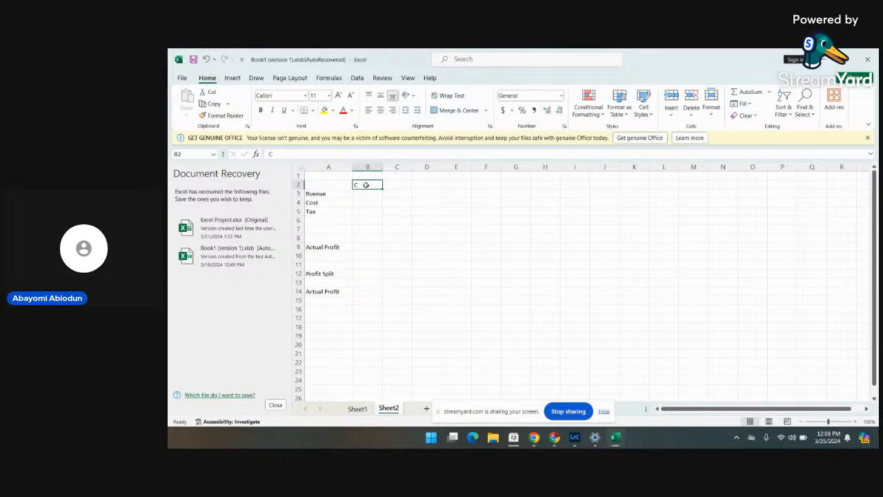
text(Cho)
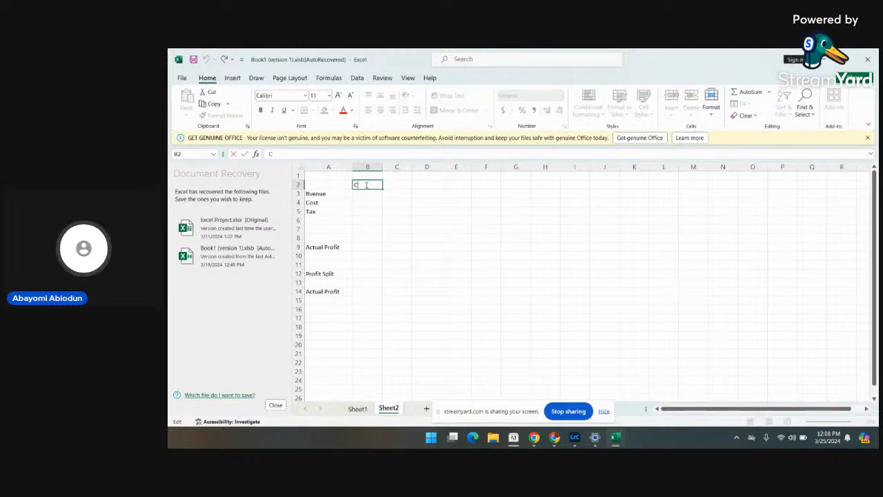
text(c)
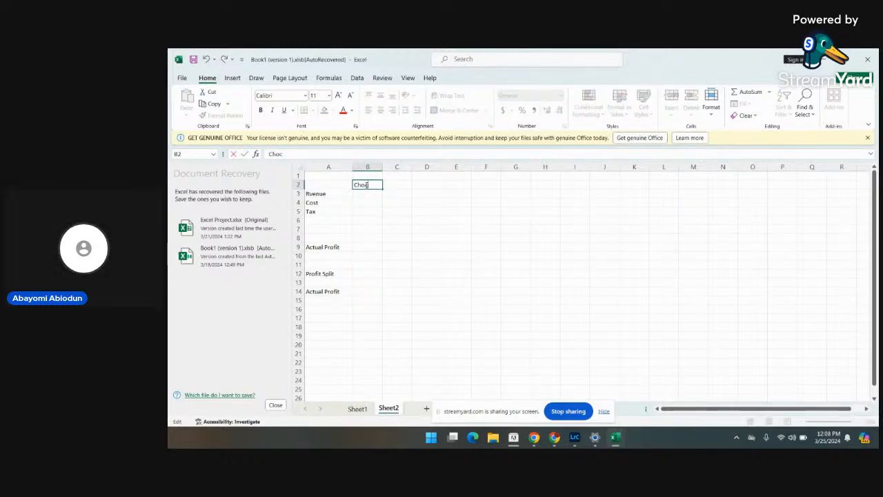
text(olat)
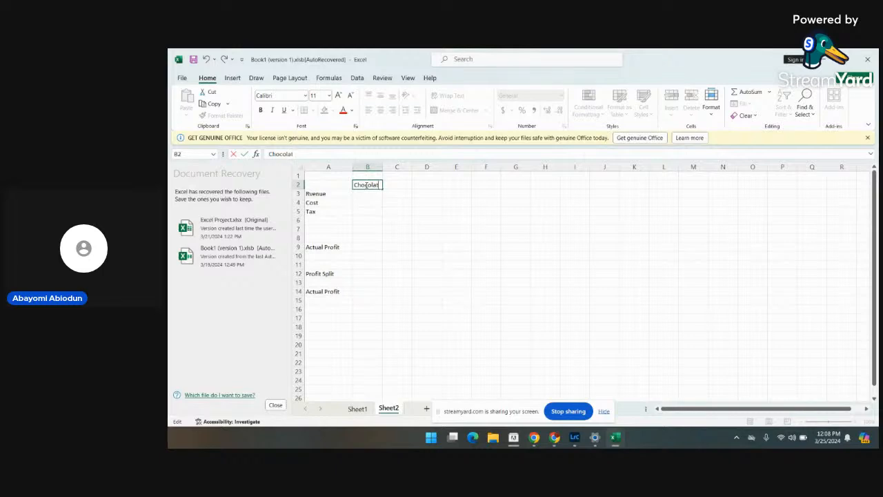
text(e Chip)
click(384, 174)
drag(383, 169, 408, 170)
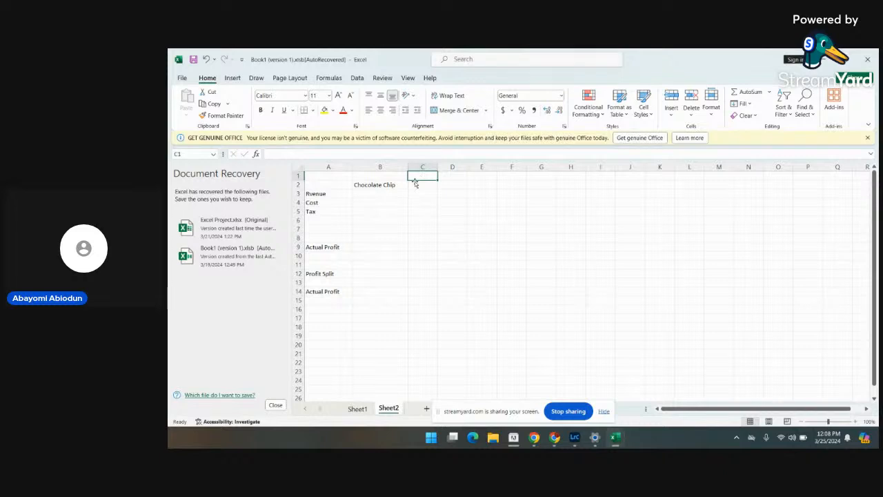
Enter the header Oatmeal Raisin in cell C2 and widen column C to fit it
click(414, 187)
text(O)
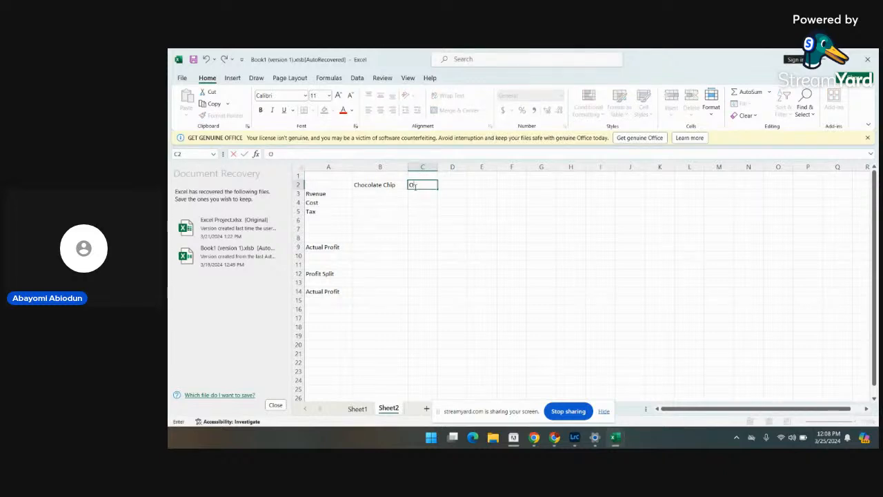
text(atmeal Raisin)
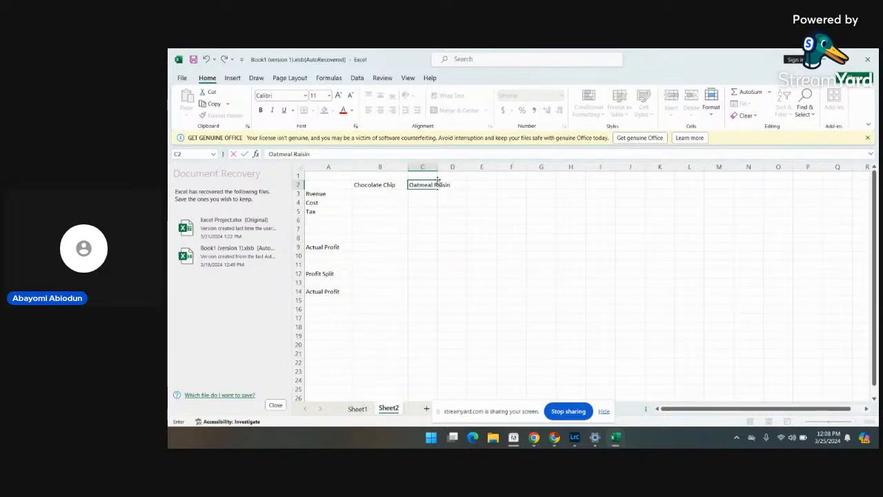
mouse_move(437, 180)
mouse_down()
mouse_move(426, 191)
mouse_move(447, 183)
mouse_up()
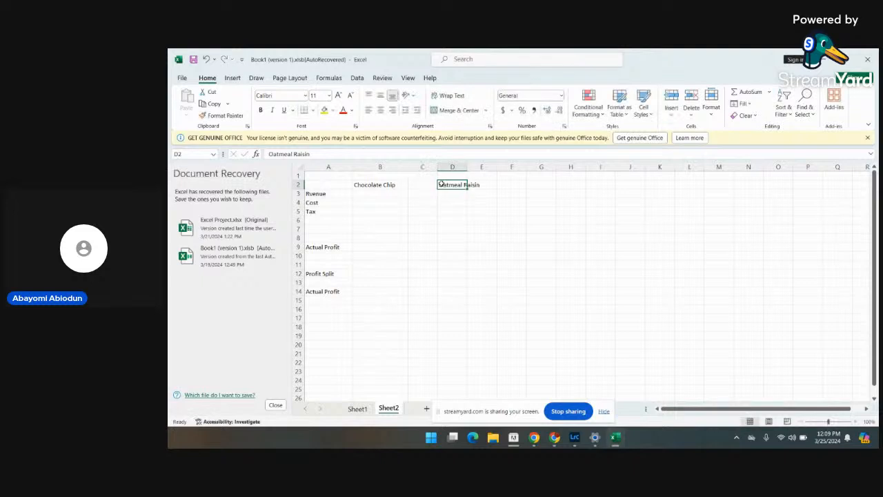
key(ctrl+z)
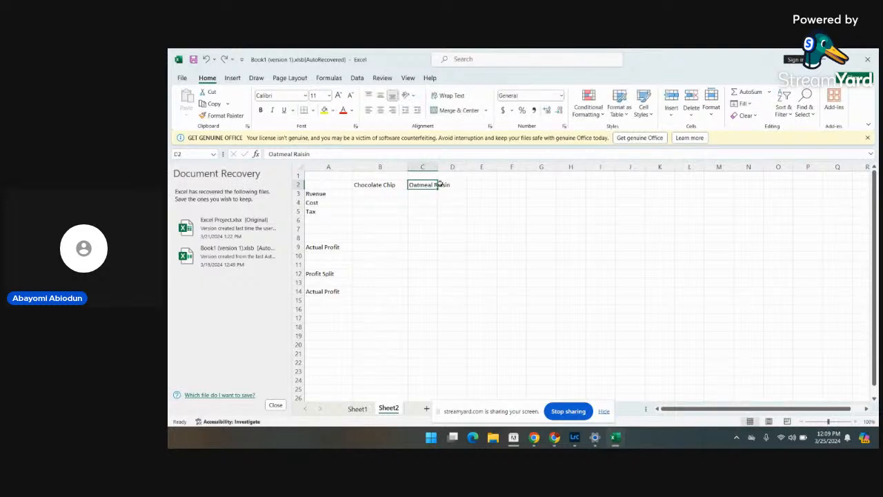
drag(437, 170, 452, 171)
Enter the header Sugar Cookie in cell D2, undoing any accidental move of the cell
click(458, 184)
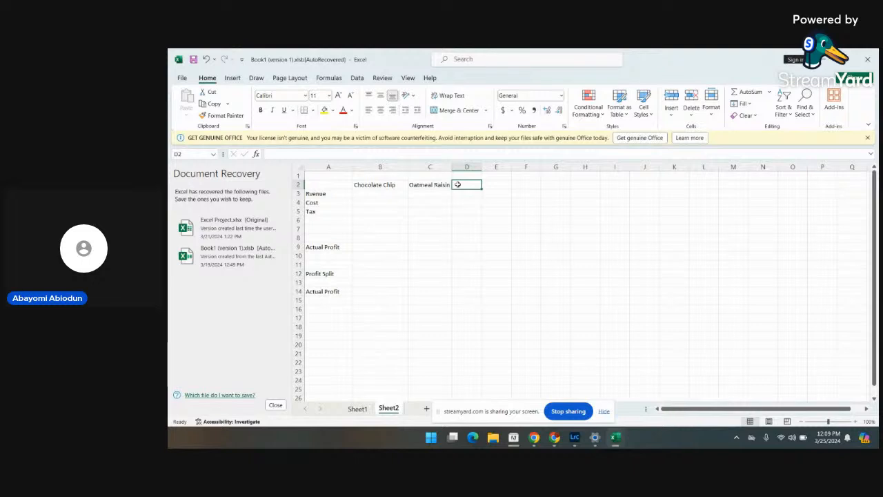
text(S)
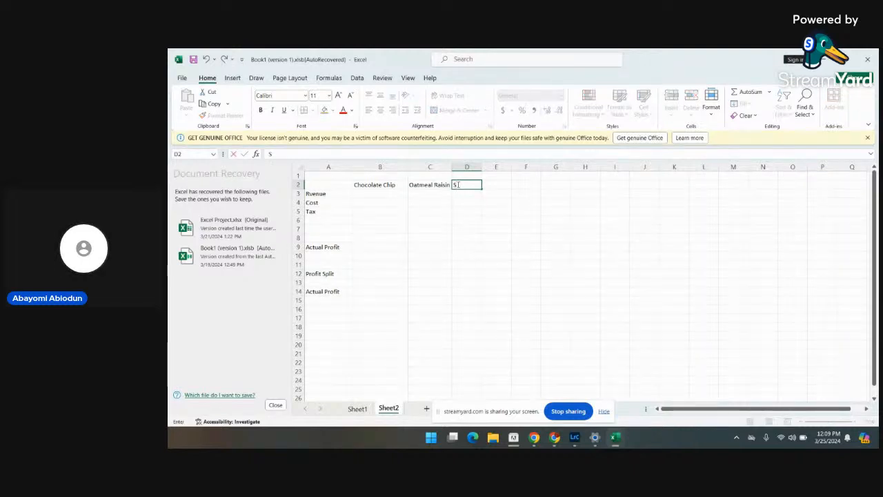
text(ugar Cookie)
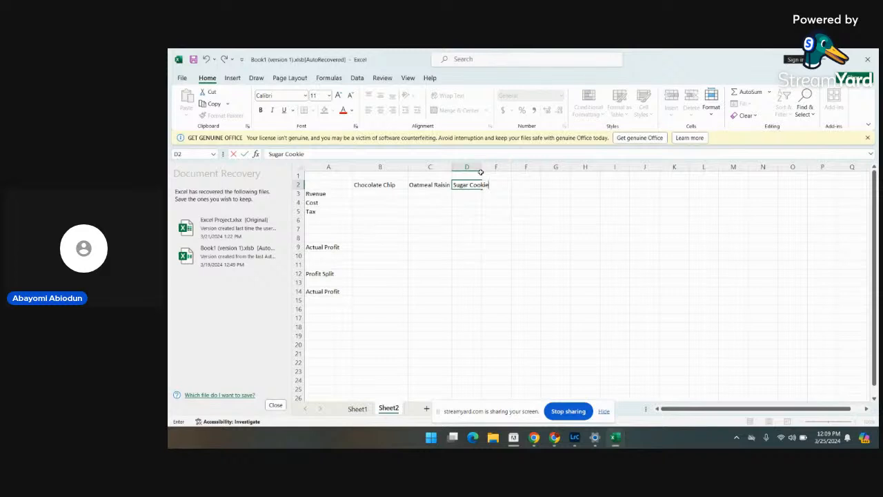
mouse_move(482, 183)
mouse_down()
mouse_move(493, 180)
mouse_move(483, 183)
mouse_up()
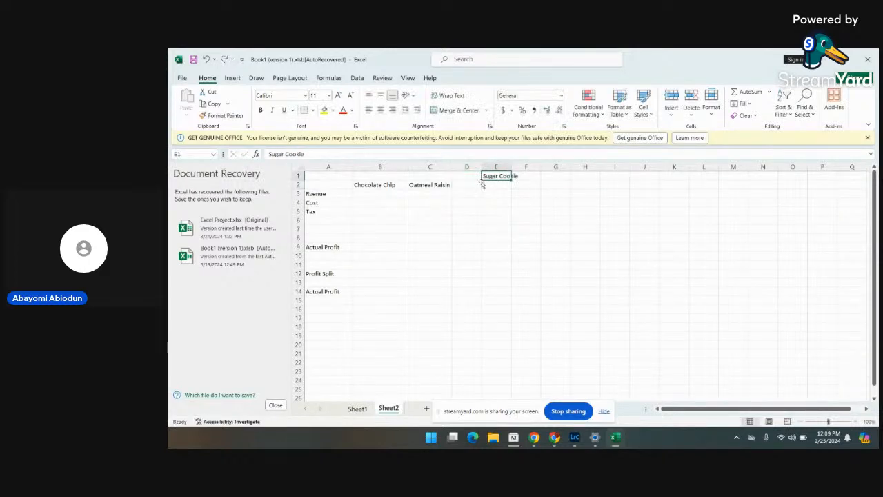
key(ctrl+z)
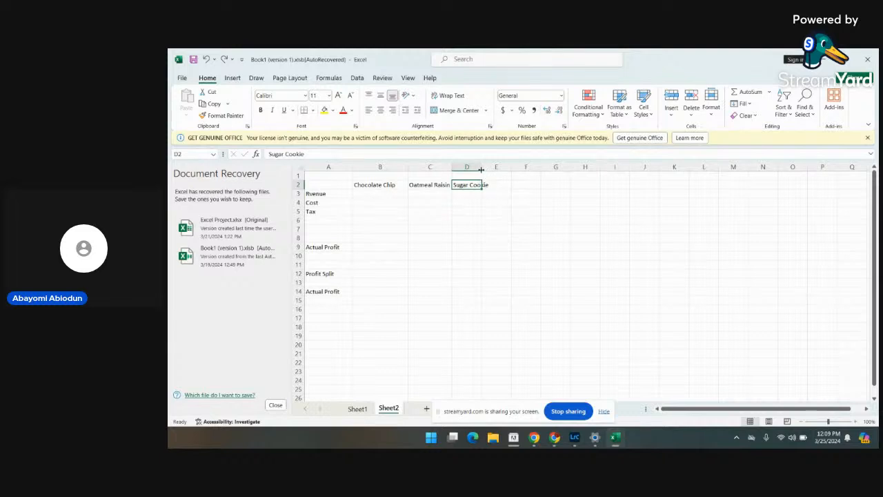
Widen column D to fit the Sugar Cookie header and enter the header Total in cell E2
drag(481, 169, 491, 168)
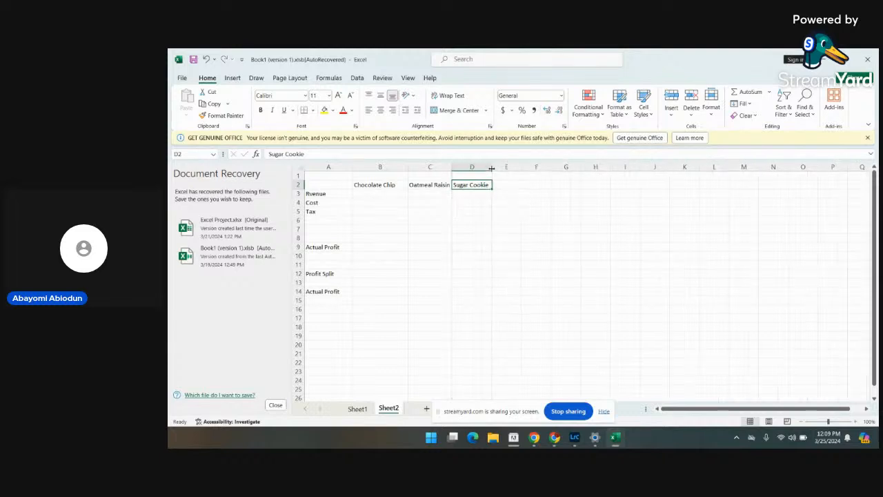
click(500, 184)
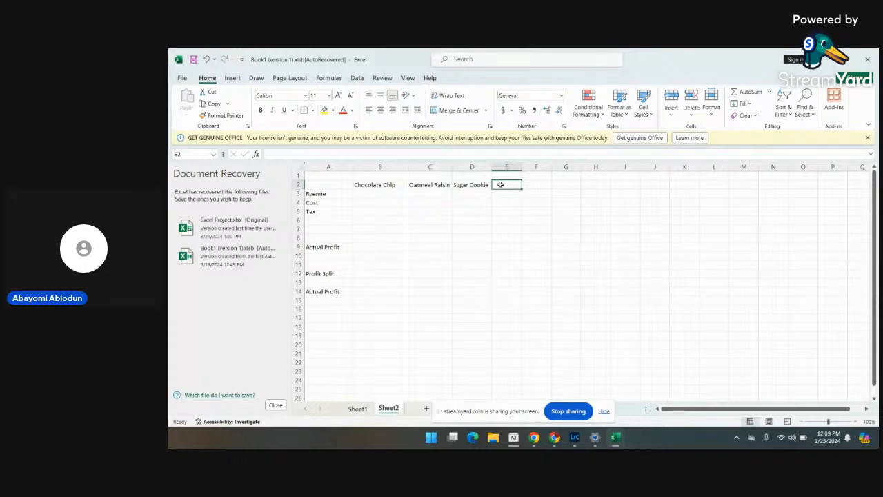
text(Totasl)
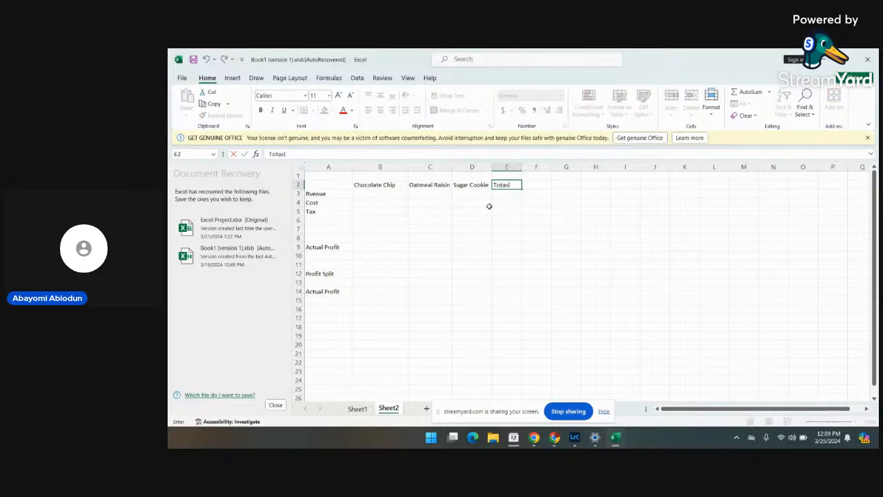
key(BackSpace)
key(BackSpace)
Enter 12 as the Chocolate Chip revenue in cell B3
click(390, 196)
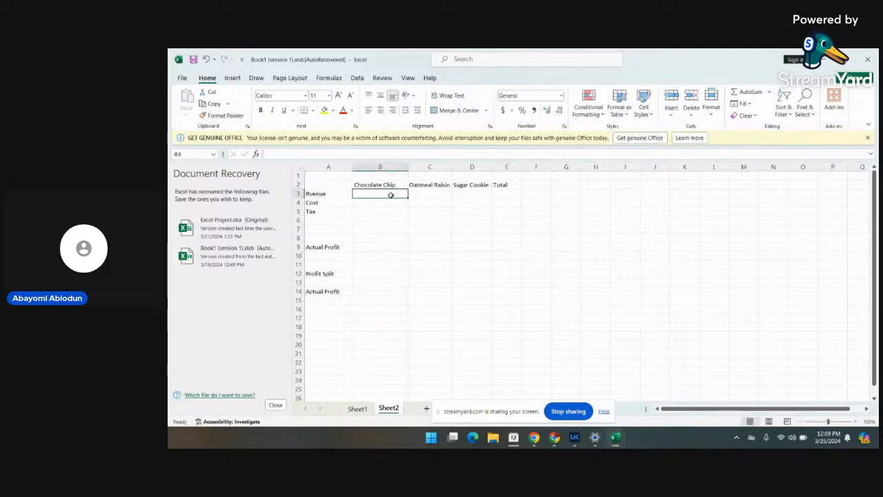
double_click(391, 196)
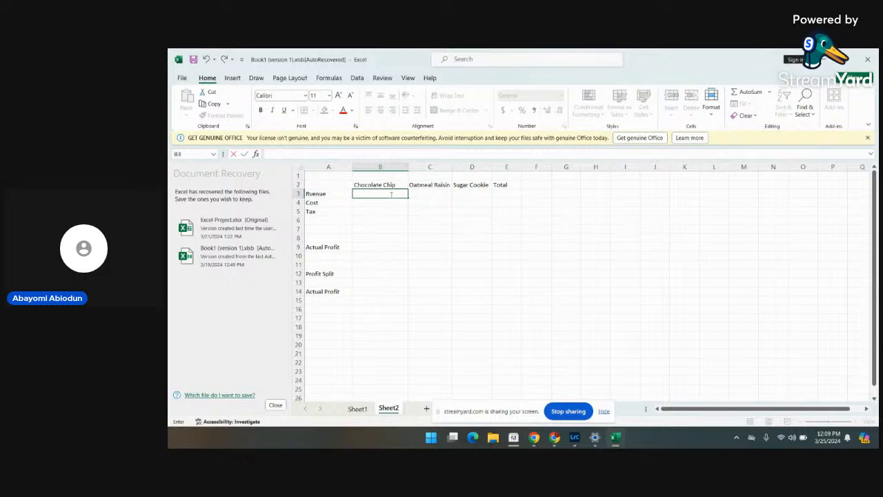
text(12)
key(BackSpace)
click(381, 203)
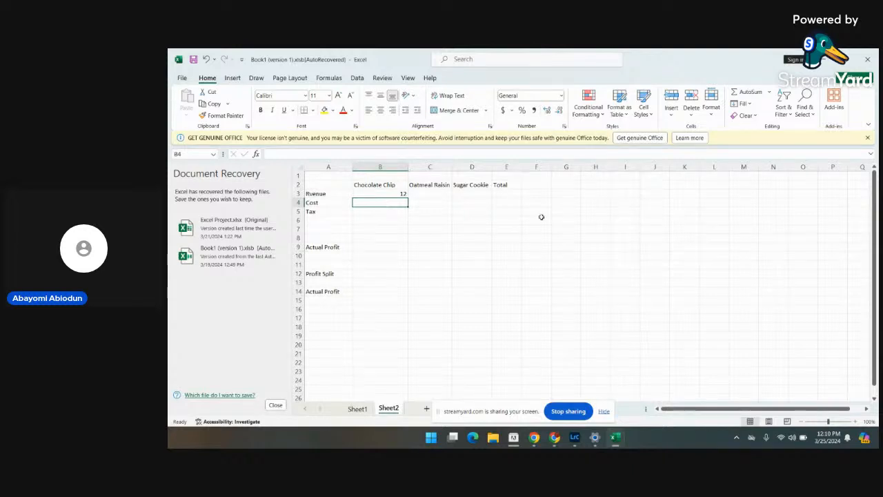
Enter the header Tax in cell G2 and 20 as the Chocolate Chip cost in cell B4
click(560, 184)
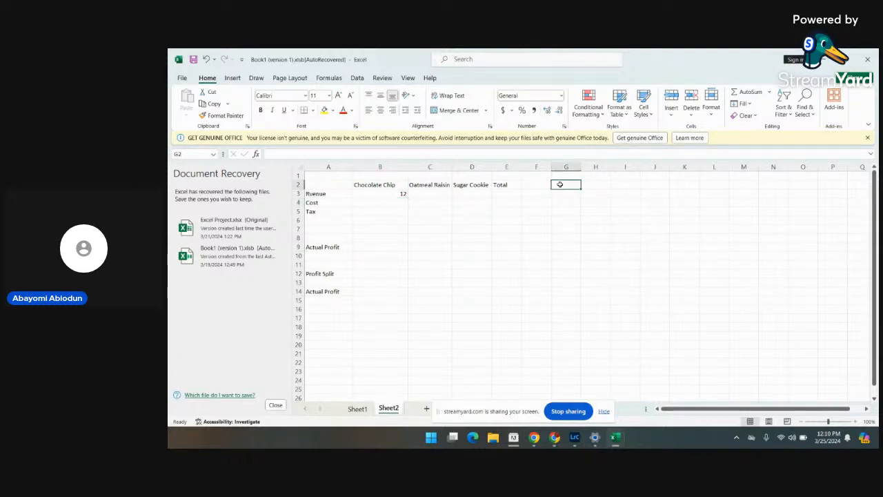
text(Tax)
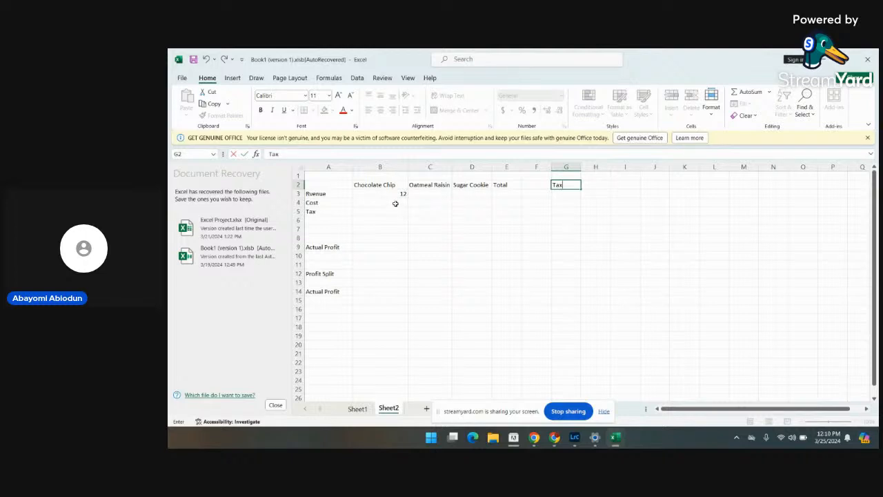
click(395, 203)
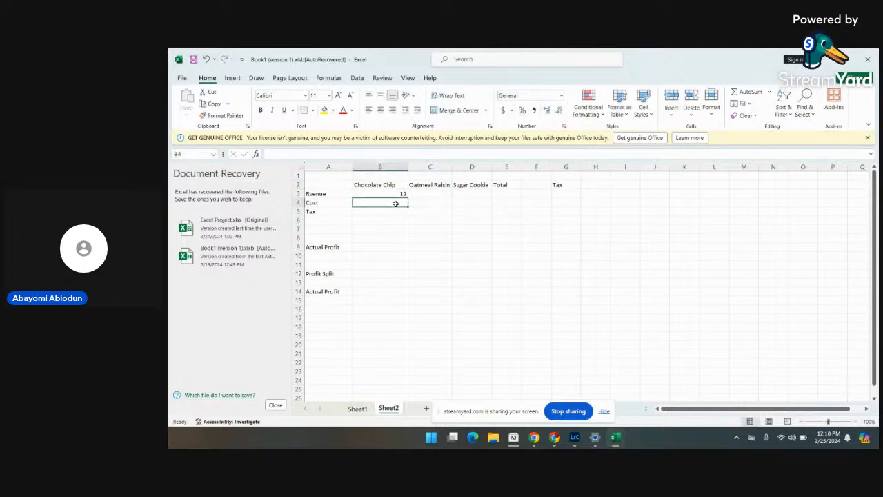
text(3)
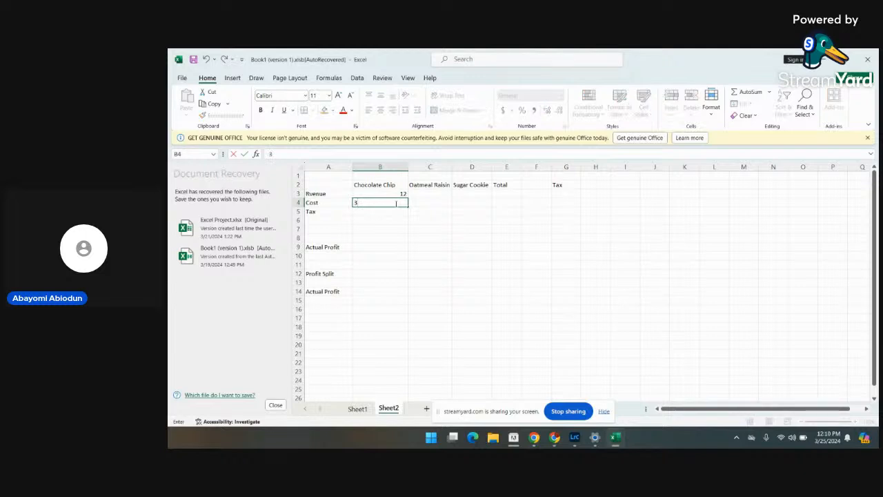
text(0)
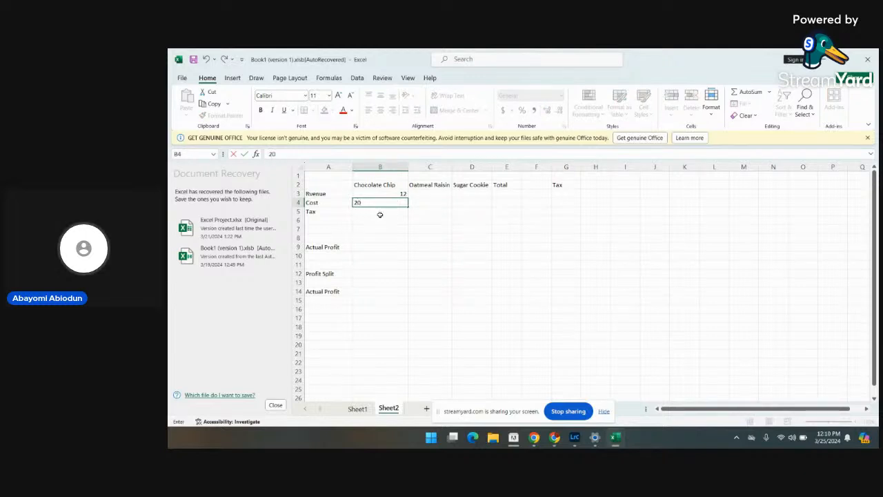
click(386, 212)
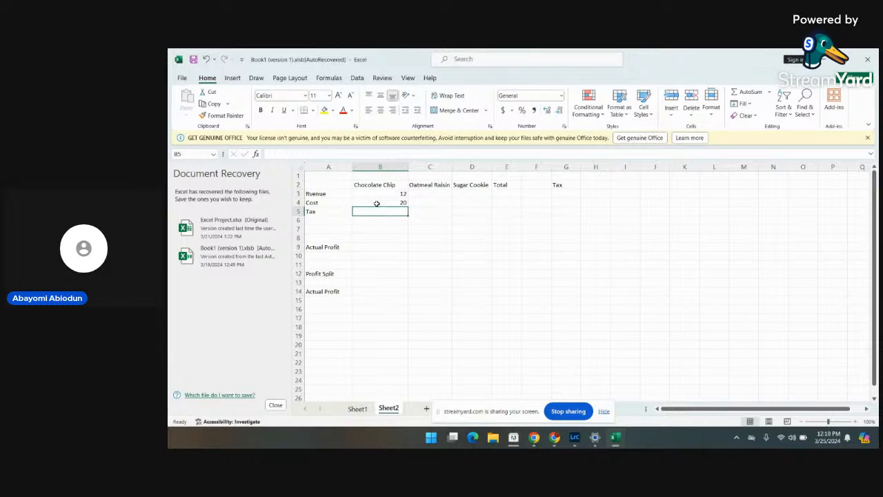
Replace the row label in cell A5 with Profit
double_click(318, 212)
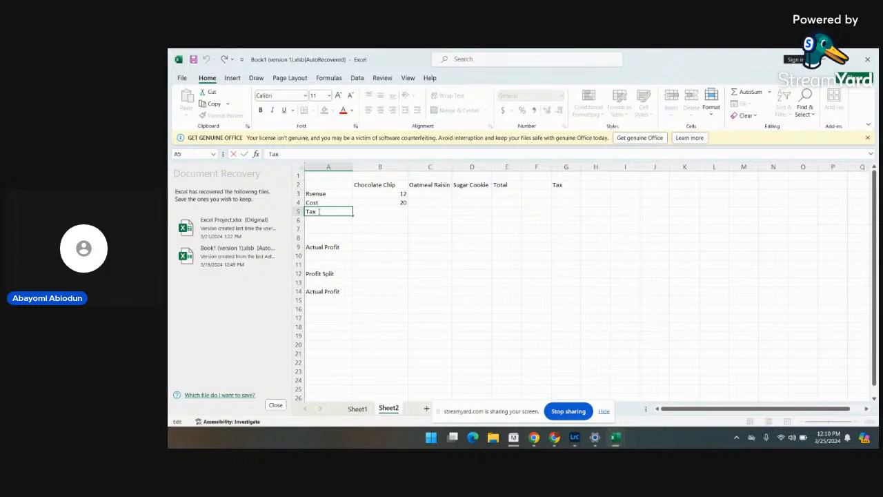
key(BackSpace)
key(BackSpace)
text(Profit)
click(315, 229)
Enter the row label Tax in cell A6, below Profit
click(317, 218)
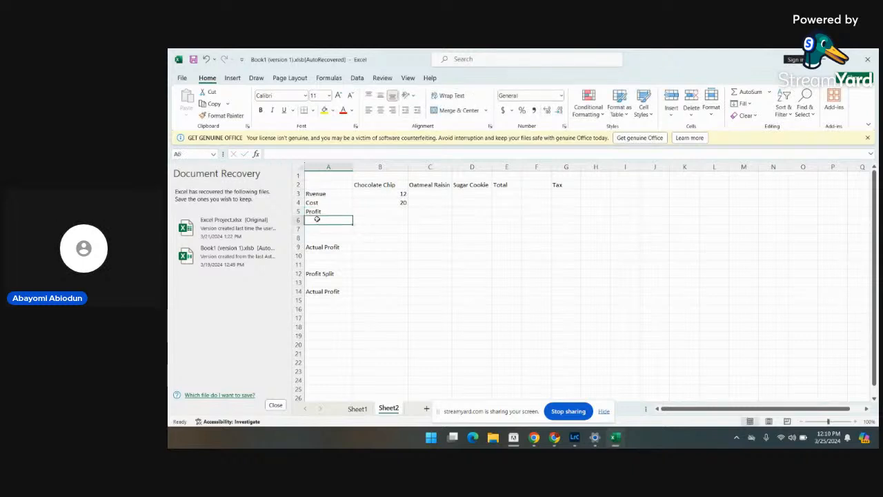
text(Ta)
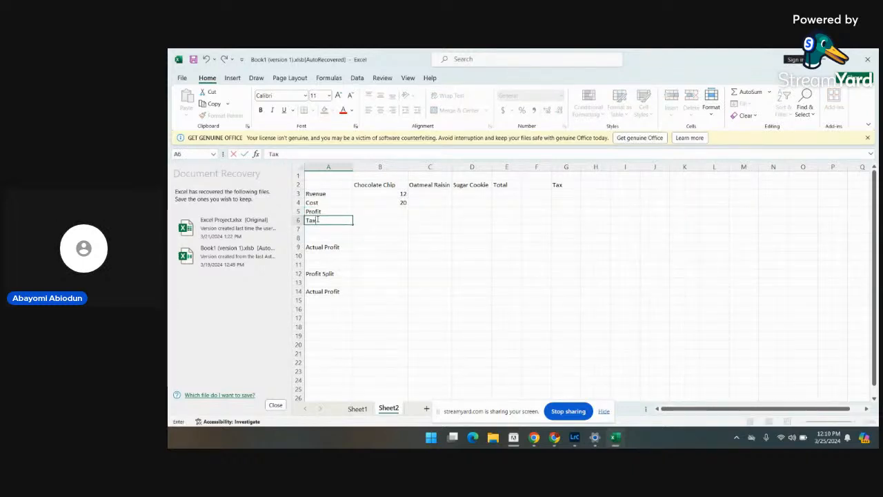
text(x)
click(431, 194)
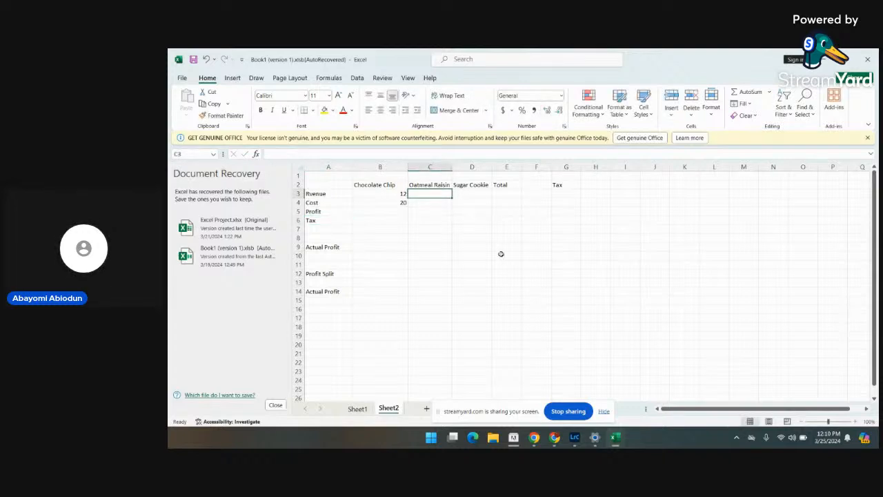
Switch to the StreamYard studio in Chrome to read the viewers' comments and return to the Excel workbook
mouse_move(536, 445)
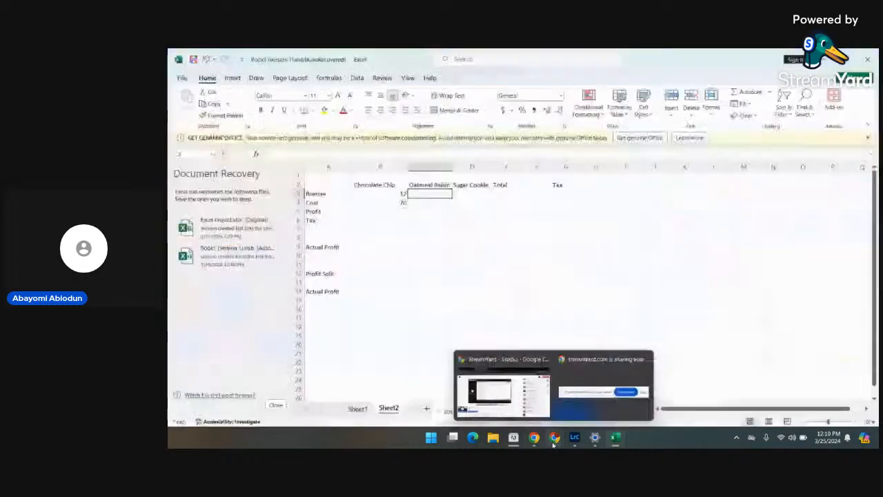
click(540, 413)
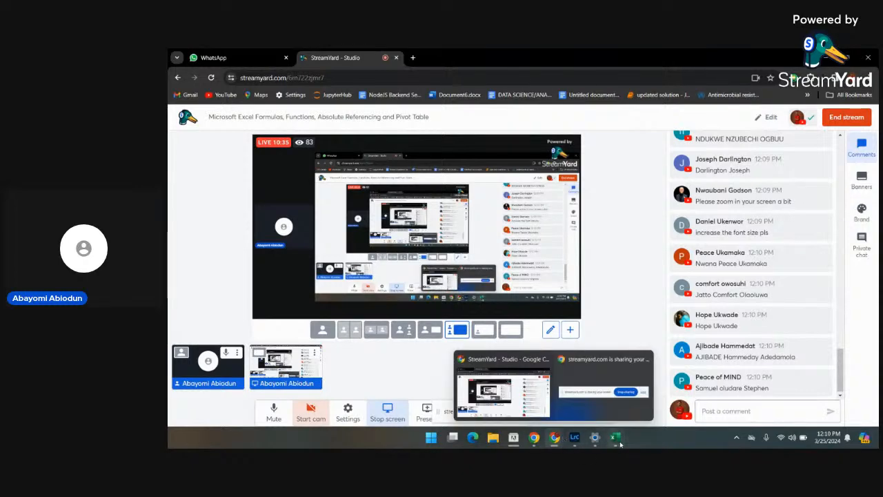
mouse_move(615, 437)
click(662, 393)
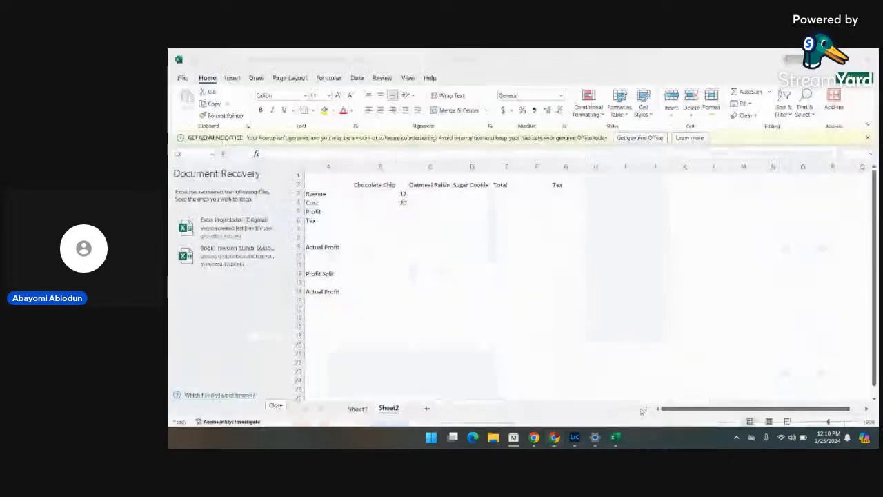
Try a red font colour on the Chocolate Chip header text in cell B2 and set it back to black
key(Left)
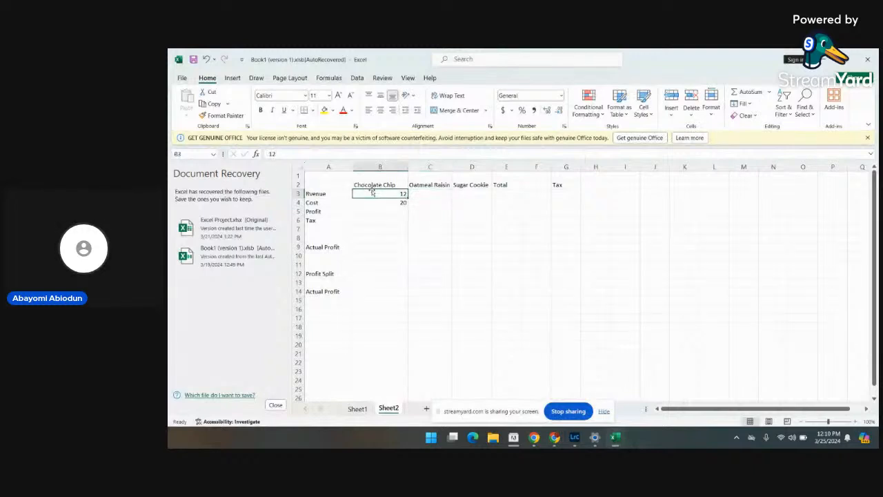
key(Up)
key(Up)
click(370, 184)
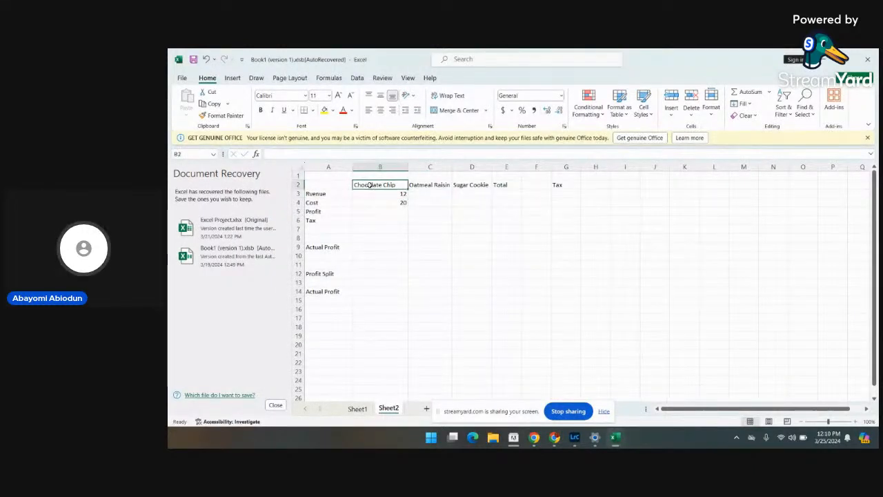
double_click(370, 185)
double_click(370, 185)
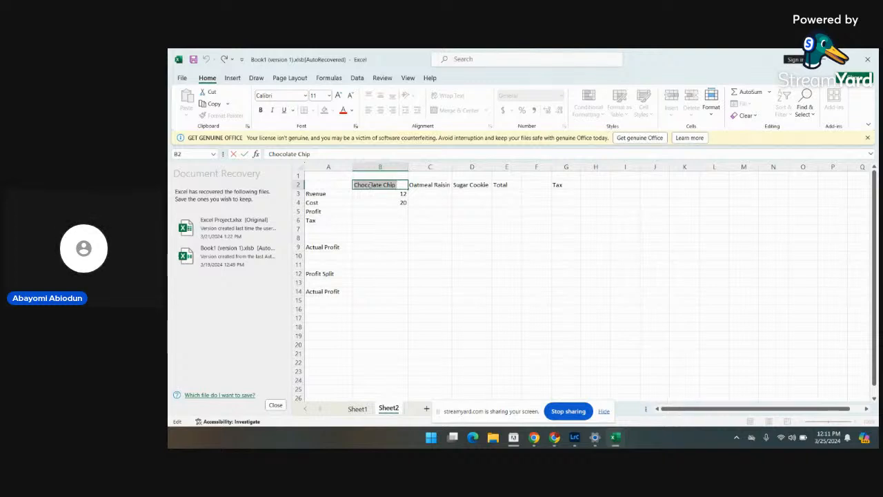
click(412, 185)
click(397, 185)
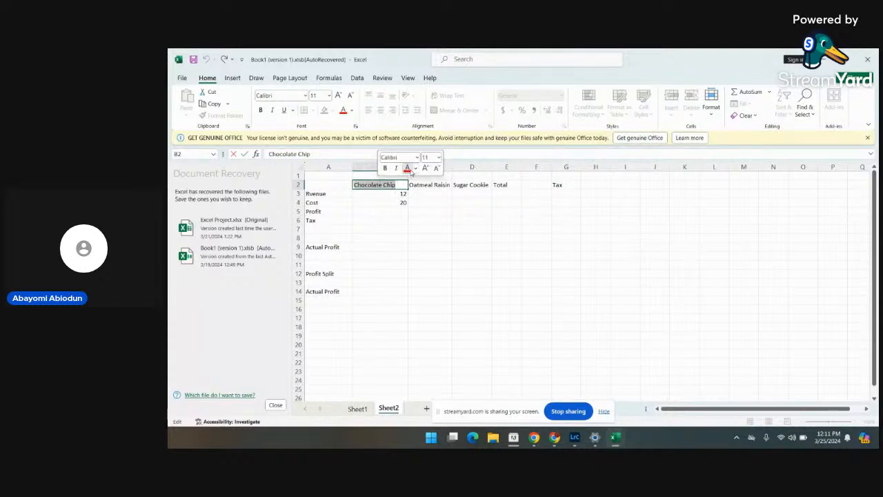
click(407, 168)
click(414, 168)
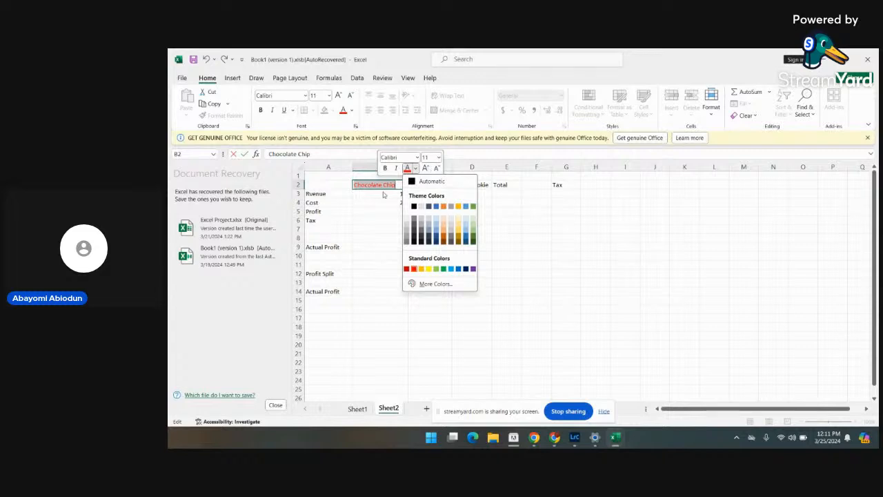
click(414, 206)
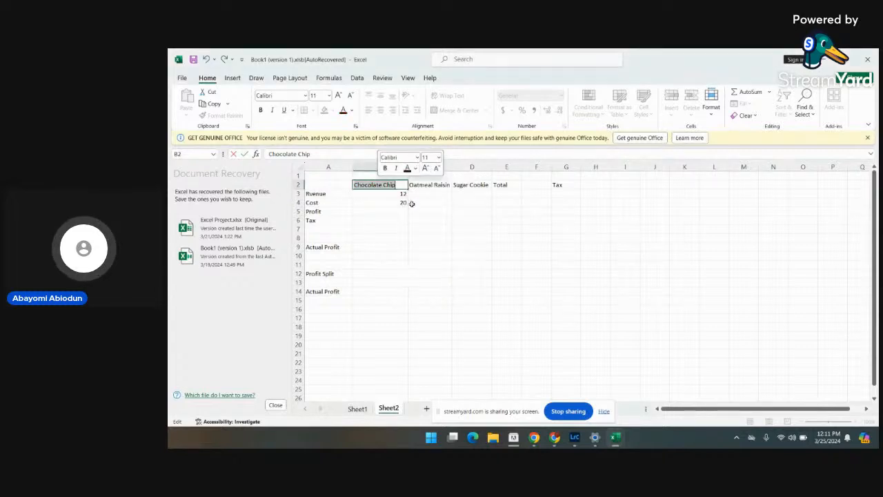
click(410, 220)
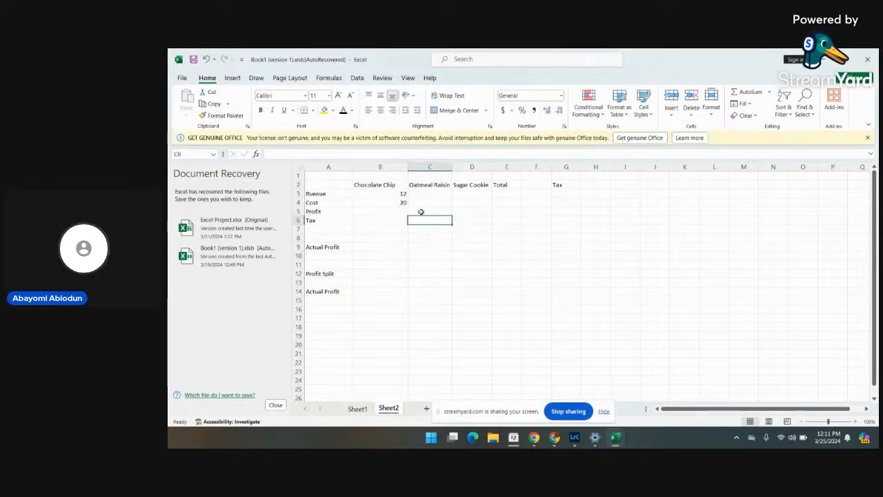
click(376, 185)
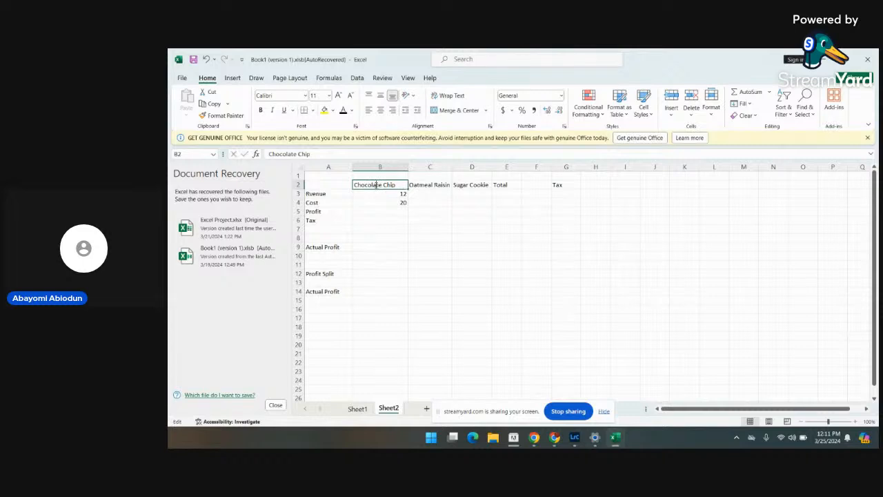
double_click(399, 185)
double_click(391, 184)
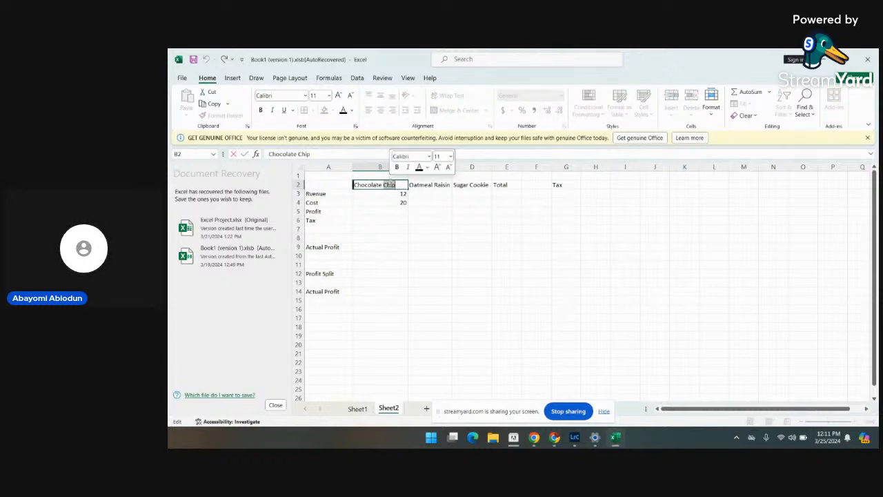
key(Home)
key(shift+End)
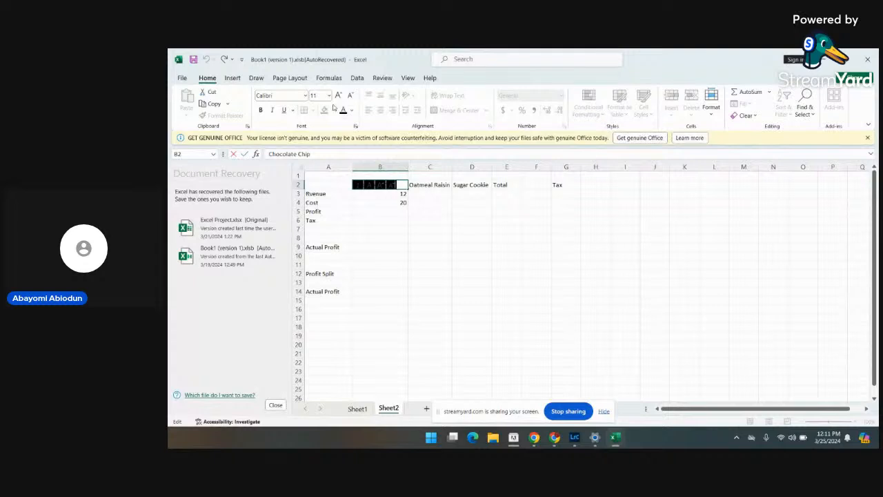
click(394, 205)
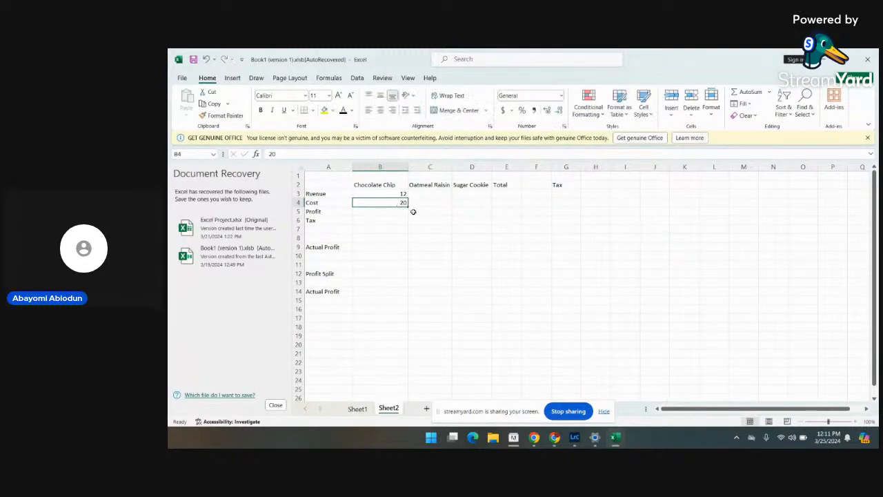
click(427, 204)
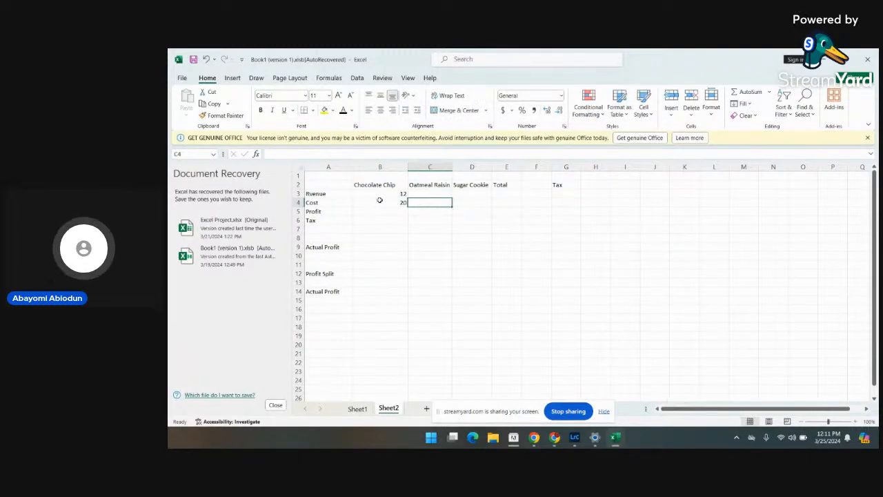
double_click(319, 196)
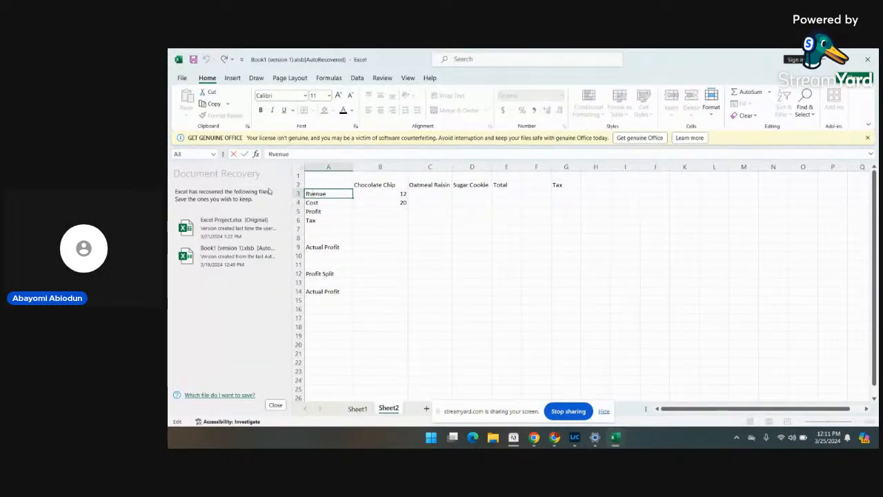
Set the magnification of Sheet2 to 200% so the cookie table is easier to read
click(301, 167)
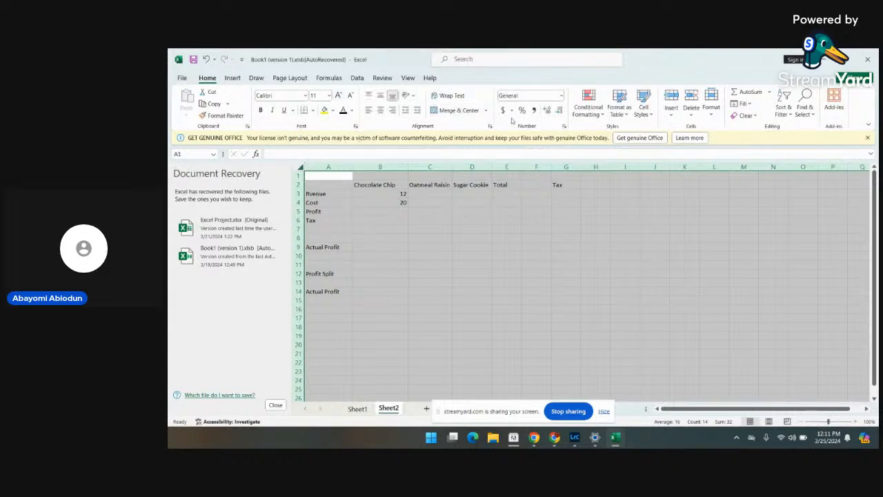
click(408, 78)
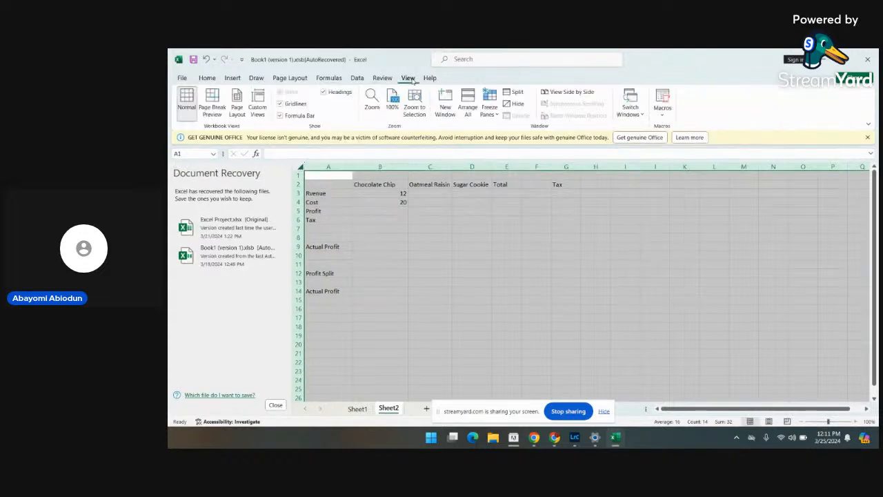
click(372, 100)
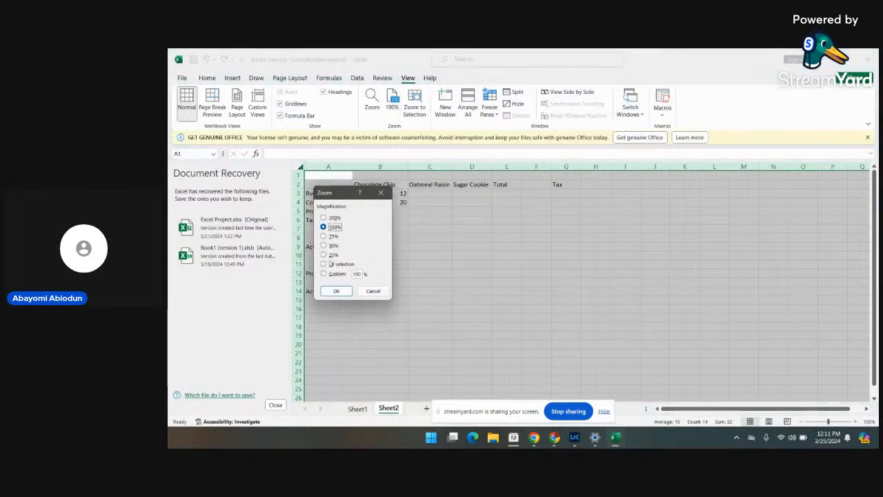
click(334, 218)
click(336, 291)
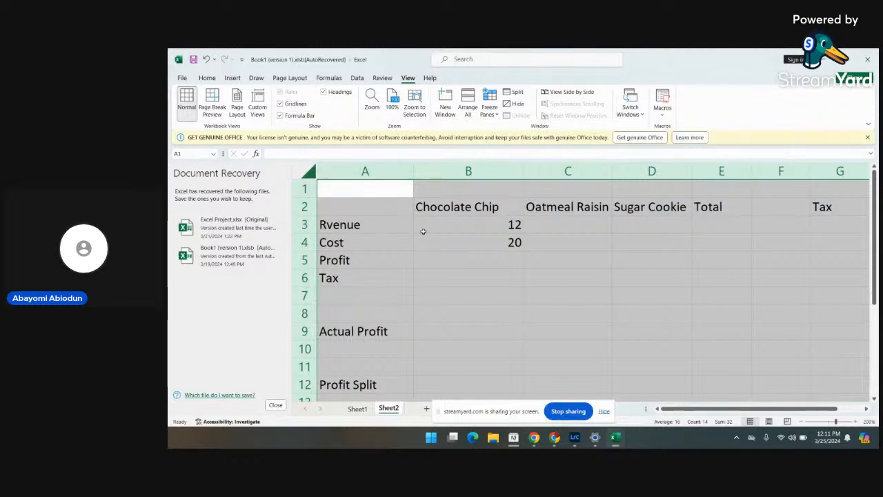
scroll(487, 251, down, 1)
scroll(486, 251, up, 1)
click(529, 257)
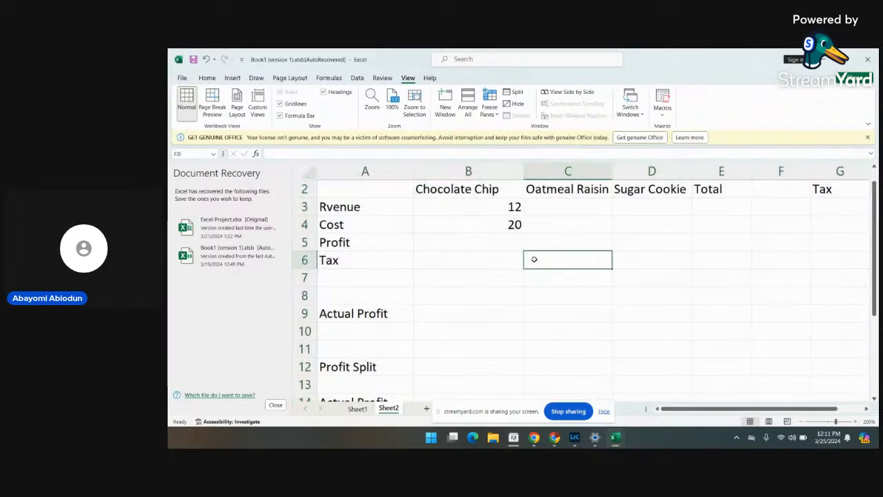
scroll(555, 269, up, 1)
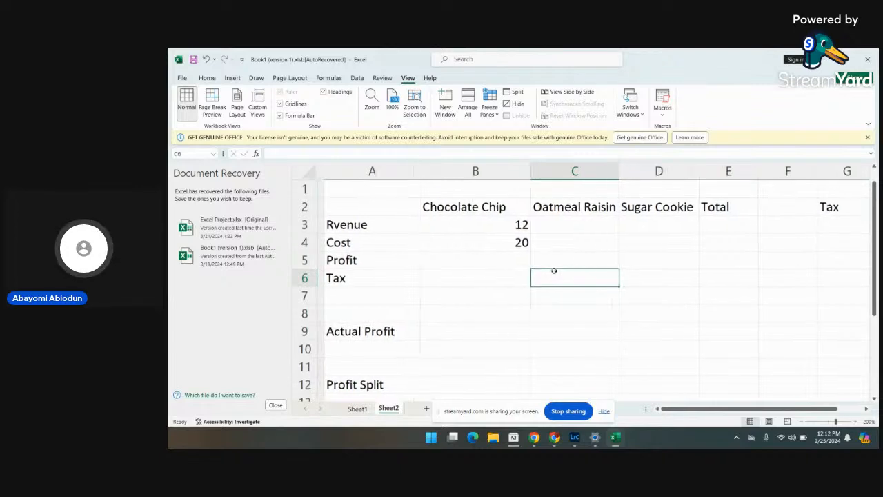
Enter the Oatmeal Raisin revenue as 30 in C3 and its cost as 20 in C4
click(483, 224)
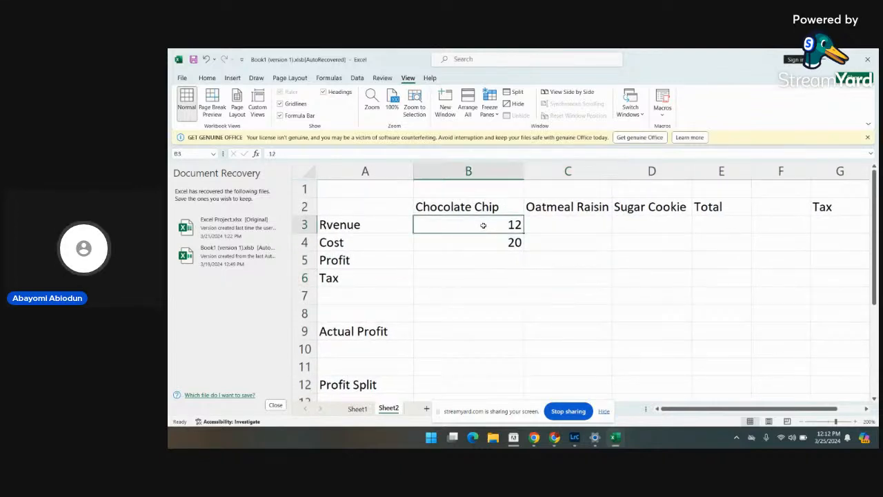
click(489, 207)
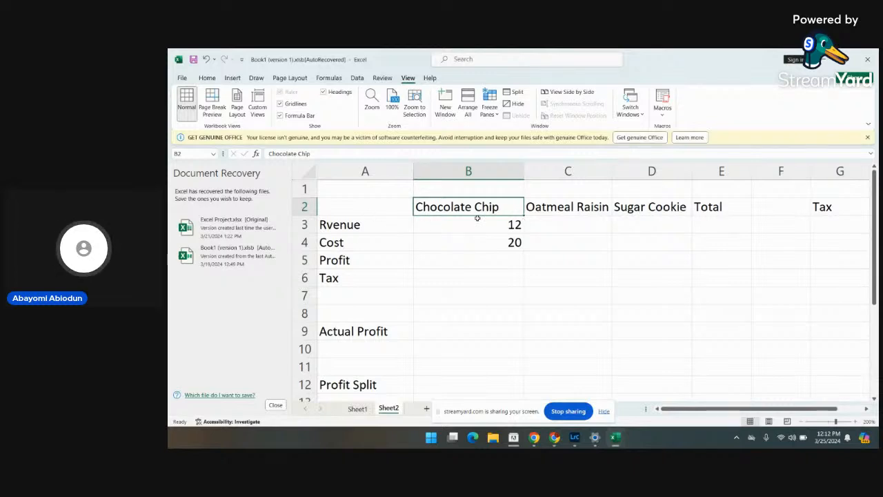
click(566, 225)
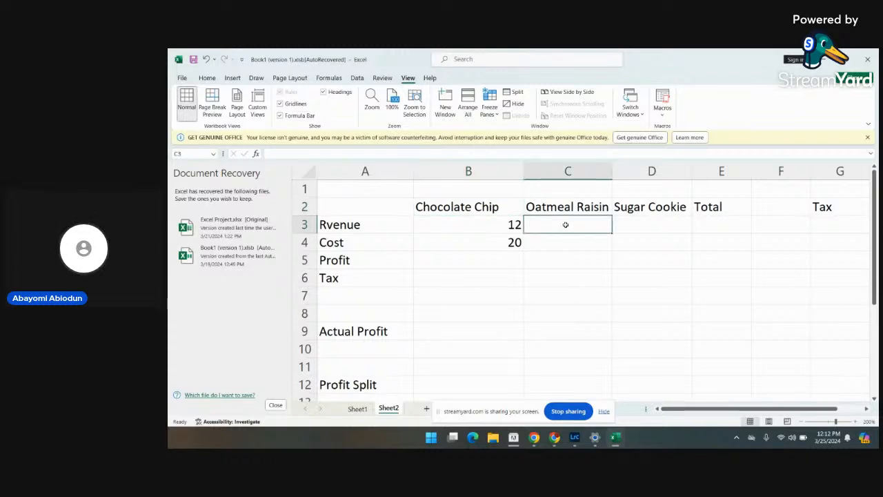
text(30)
click(558, 240)
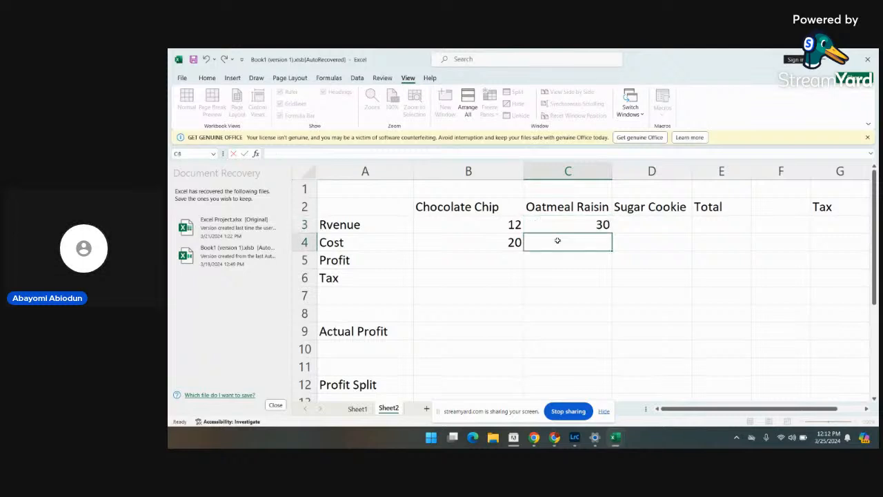
text(20)
Enter the Sugar Cookie revenue as 17 in D3 and its cost as 15 in D4
click(639, 228)
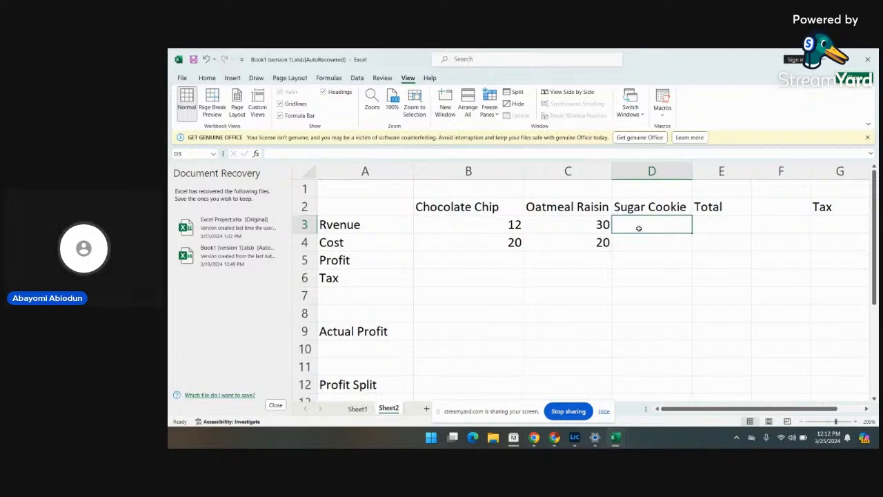
text(2)
key(BackSpace)
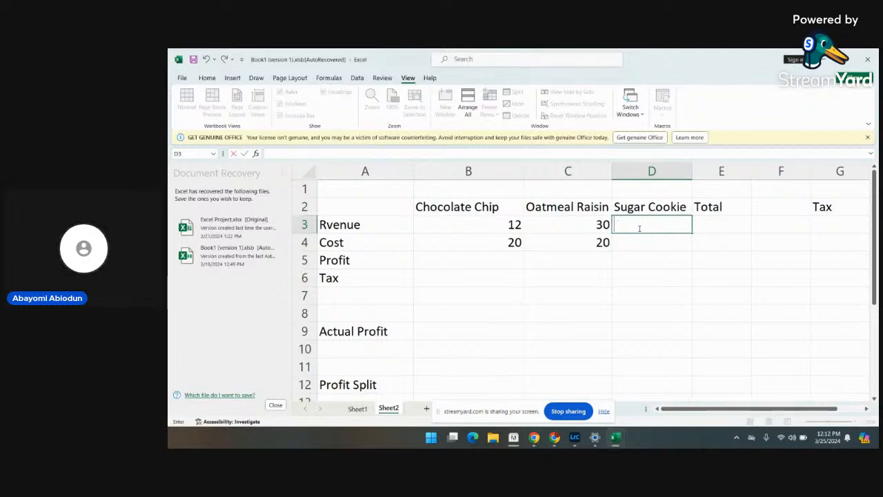
text(17)
click(647, 254)
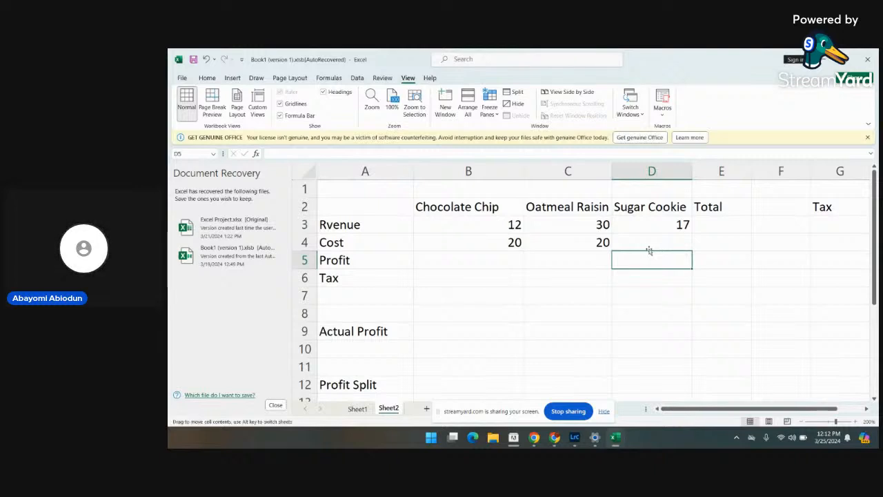
click(651, 240)
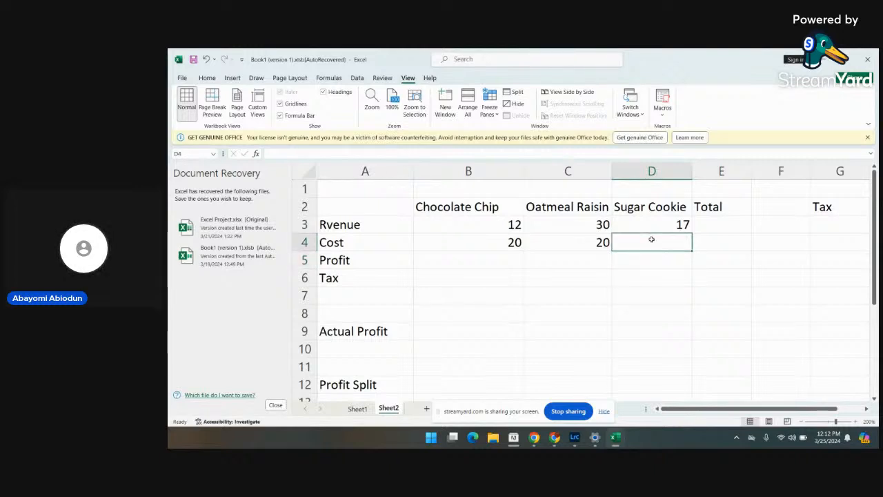
text(15)
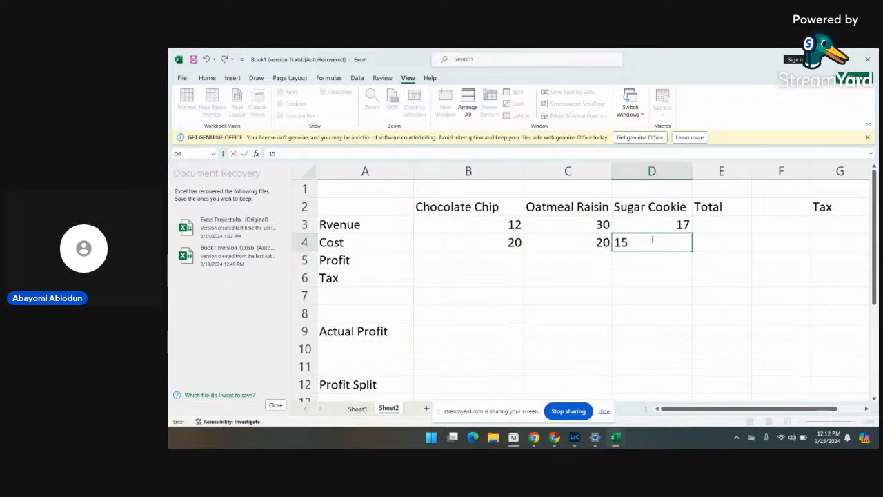
click(653, 276)
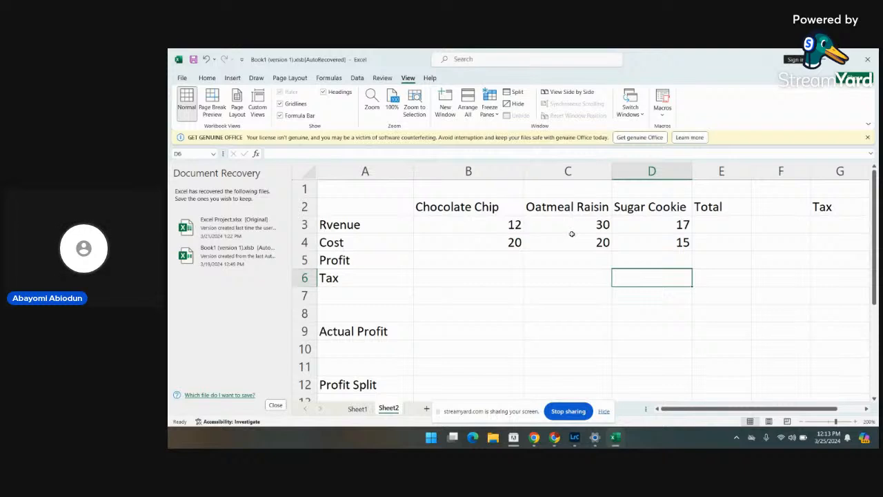
Change the revenues to 120 for Chocolate Chip, 300 for Oatmeal Raisin and 170 for Sugar Cookie in row 3
click(832, 205)
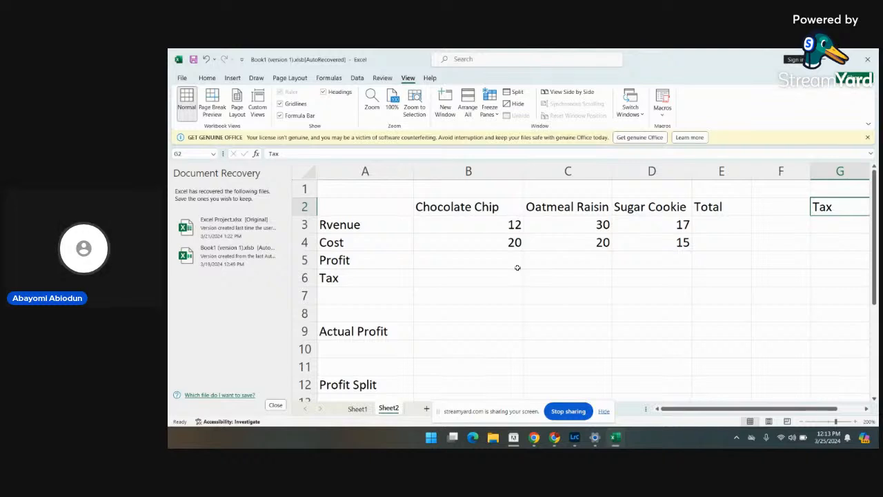
click(521, 229)
double_click(524, 232)
double_click(522, 227)
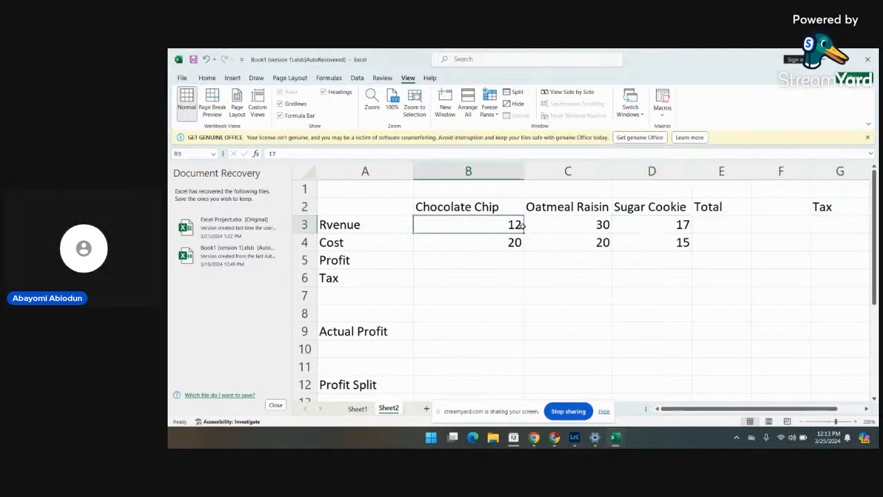
click(521, 225)
double_click(523, 225)
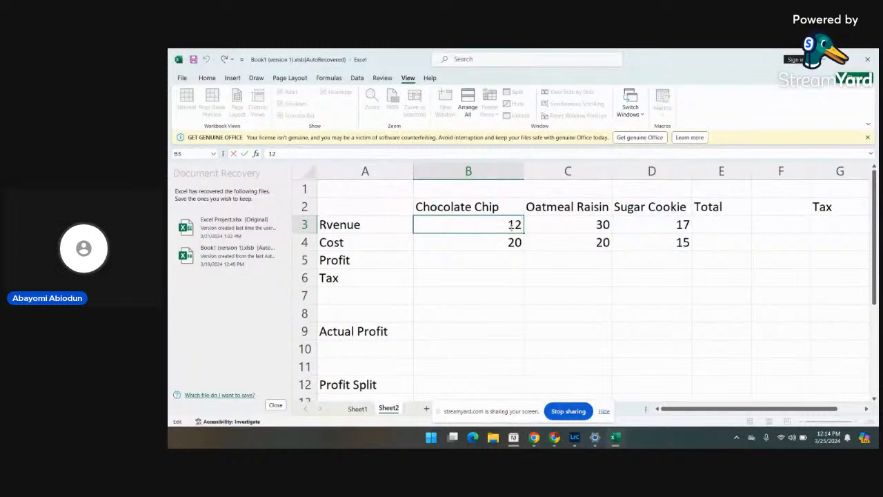
text(0)
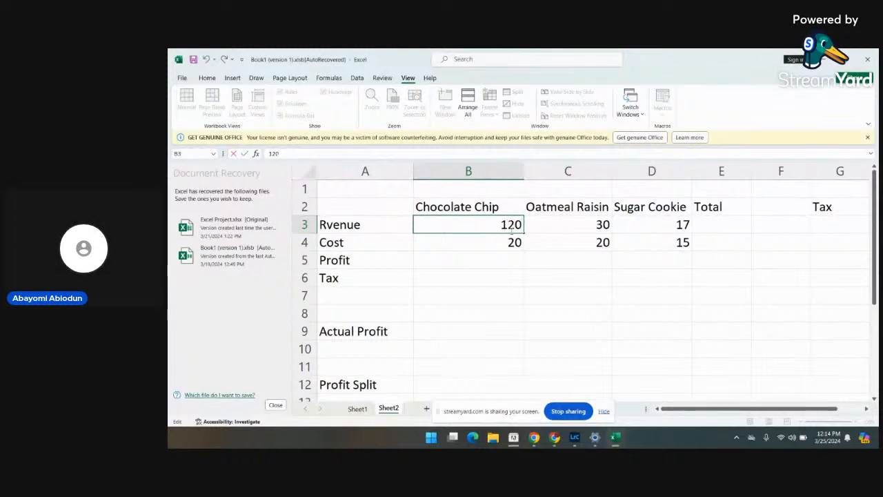
double_click(604, 225)
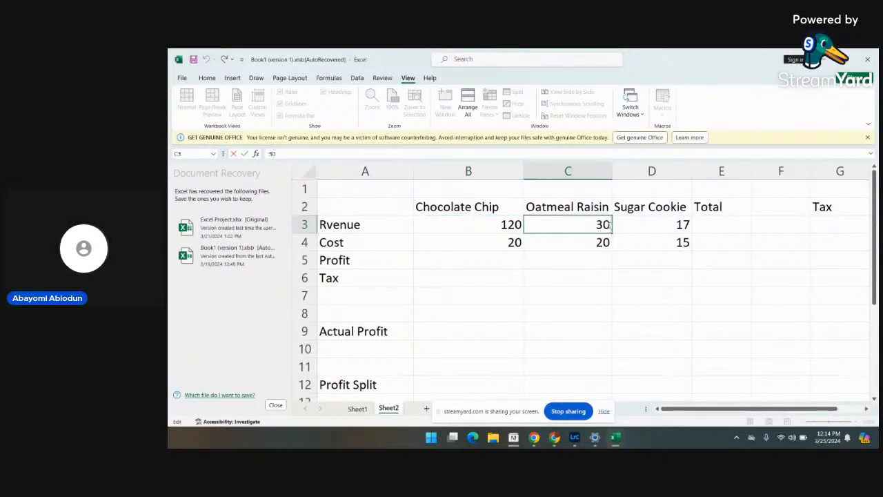
text(0)
double_click(683, 225)
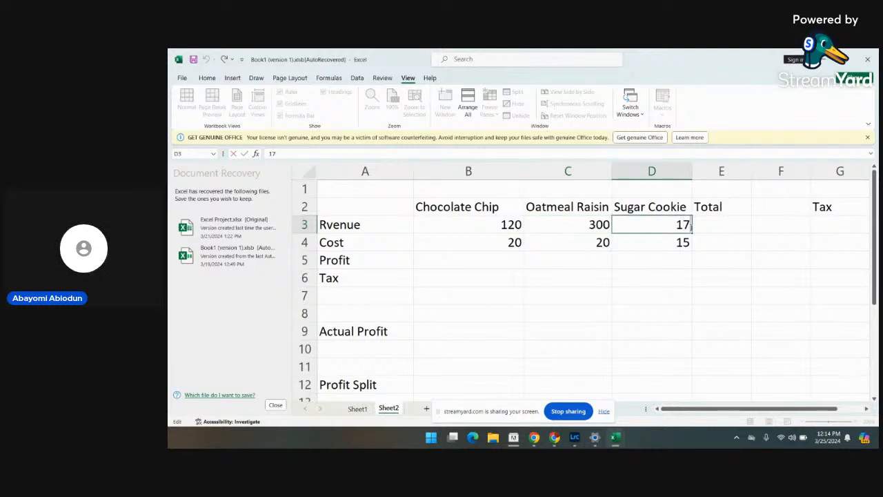
text(0)
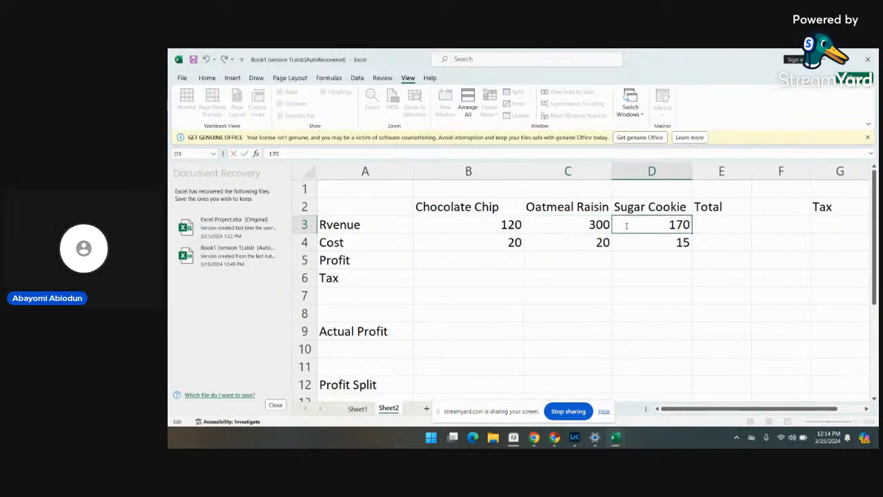
Change the Sugar Cookie cost in cell D4 to 40
double_click(687, 244)
key(BackSpace)
key(BackSpace)
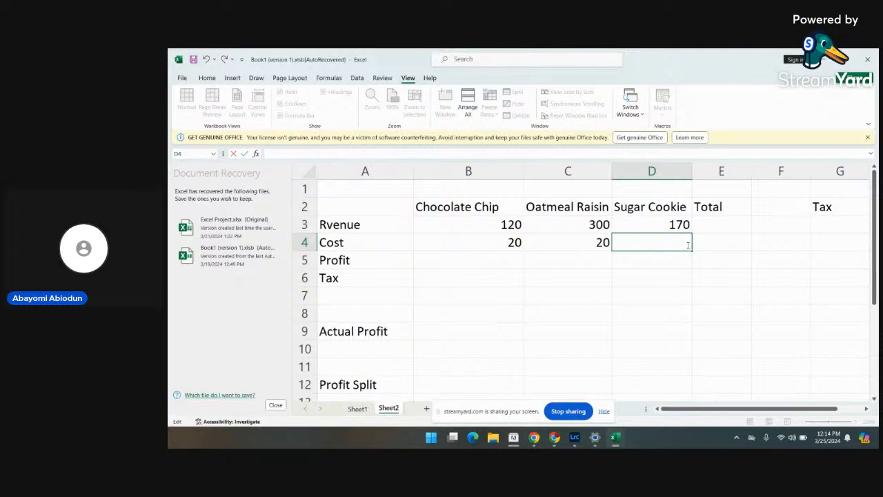
text(40)
click(552, 258)
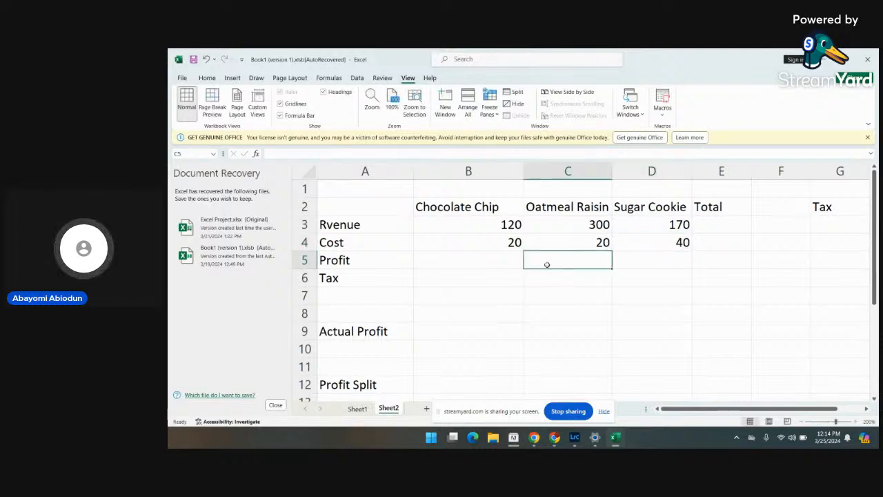
Enter a tax rate of 10% in cell G3, under the Tax header
click(491, 296)
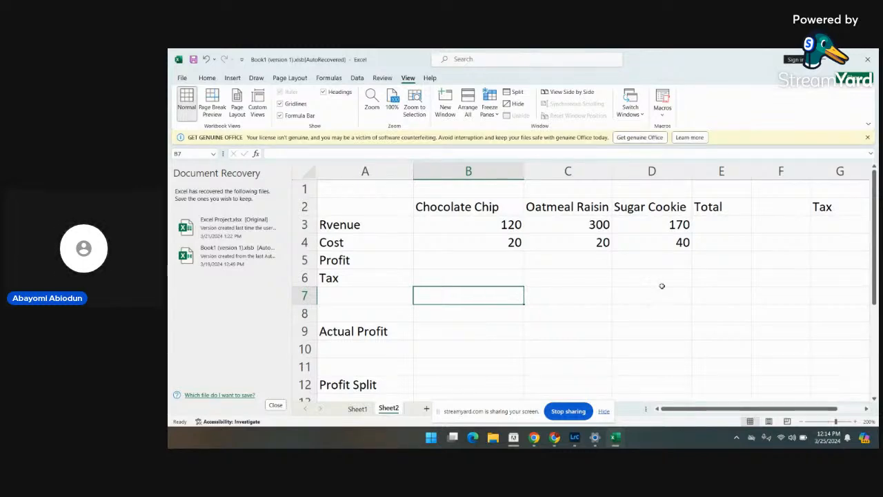
click(824, 227)
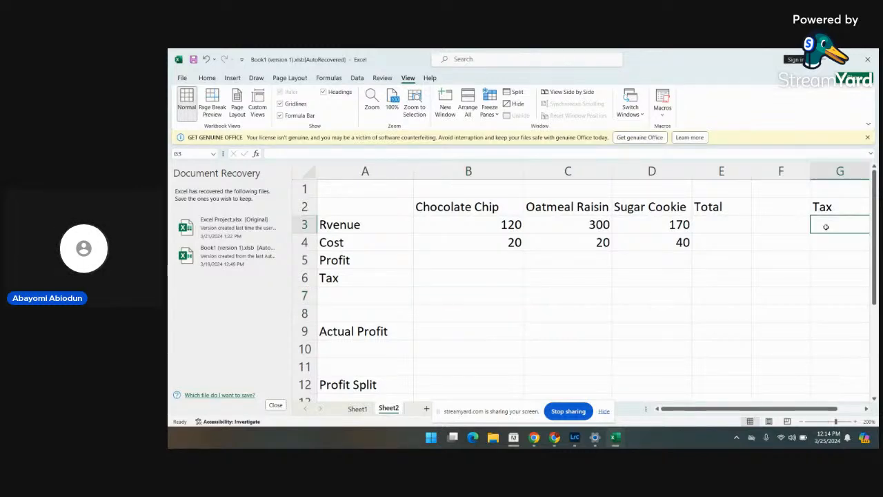
text(10)
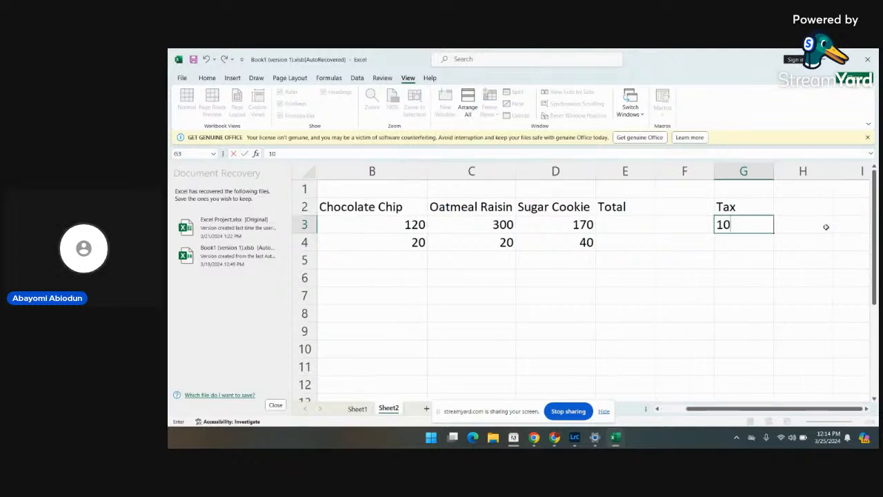
text(%)
scroll(463, 235, left, 2)
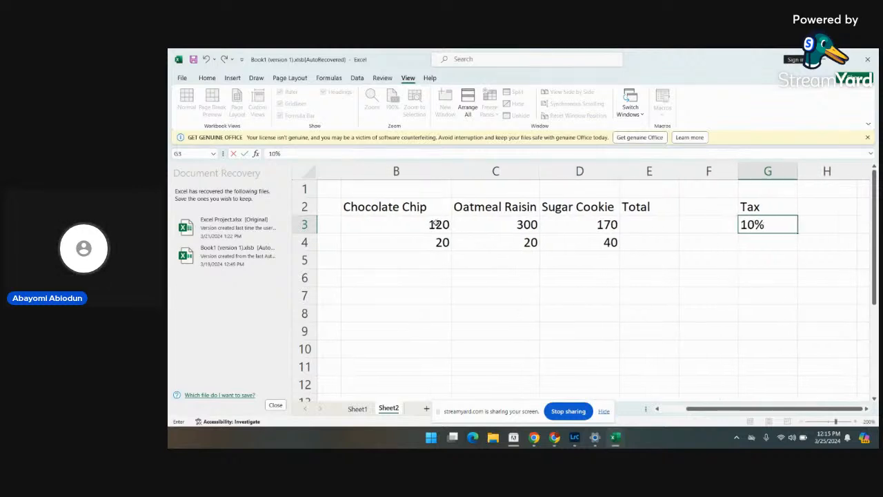
scroll(414, 249, left, 2)
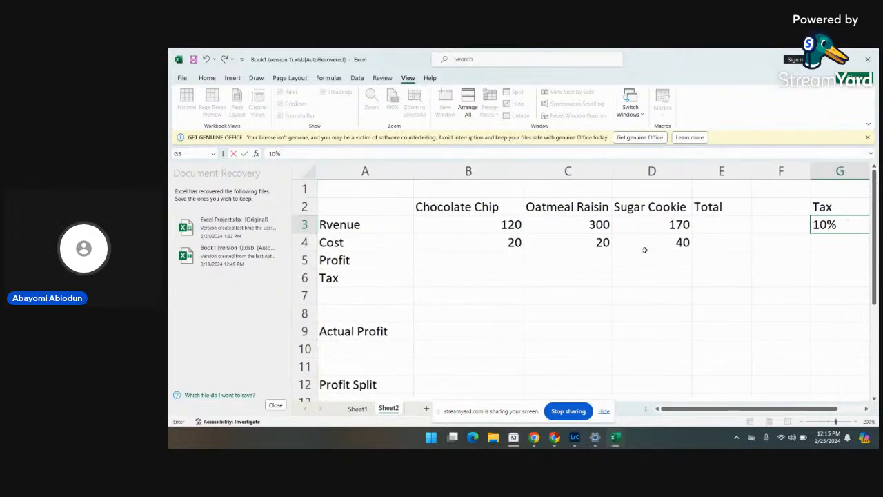
Add a Tax header in cell F2, beside Total, and enter the rate 10% in F3 below it
click(769, 206)
text(Tax)
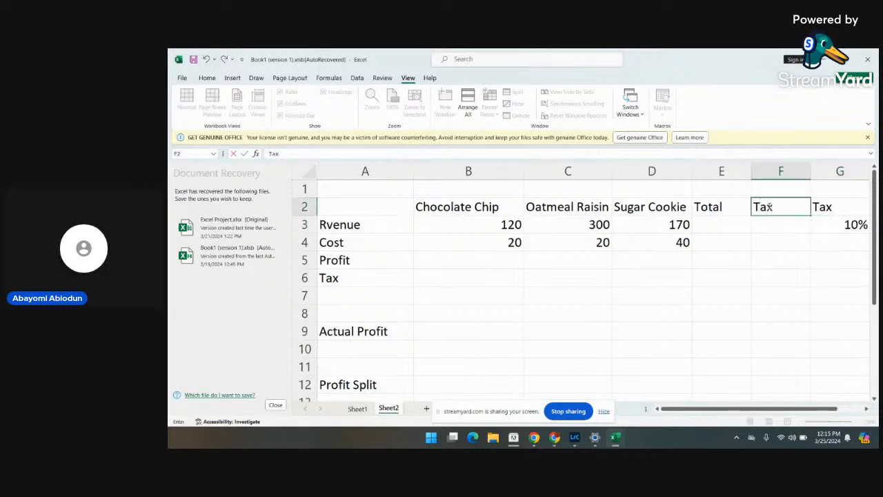
click(765, 227)
text(10)
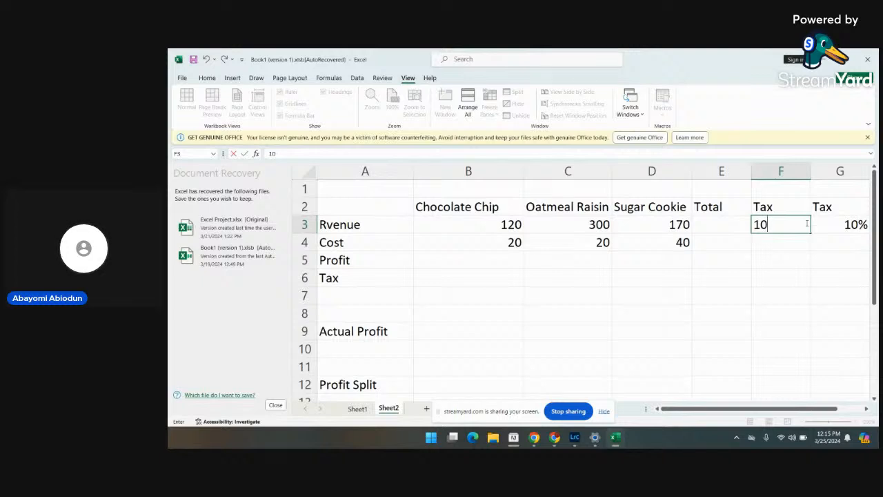
text(%)
Clear the duplicate Tax header in cell G2 and the duplicate 10% rate in G3
click(827, 211)
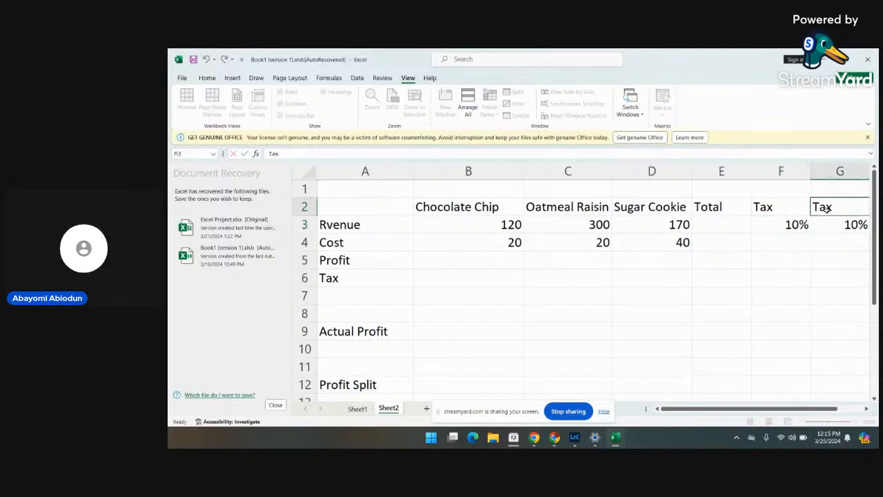
text(Ta)
key(BackSpace)
key(BackSpace)
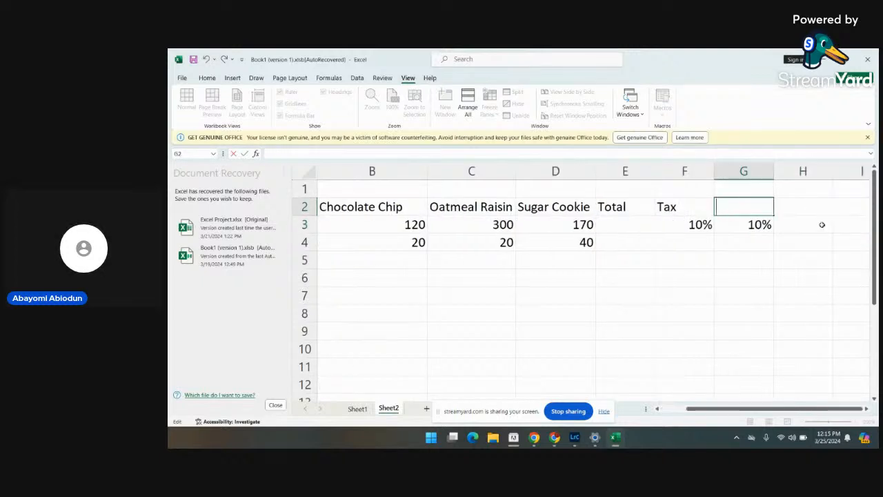
click(767, 226)
key(BackSpace)
key(BackSpace)
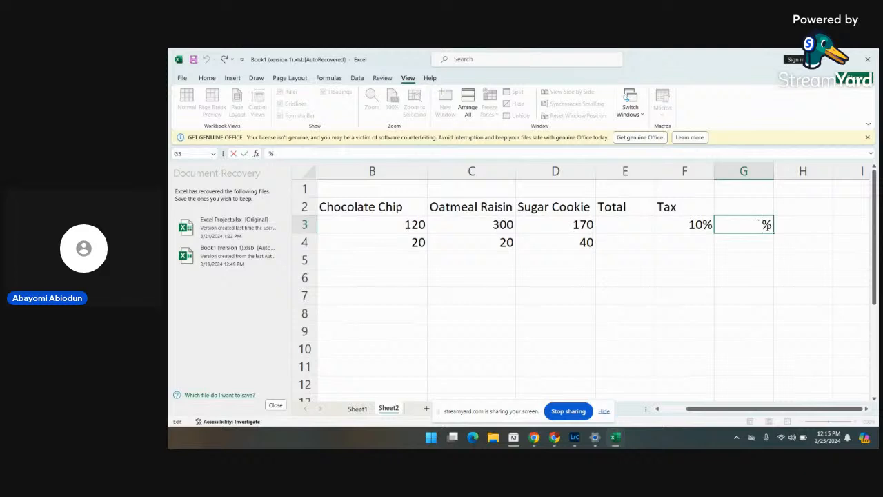
key(BackSpace)
scroll(636, 247, left, 1)
scroll(636, 247, left, 2)
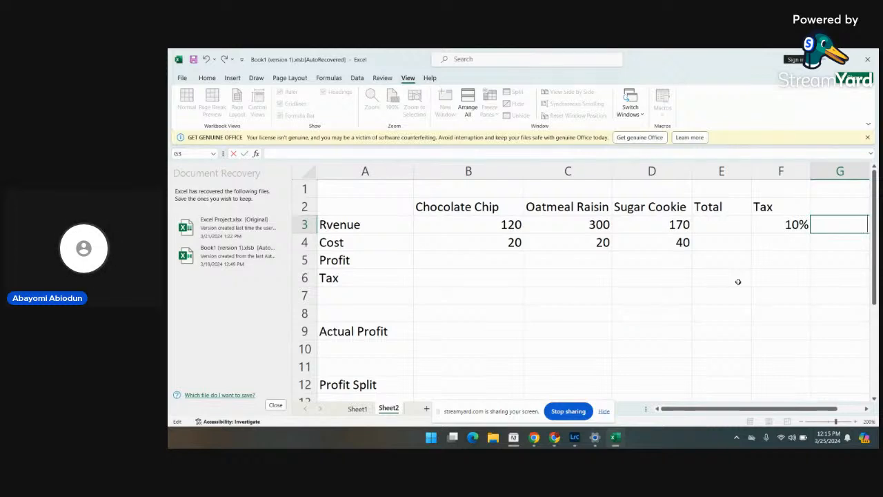
Enter the formula =B3*F3 in cell B5, multiplying the Chocolate Chip revenue by the tax rate
click(492, 266)
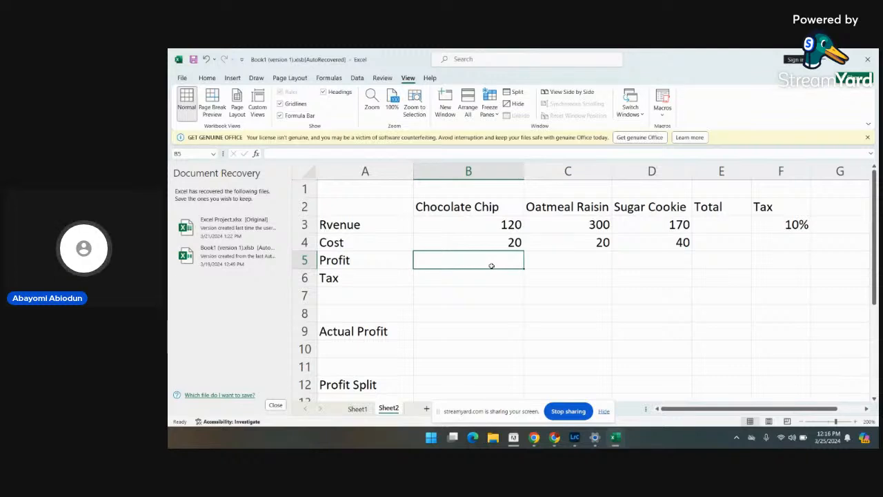
text(1)
key(BackSpace)
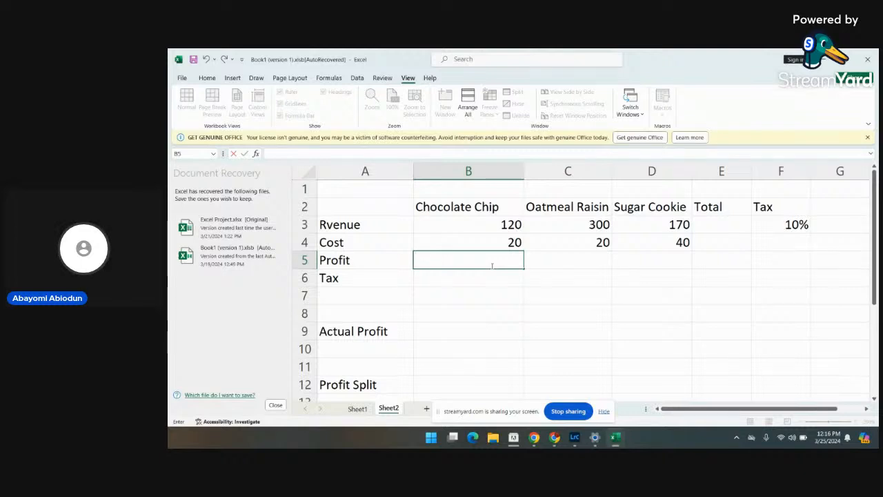
text(B)
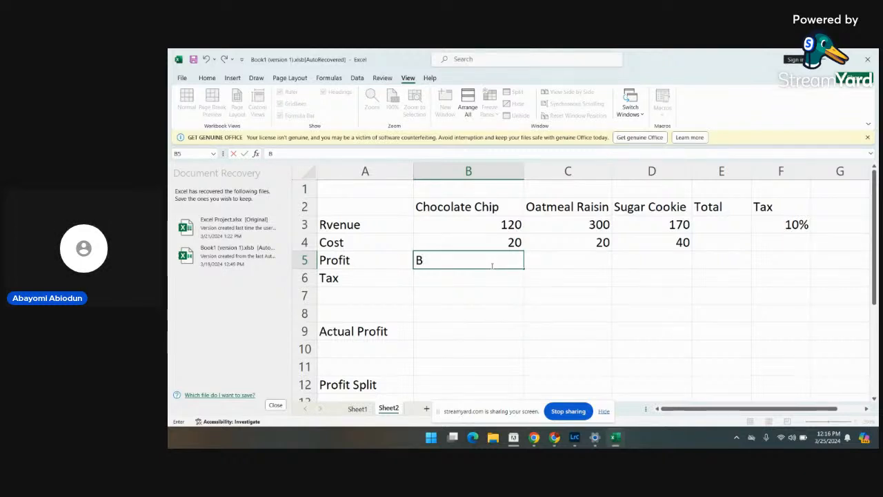
text(3)
key(BackSpace)
key(BackSpace)
text(=B3)
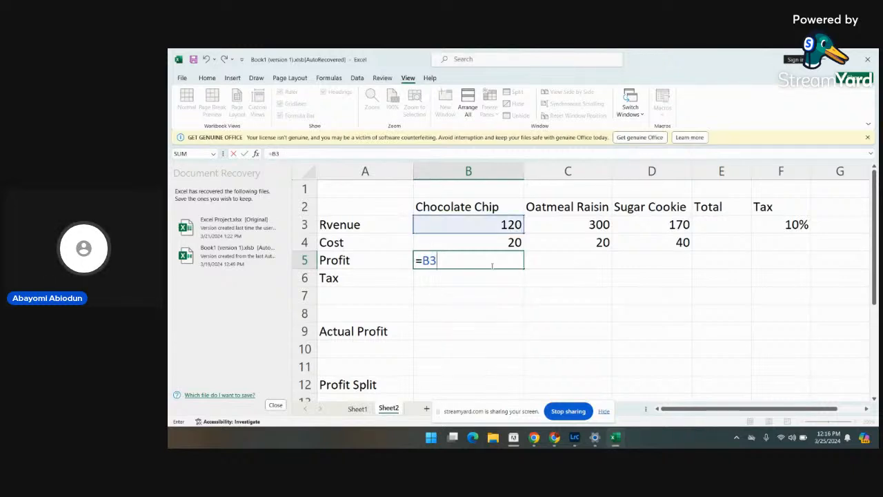
text(*)
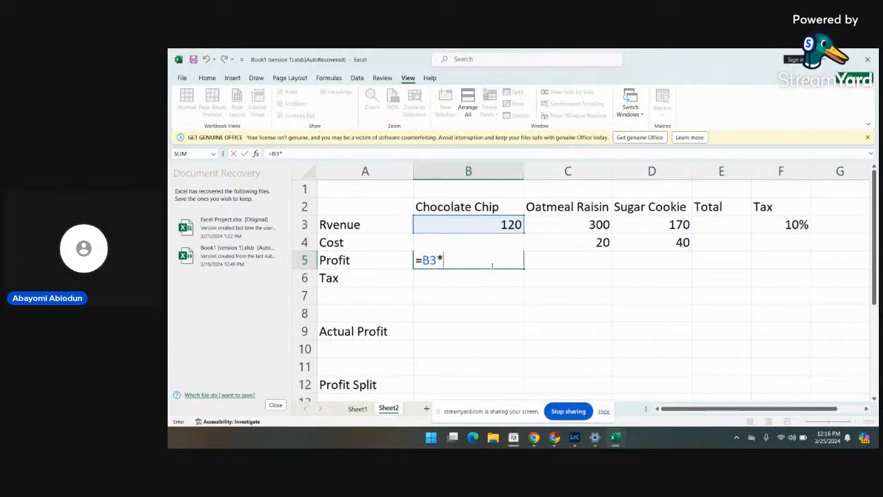
text(F)
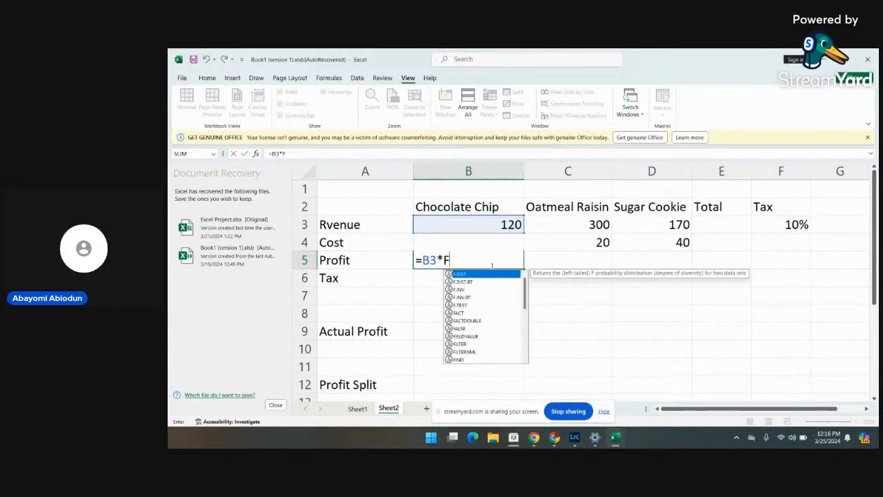
text(3)
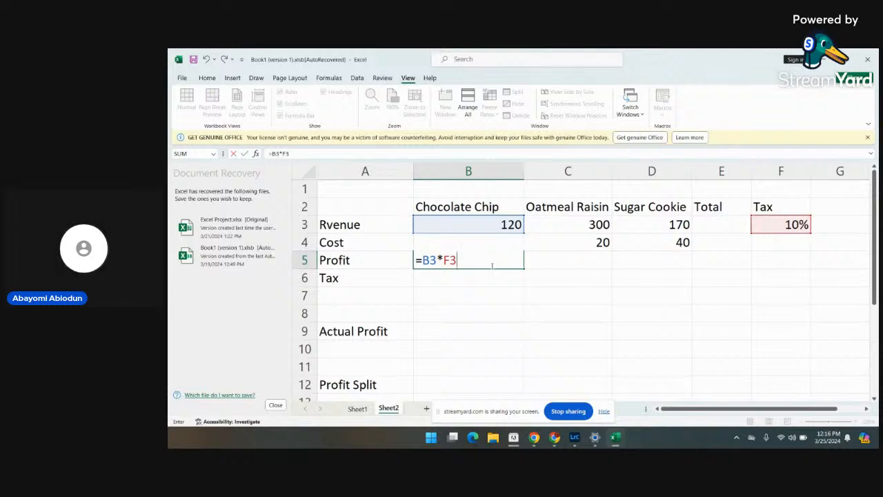
key(Return)
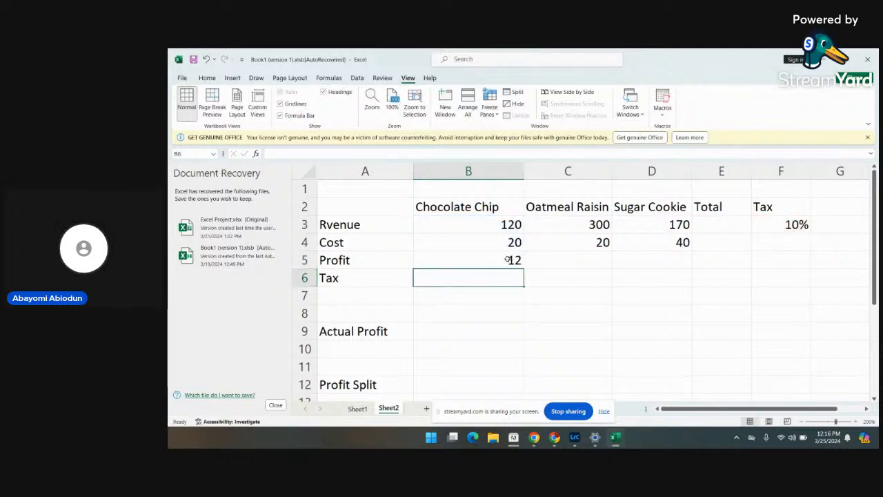
Move the formula =B3*F3 from the Profit cell B5 to the Tax cell B6, leaving B5 empty
click(508, 259)
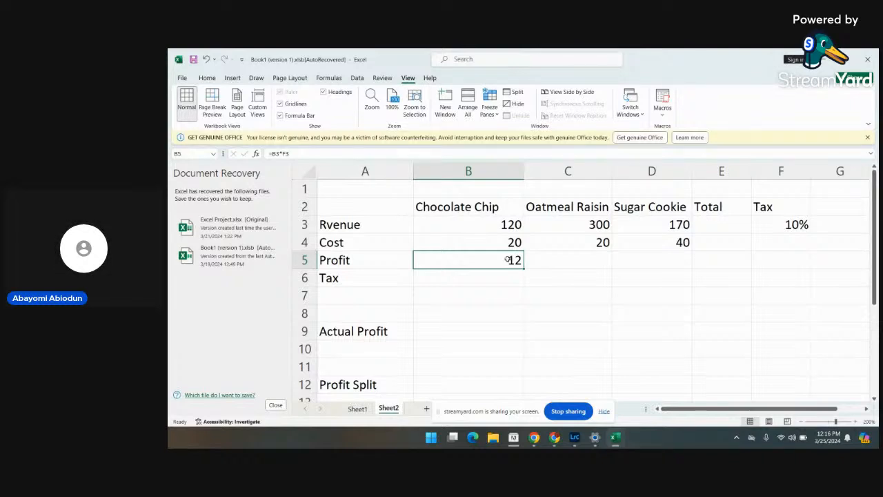
click(507, 278)
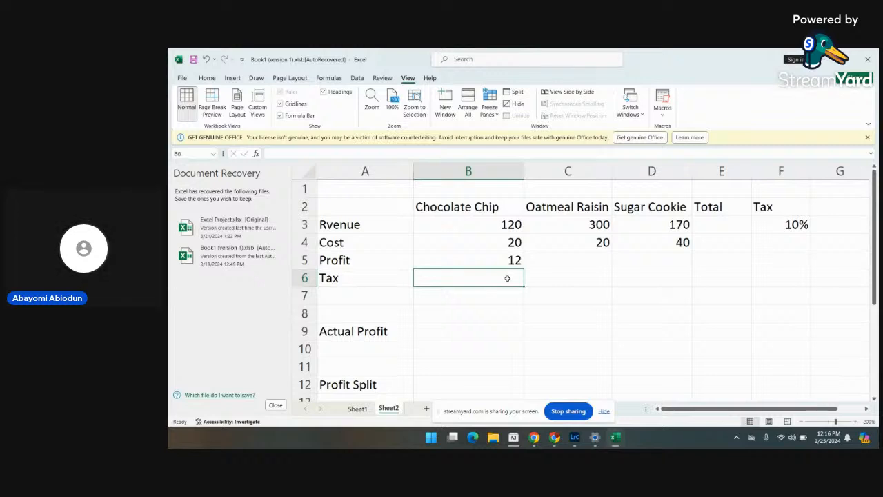
text(12)
key(BackSpace)
key(BackSpace)
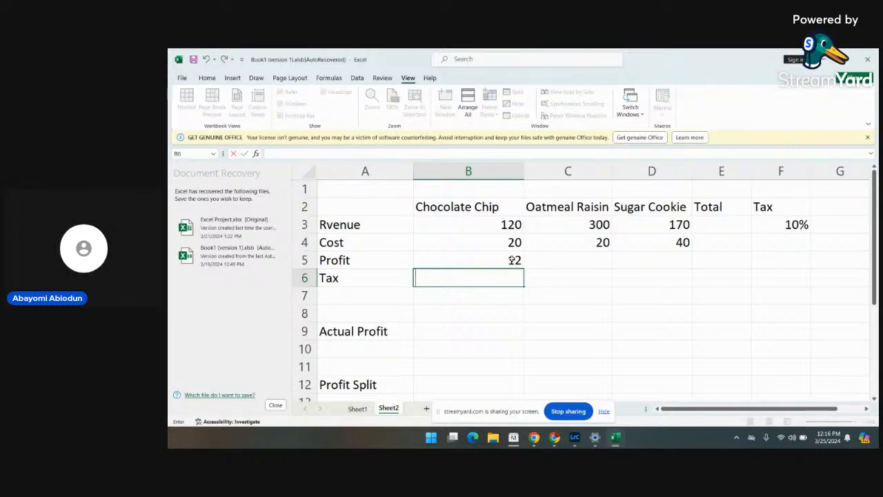
double_click(513, 259)
double_click(429, 261)
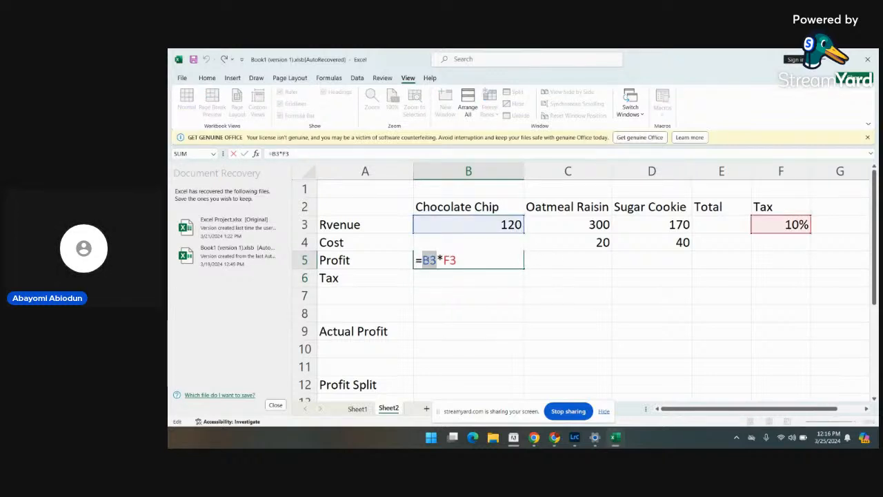
triple_click(429, 260)
key(ctrl+c)
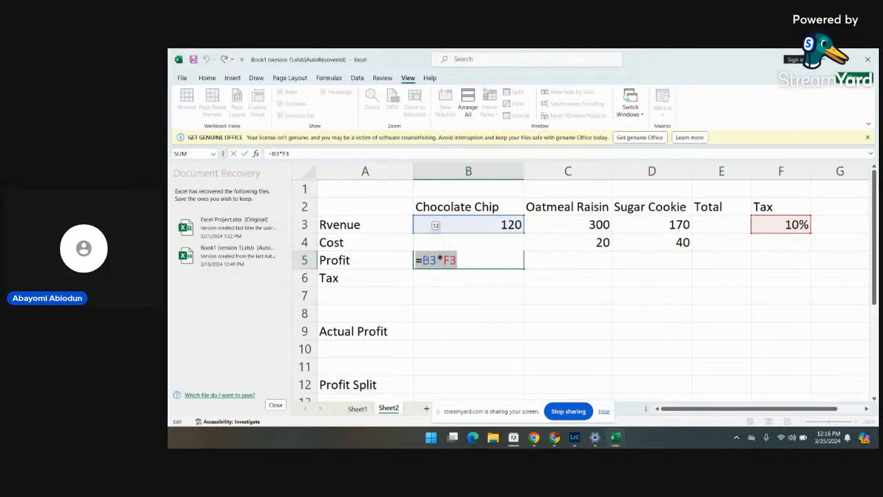
key(BackSpace)
click(440, 281)
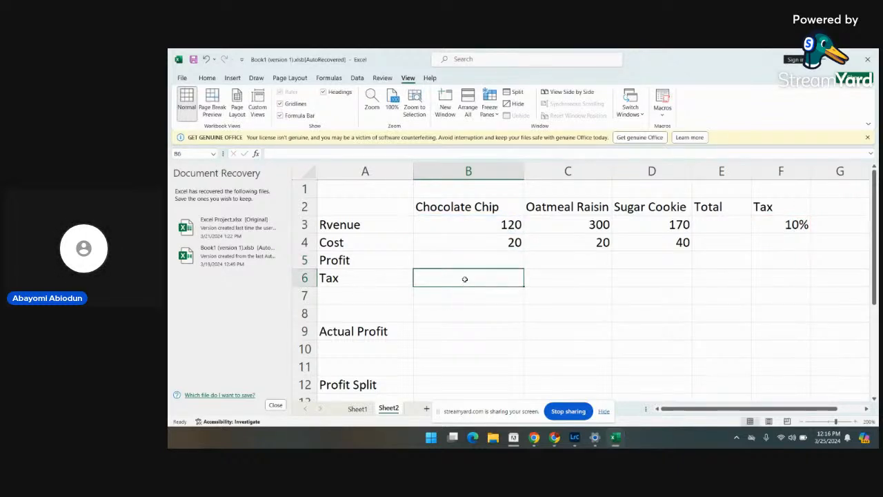
key(ctrl+v)
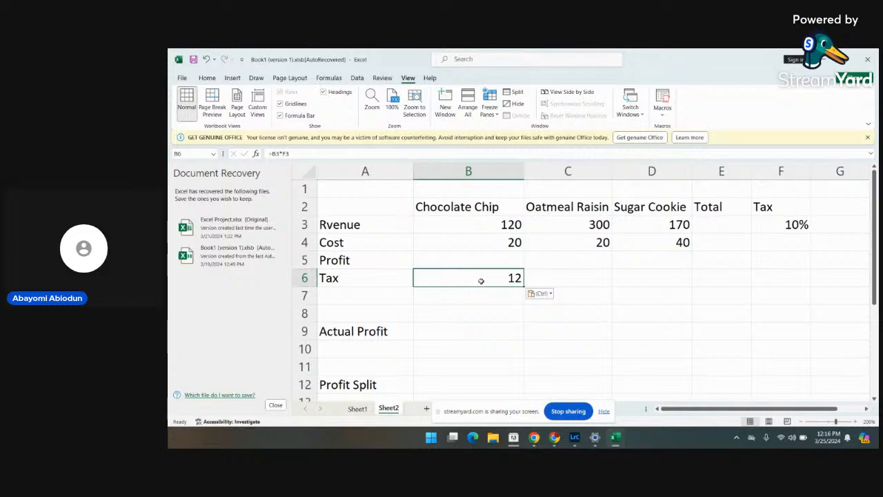
Fill the Tax formula in B6 across to the Oatmeal Raisin and Sugar Cookie columns, through D6
double_click(502, 280)
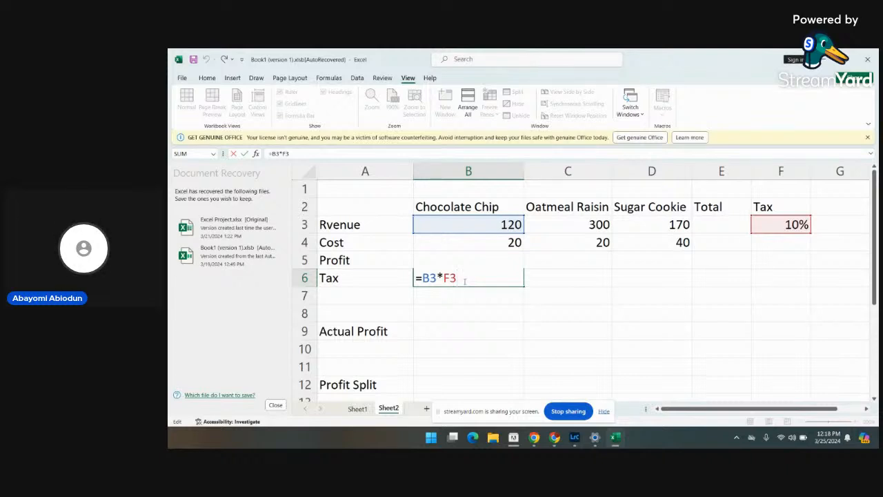
key(Return)
click(487, 279)
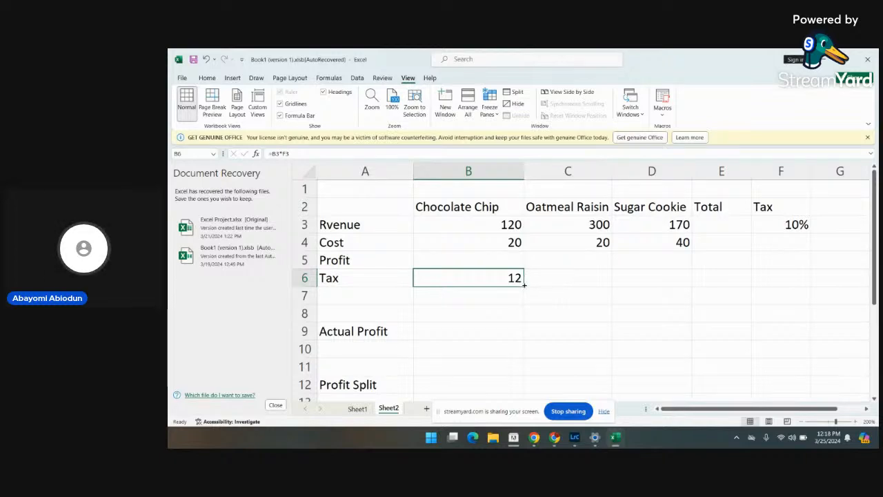
drag(524, 286, 546, 291)
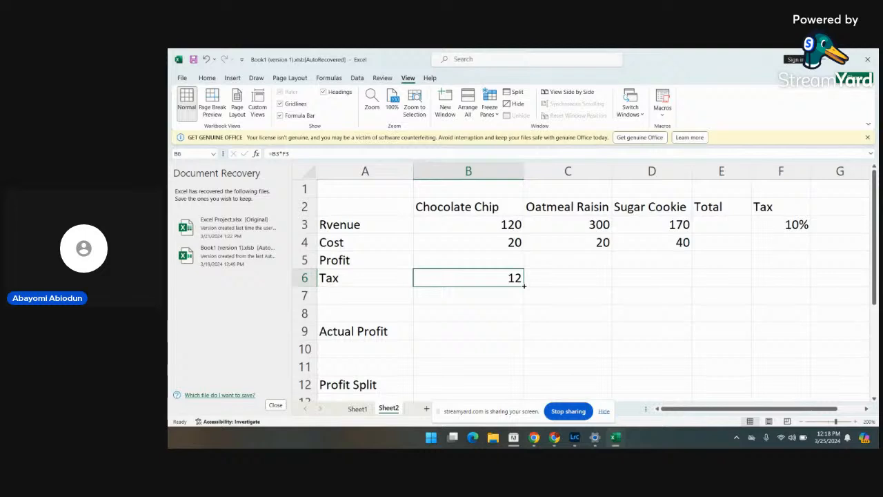
drag(524, 284, 678, 285)
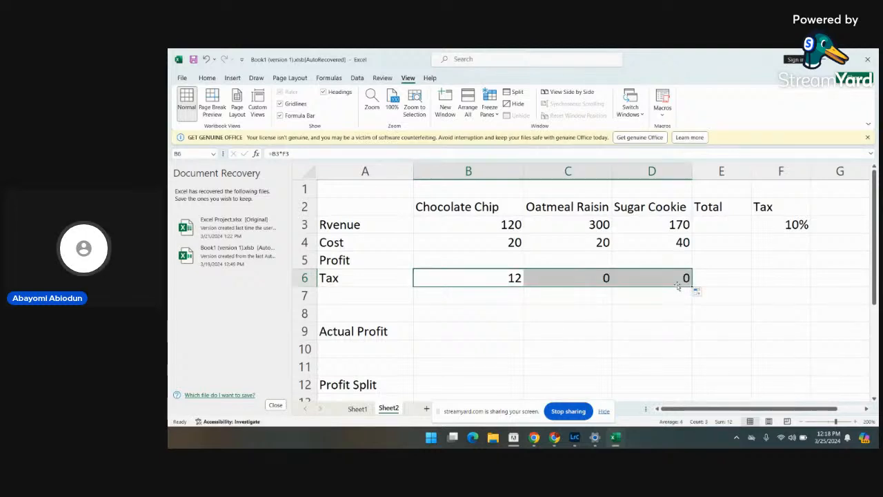
click(621, 320)
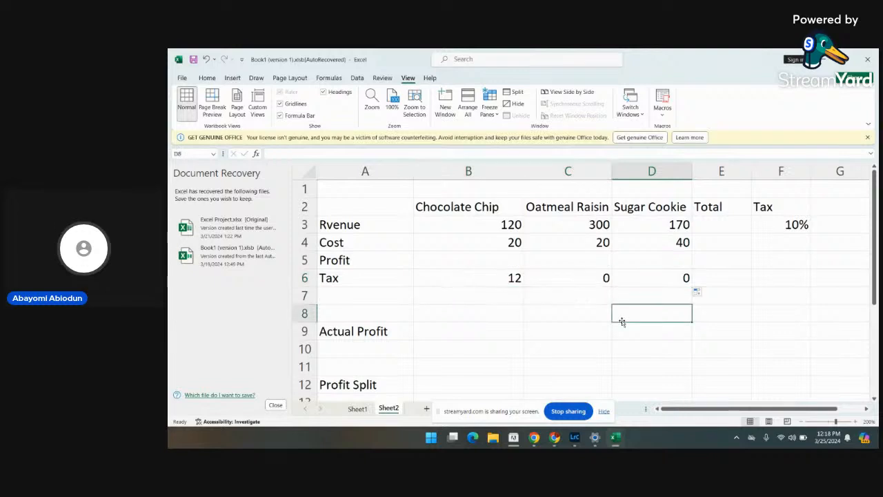
Examine the Tax formulas in B6, C6 and D6 to compare which revenue and tax rate cells each one references
click(593, 277)
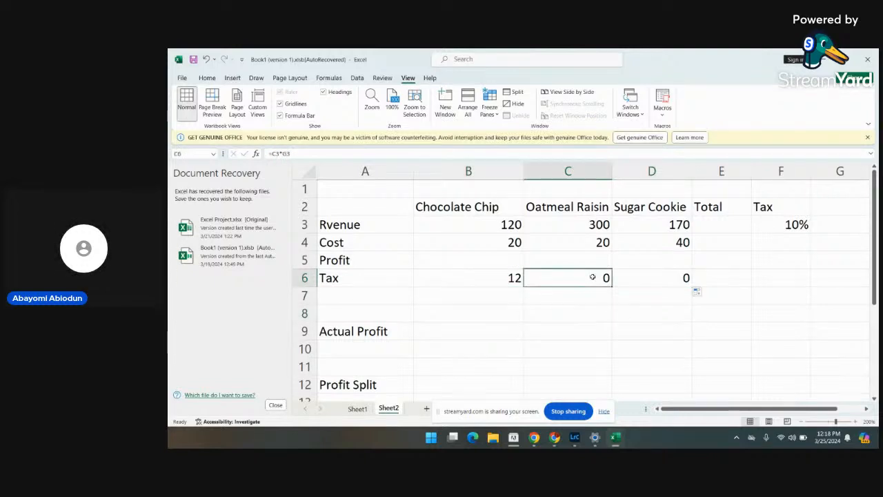
click(517, 277)
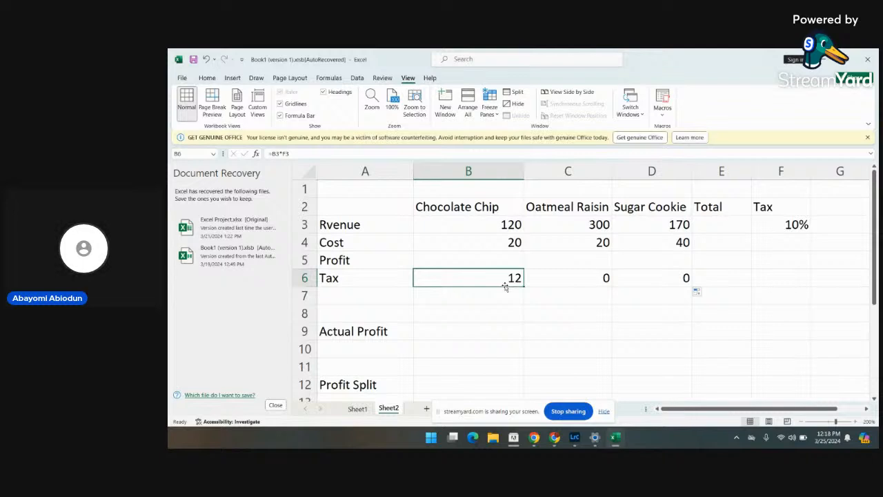
double_click(514, 277)
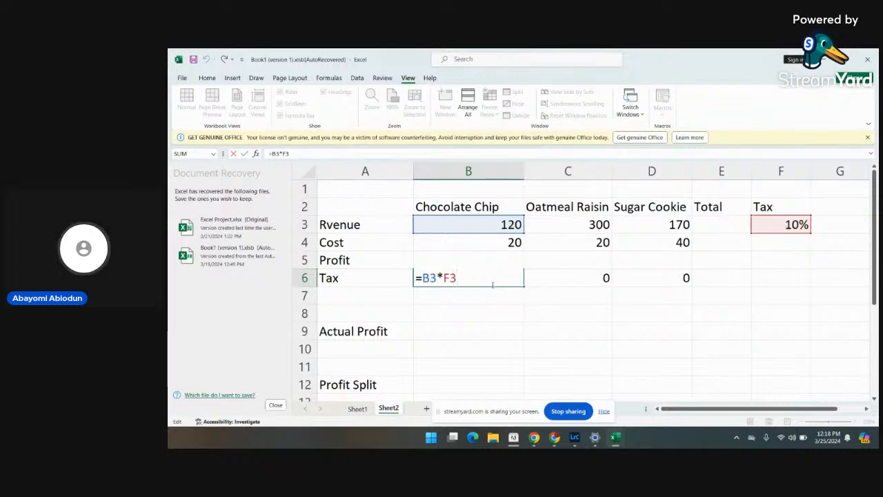
double_click(590, 277)
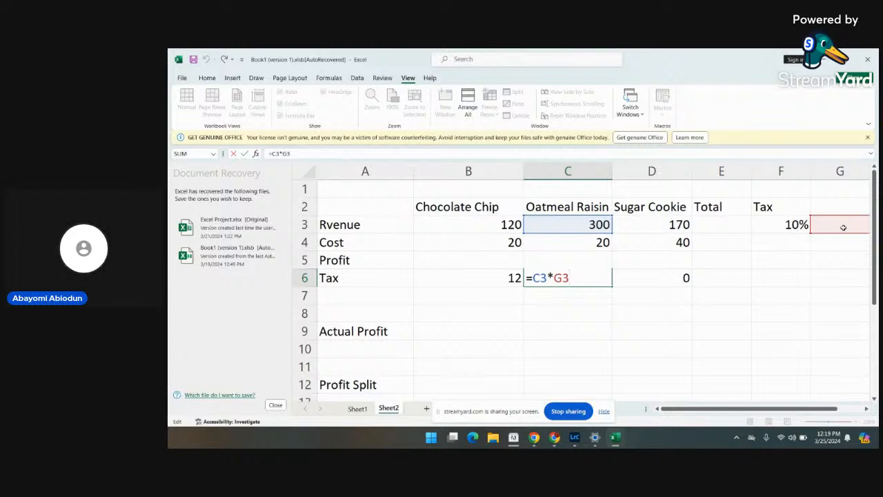
click(621, 277)
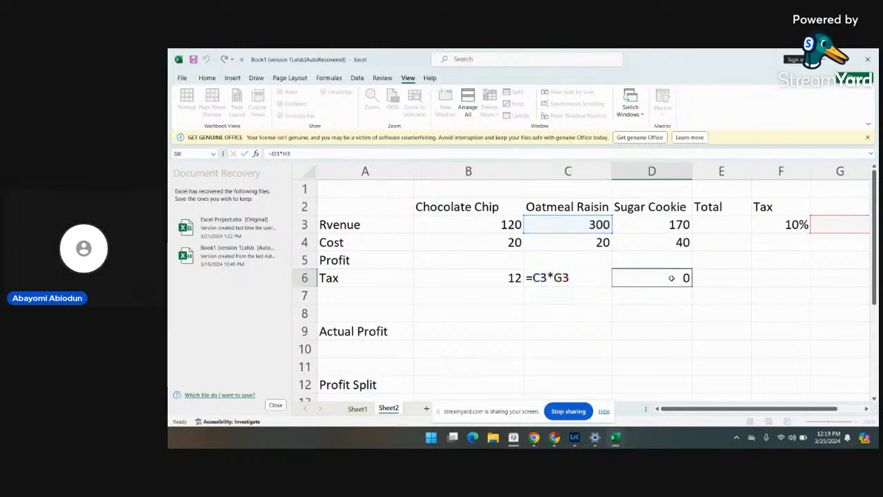
double_click(671, 278)
scroll(736, 275, right, 3)
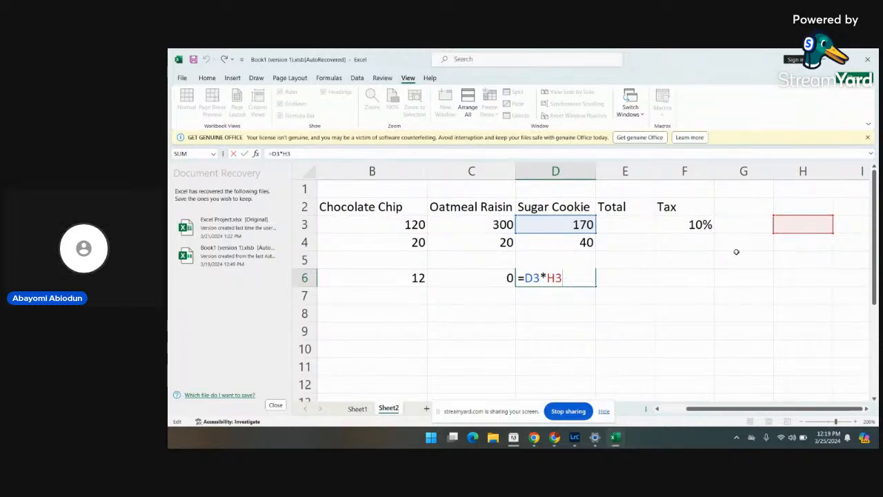
click(498, 278)
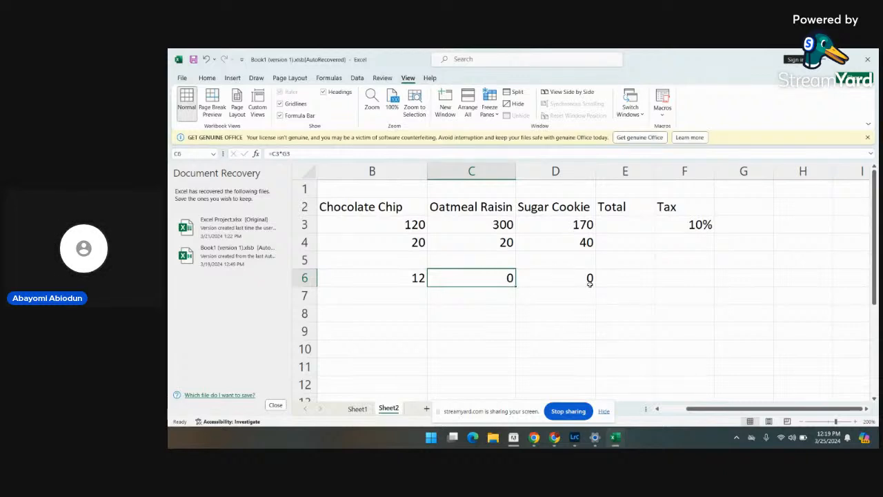
double_click(497, 280)
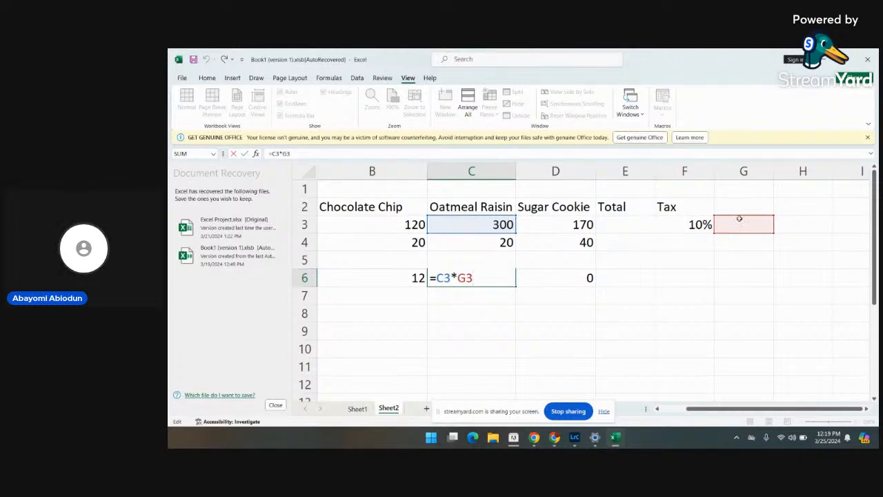
click(570, 277)
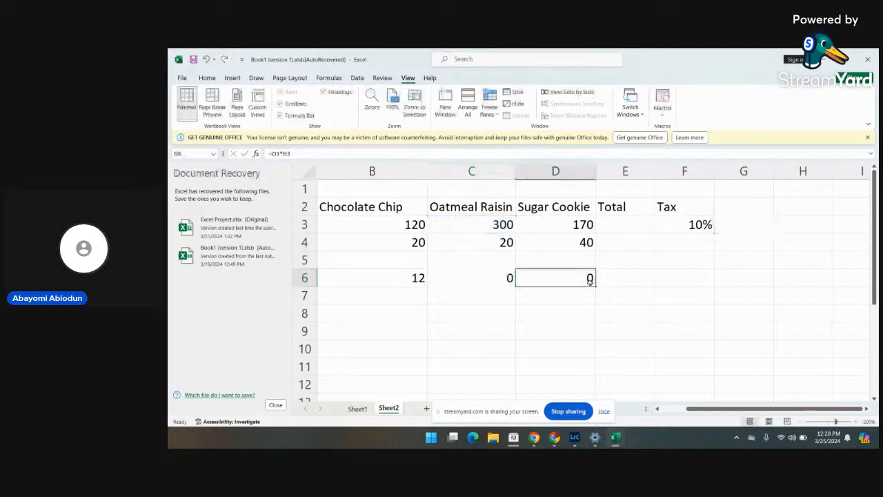
double_click(590, 278)
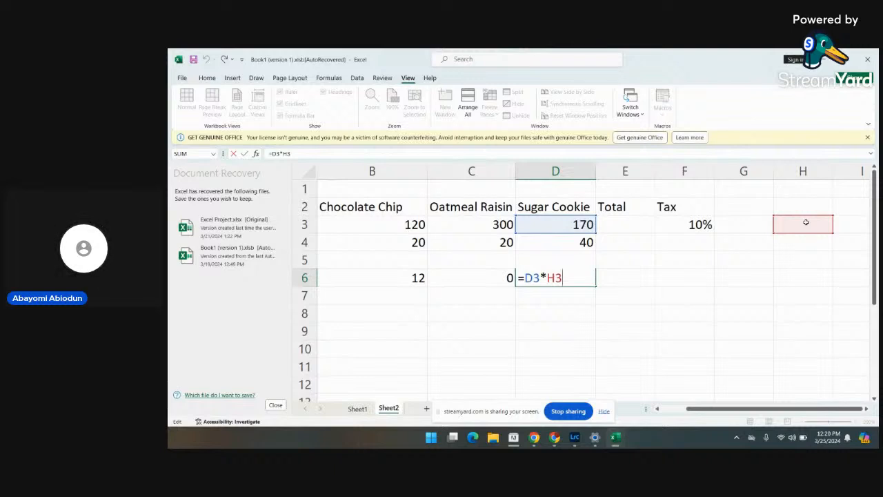
click(409, 284)
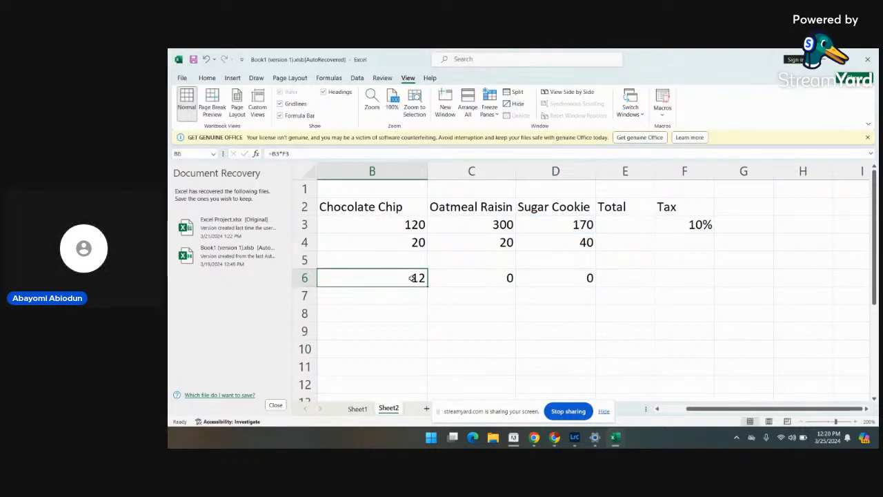
Change the Tax formula in B6 to =B3*$F$3, making the tax rate cell an absolute reference
double_click(411, 279)
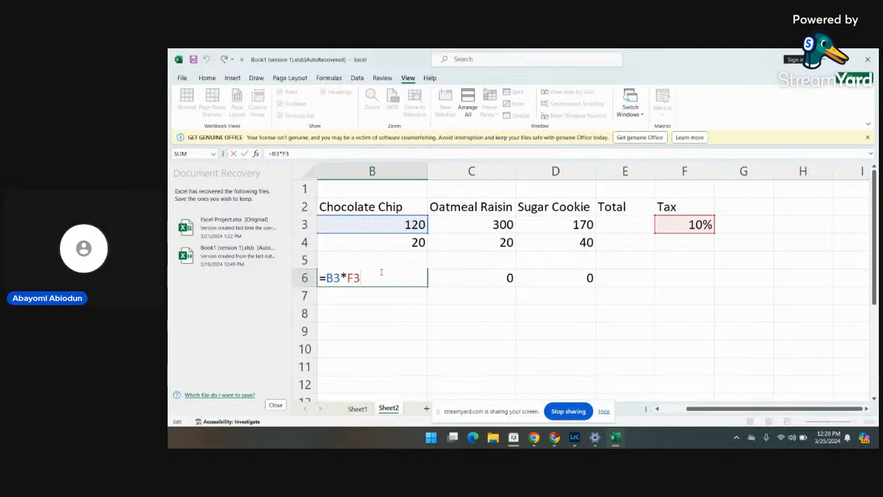
click(657, 409)
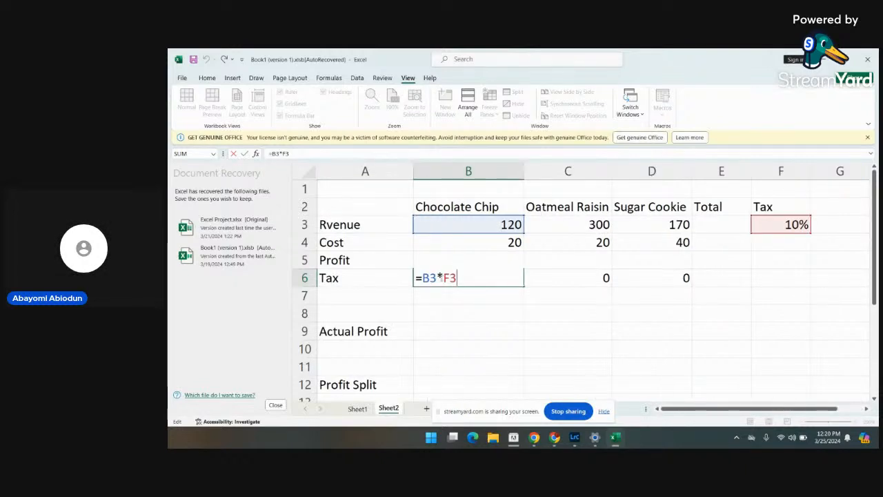
click(443, 278)
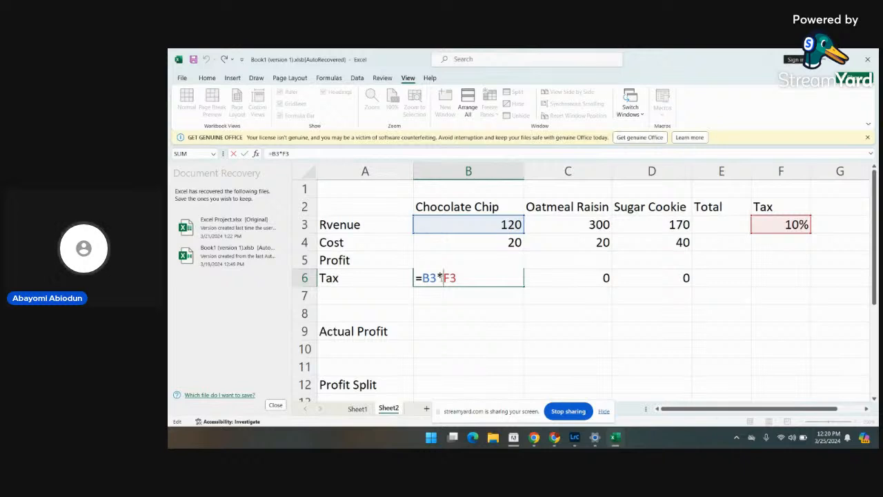
text($F)
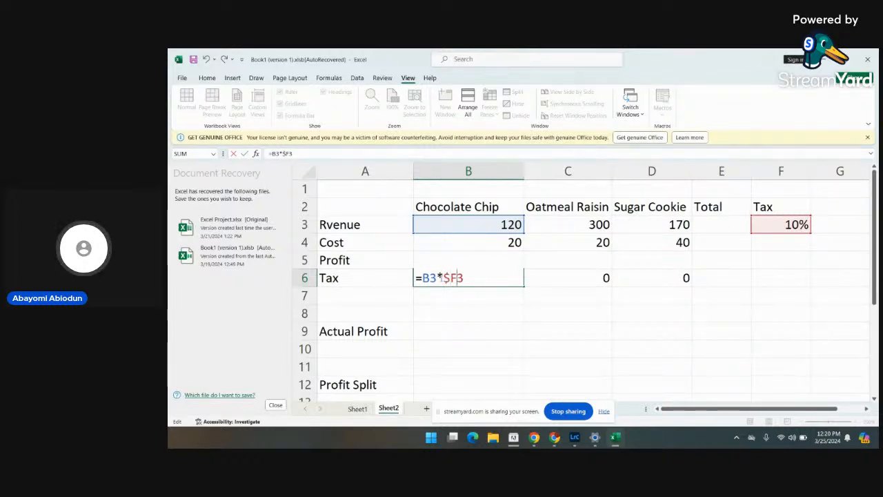
text($)
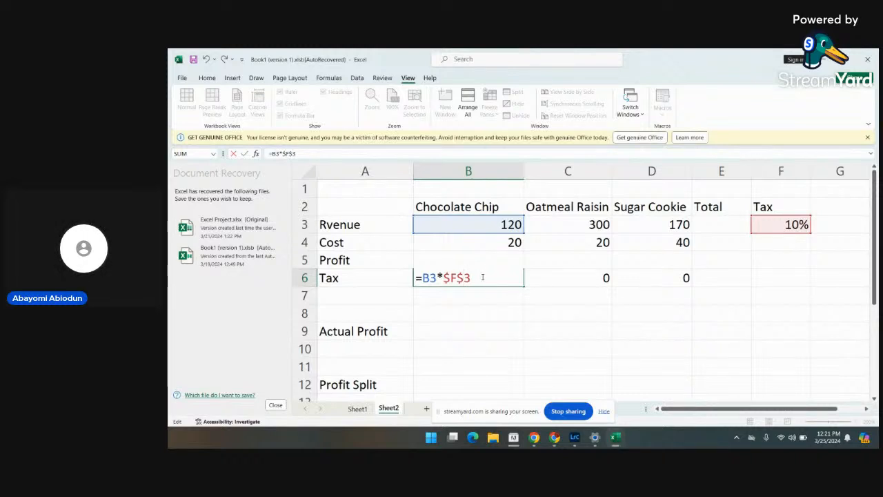
key(Return)
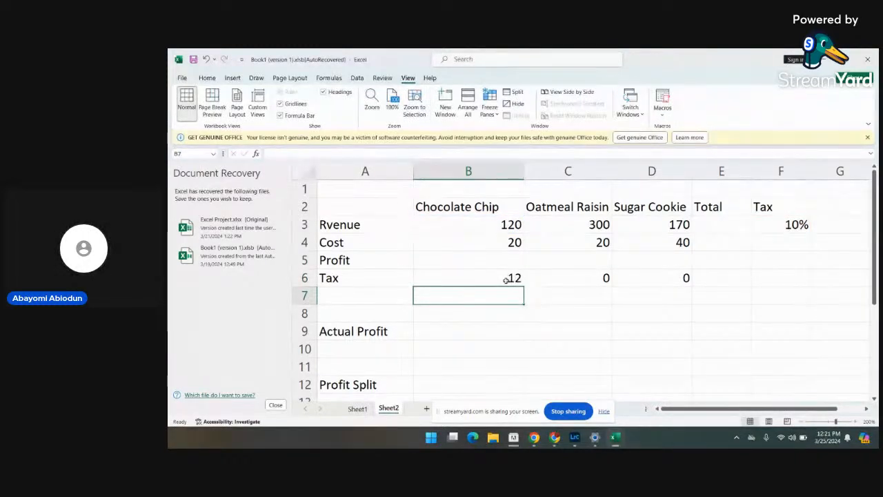
Try to extend the absolute-reference Tax formula from B6 across the Oatmeal Raisin and Sugar Cookie columns
click(507, 280)
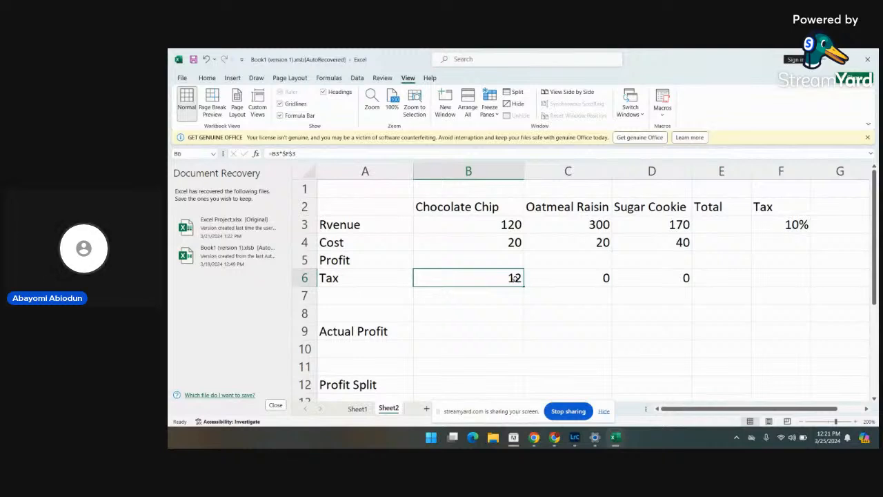
key(shift+Right)
key(shift+Right)
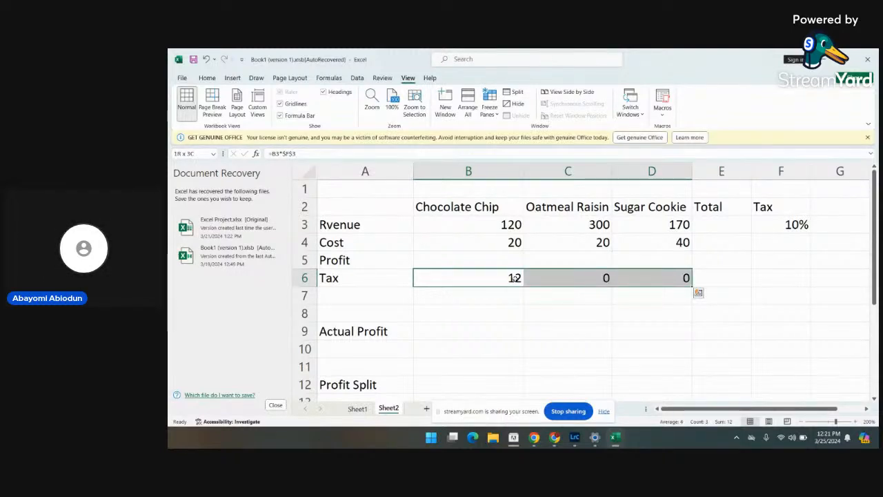
key(Tab)
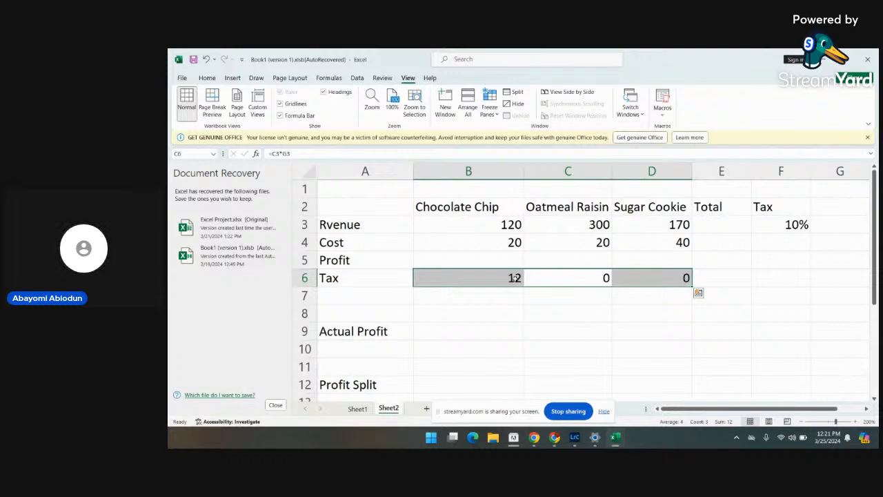
click(515, 298)
double_click(503, 278)
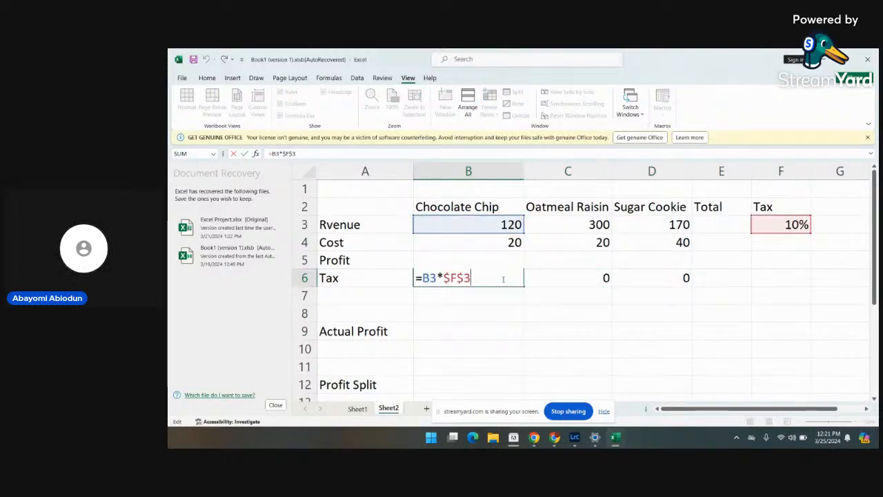
key(Return)
click(520, 278)
drag(522, 285, 527, 287)
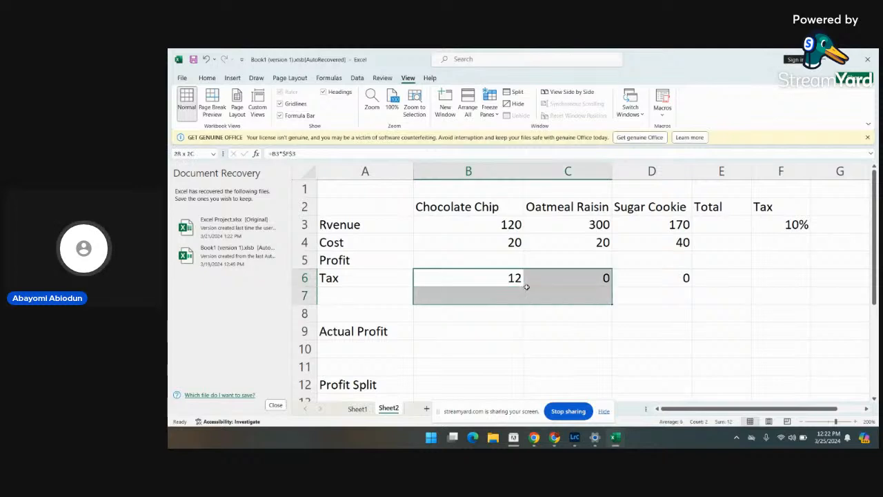
click(515, 278)
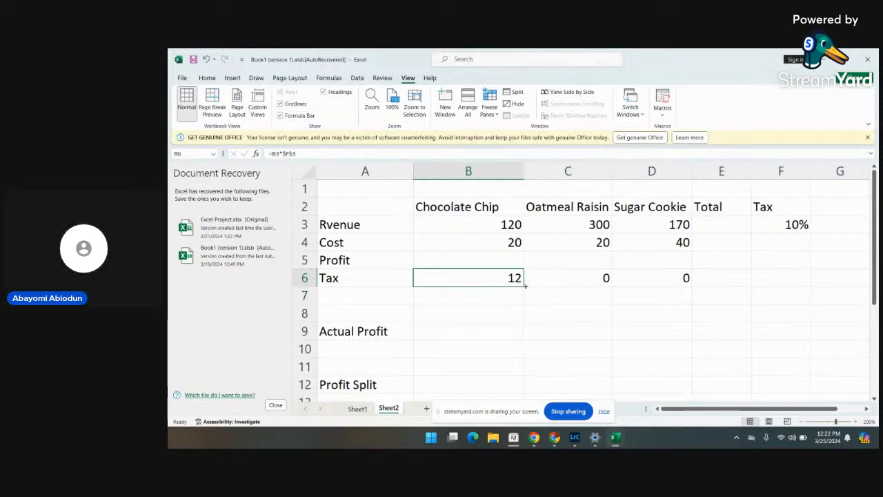
Delete the old Tax formula from the Oatmeal Raisin cell C6
click(597, 278)
double_click(599, 278)
key(BackSpace)
key(BackSpace)
key(BackSpace)
key(BackSpace)
key(BackSpace)
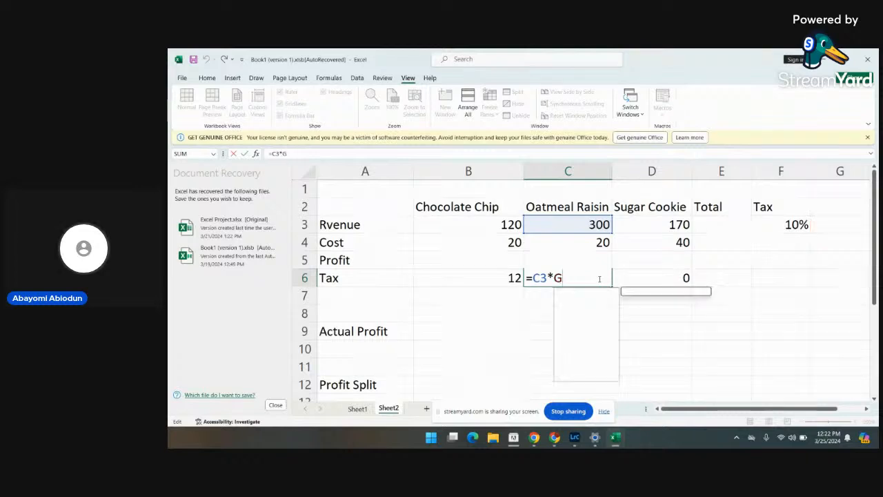
key(BackSpace)
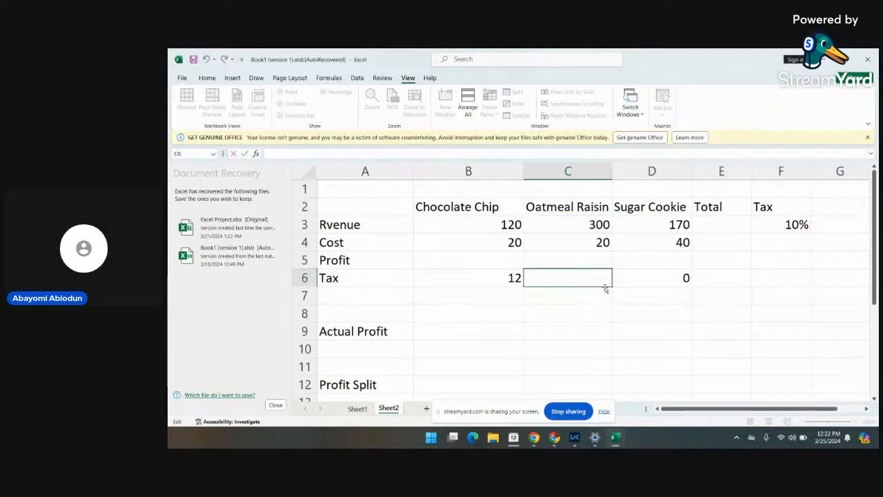
Delete the old Tax formula from the Sugar Cookie cell D6
click(674, 277)
double_click(673, 277)
key(BackSpace)
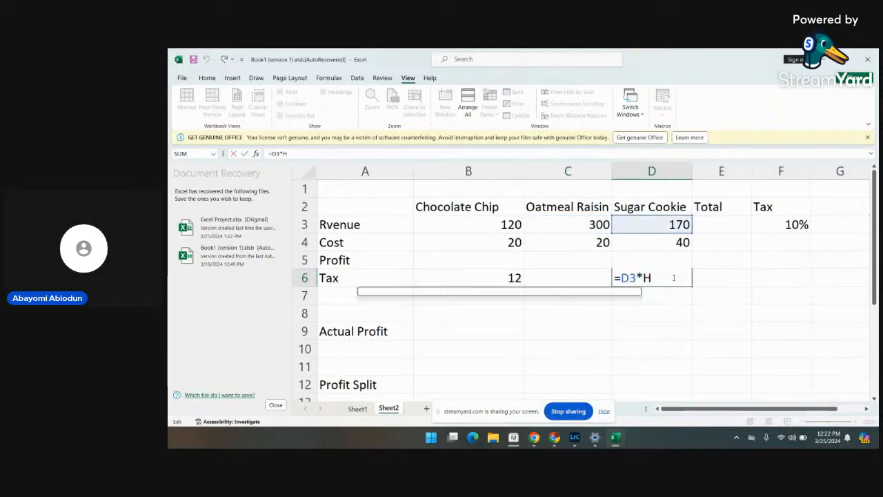
key(BackSpace)
key(BackSpace)
key(BackSpace)
key(BackSpace)
key(BackSpace)
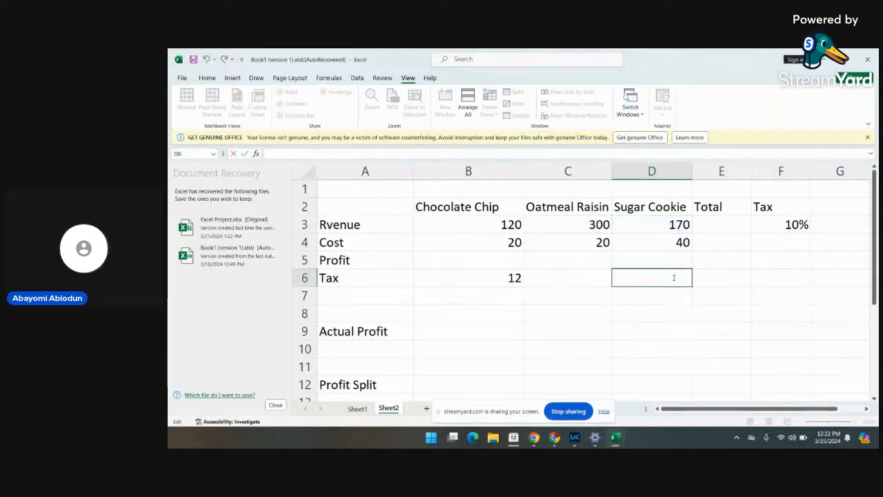
Try to fill the Tax formula from B6 into the empty cells C6 and D6
click(510, 277)
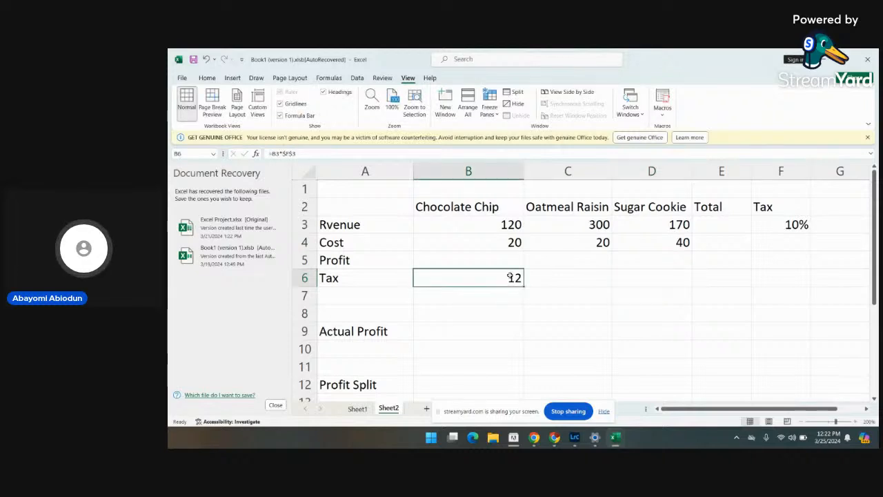
double_click(511, 277)
key(Return)
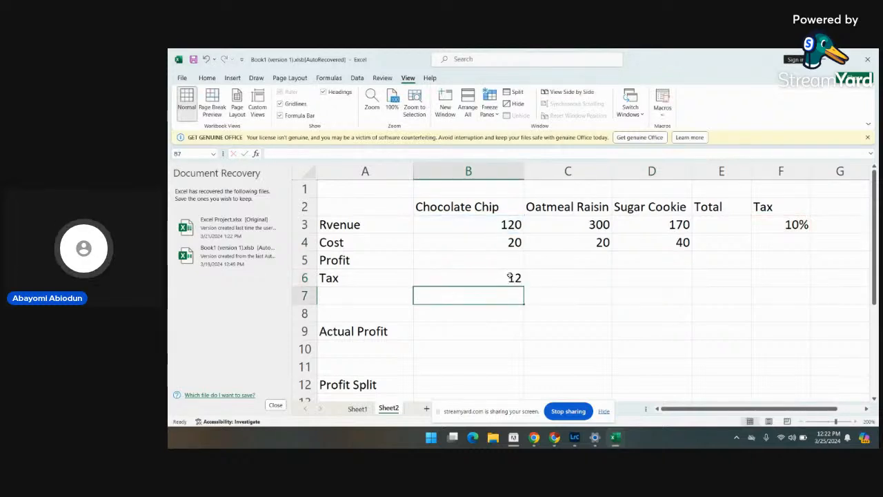
click(514, 277)
key(shift+Right)
key(shift+Right)
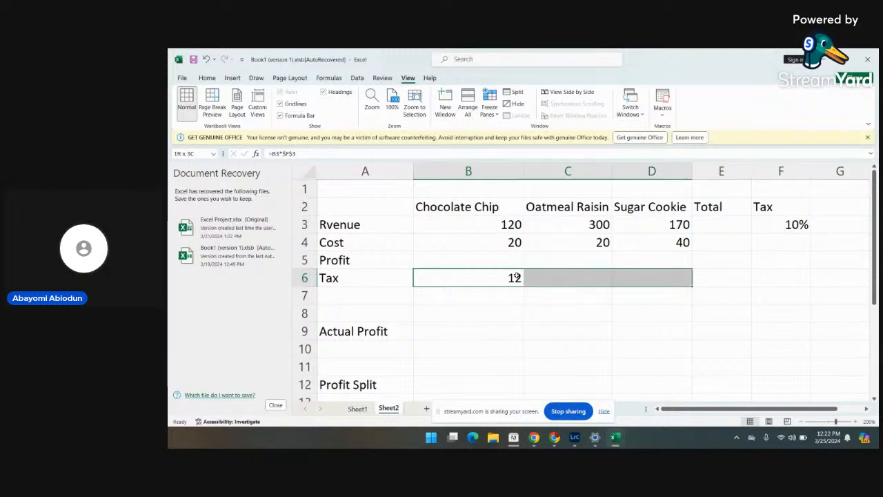
key(Tab)
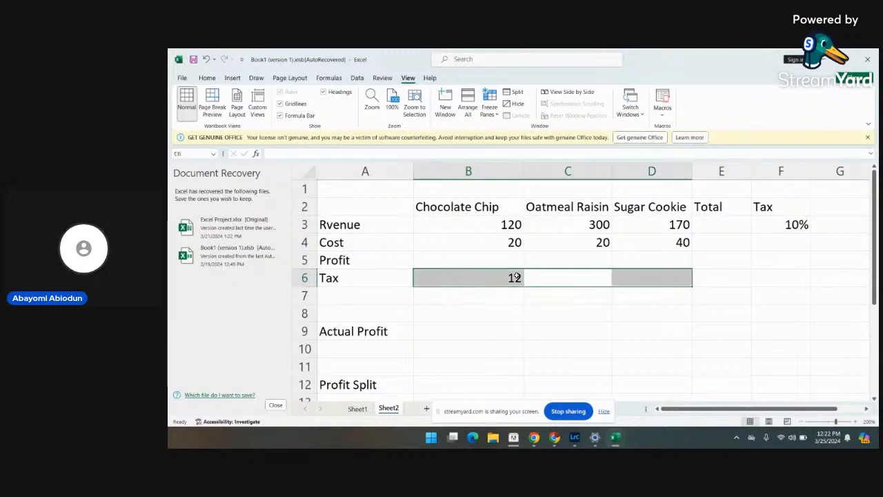
click(699, 291)
double_click(514, 279)
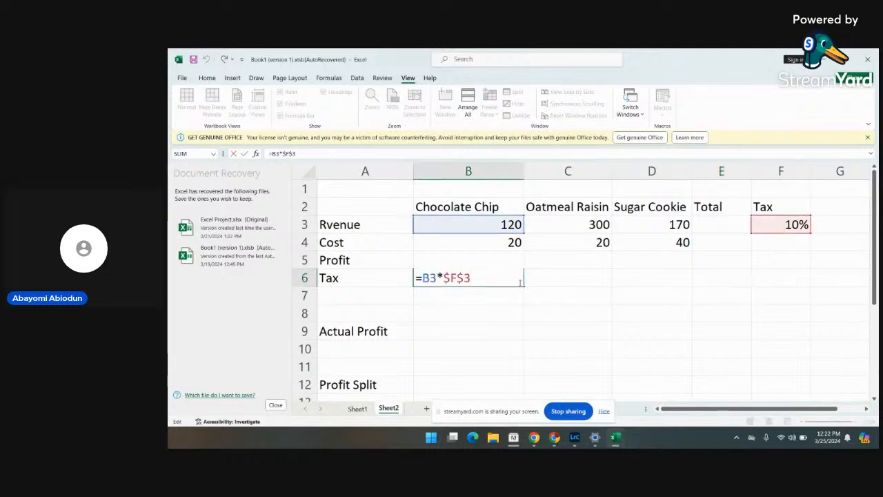
key(Return)
Fill the Tax formula =B3*$F$3 from B6 across to the Oatmeal Raisin and Sugar Cookie columns, through D6
click(516, 278)
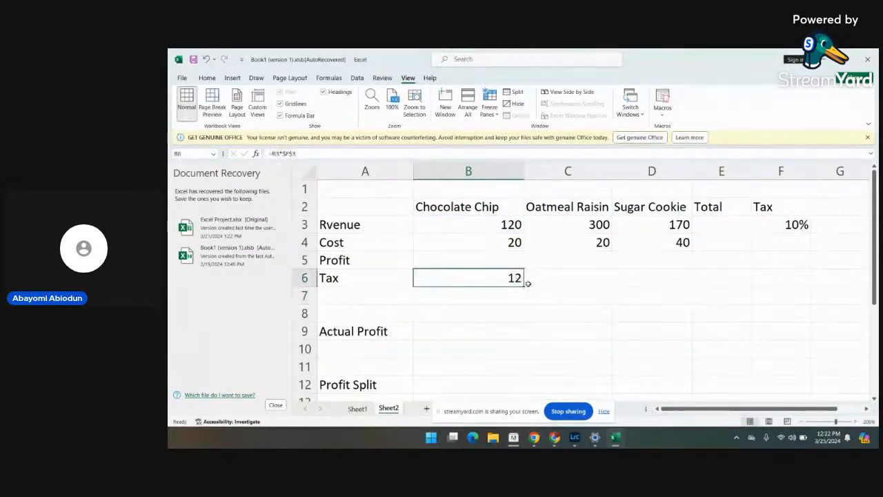
drag(522, 285, 631, 291)
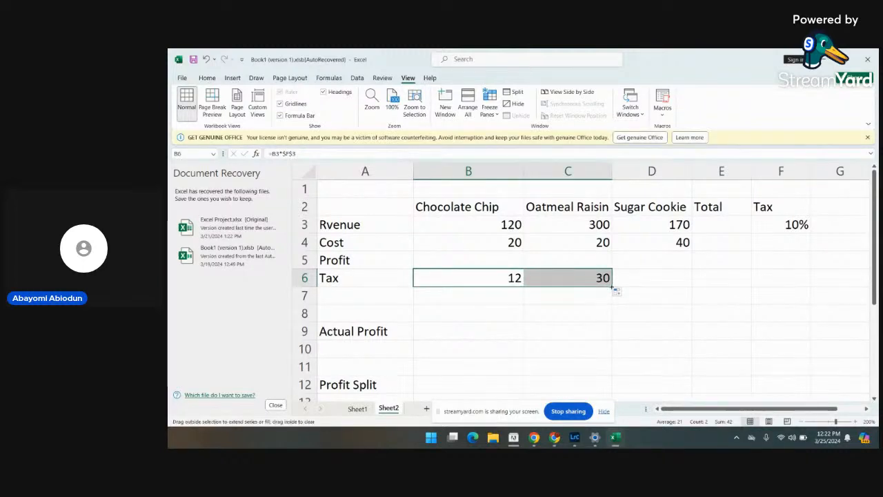
drag(613, 290, 667, 286)
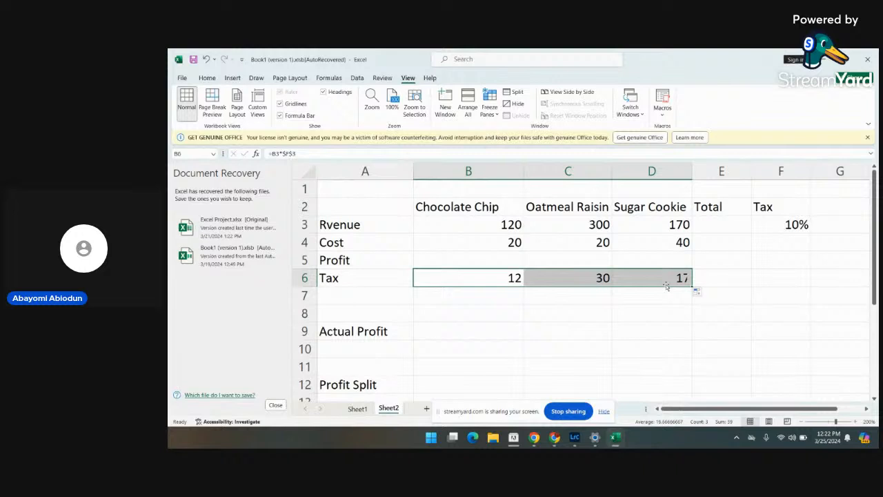
click(719, 279)
click(591, 298)
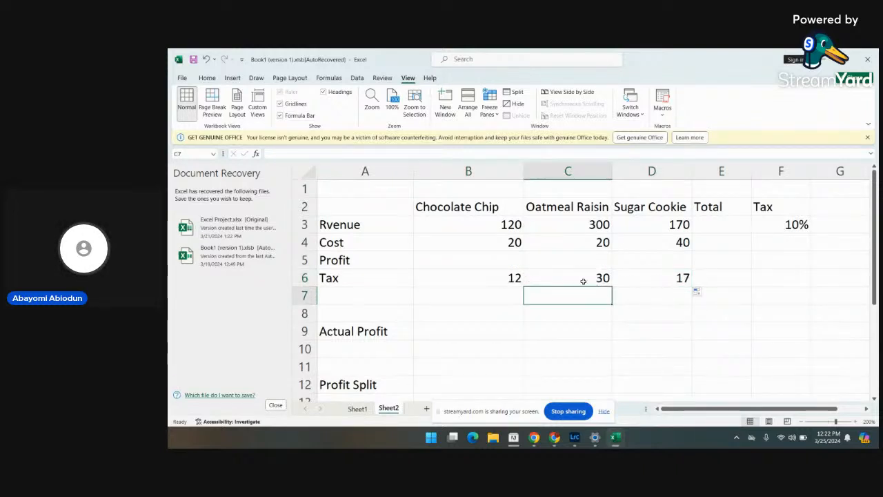
Examine the Tax formulas in B6, C6 and D6 to compare their relative revenue references with the absolute tax rate reference
double_click(501, 278)
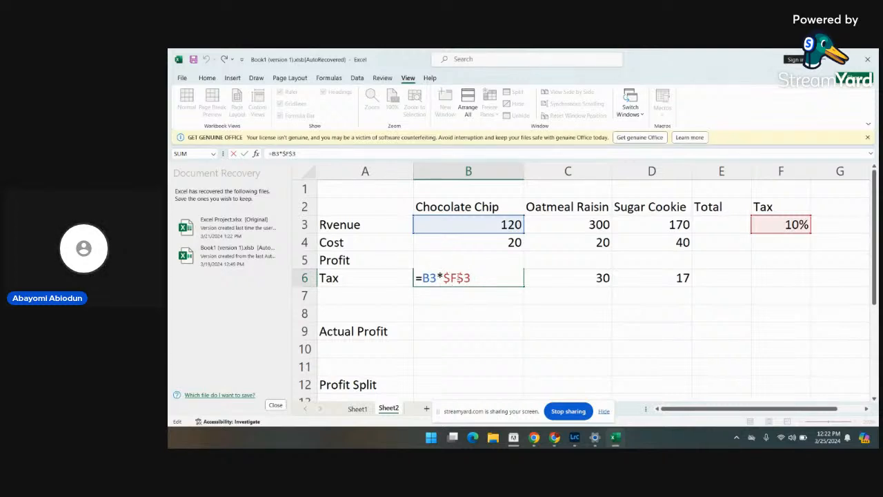
double_click(562, 285)
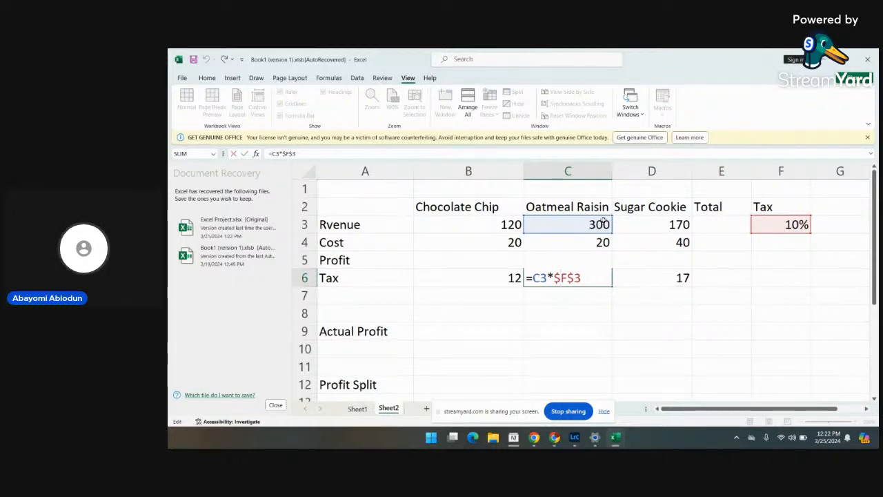
double_click(667, 278)
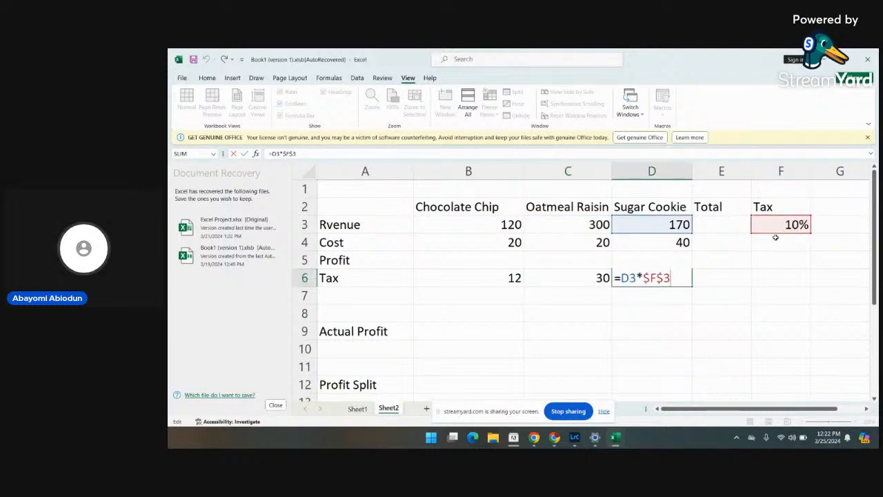
double_click(507, 277)
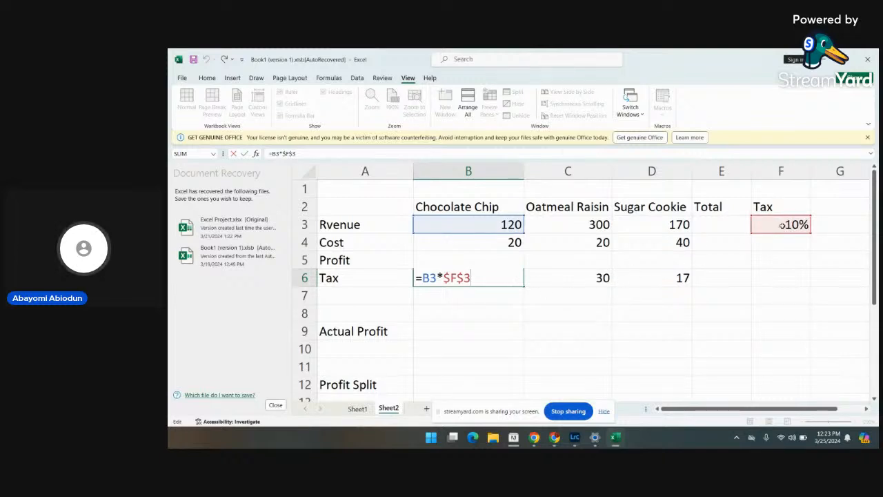
double_click(591, 281)
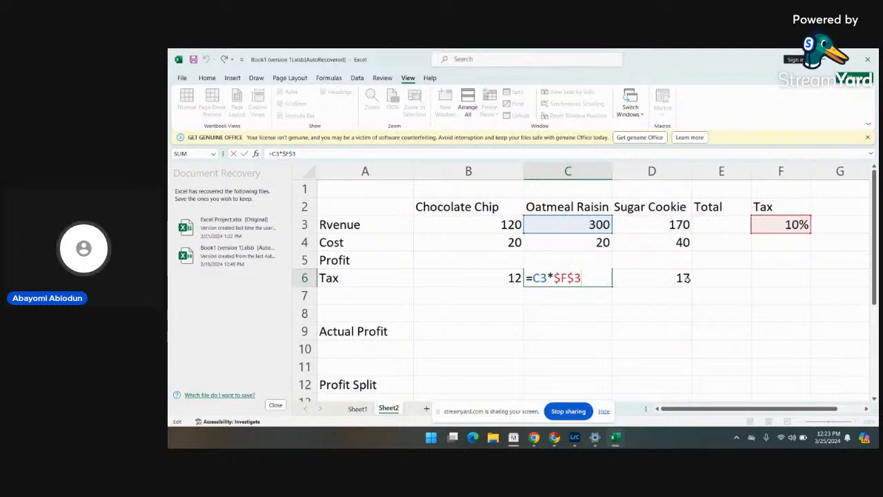
double_click(683, 278)
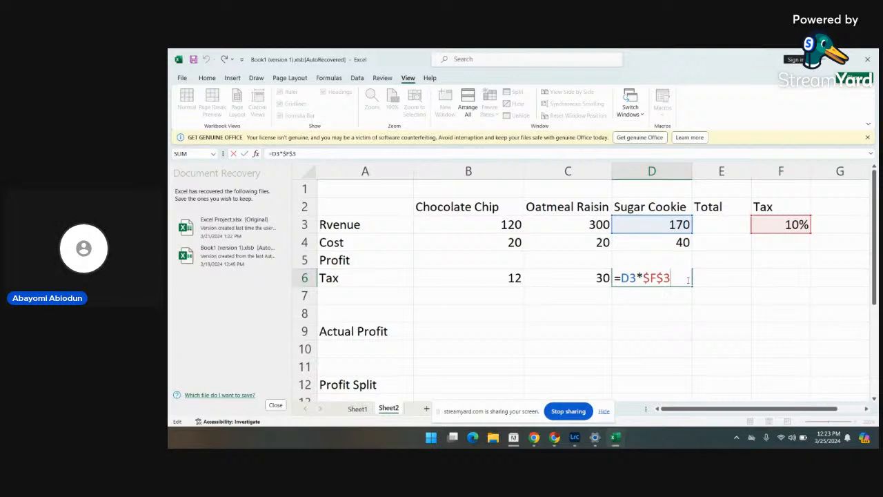
Open the Chocolate Chip Profit cell B5 for entering a formula
click(504, 260)
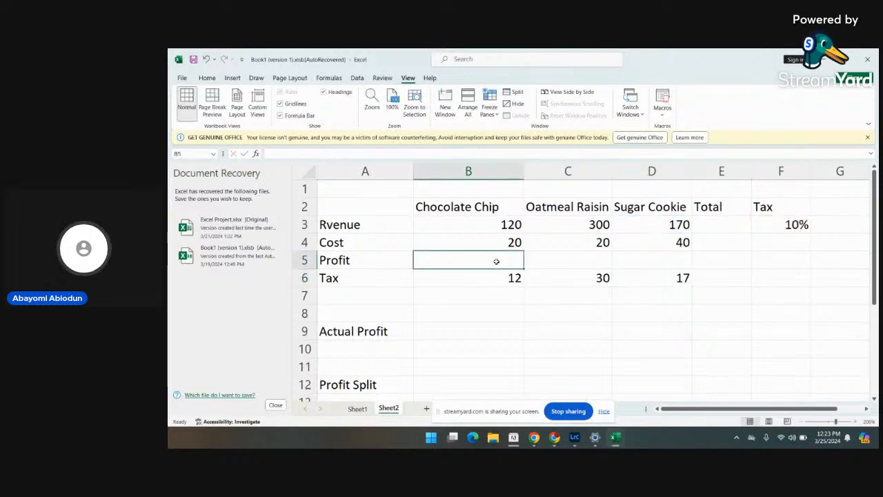
double_click(504, 259)
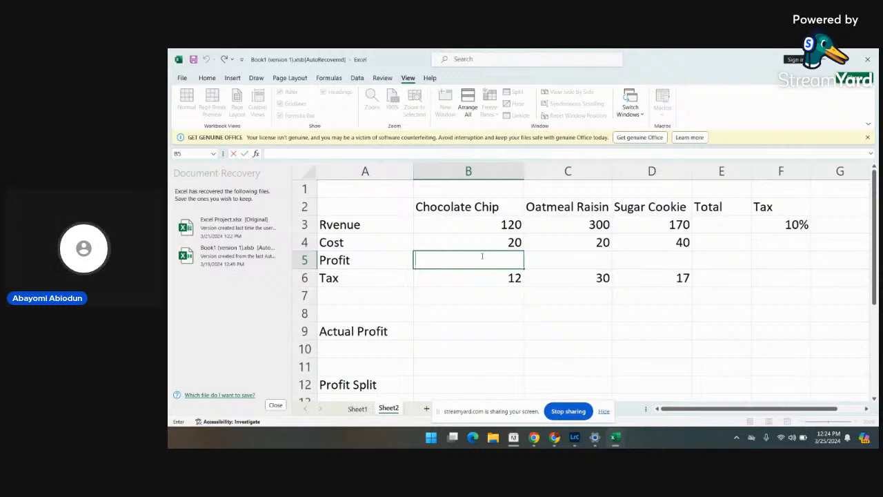
Enter the formula =B3-B4 in cell B5 to calculate the Chocolate Chip profit from revenue and cost
text(=)
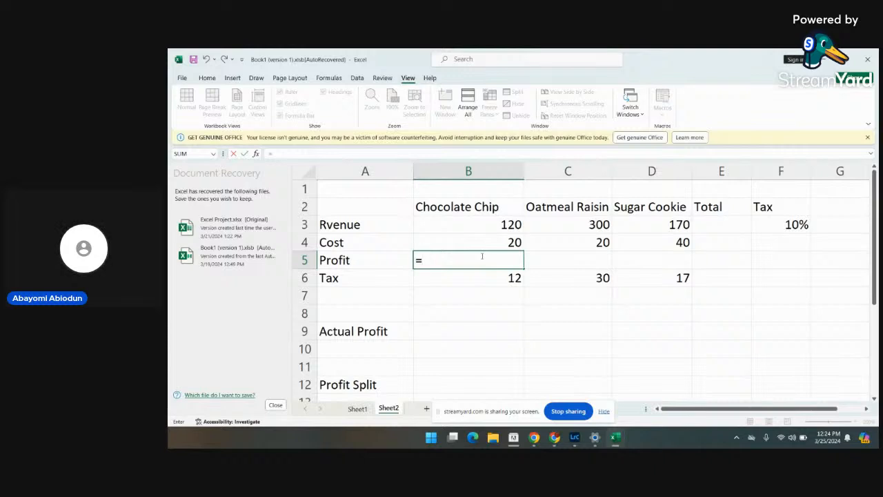
text(b3)
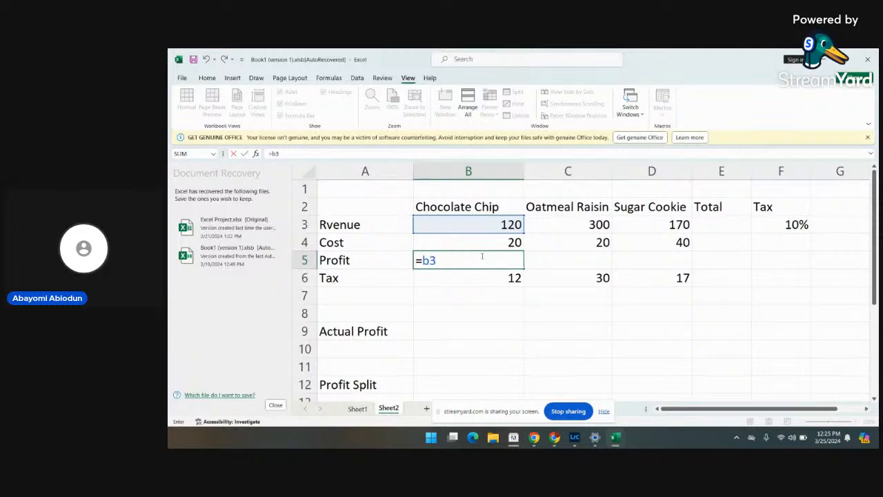
text(-)
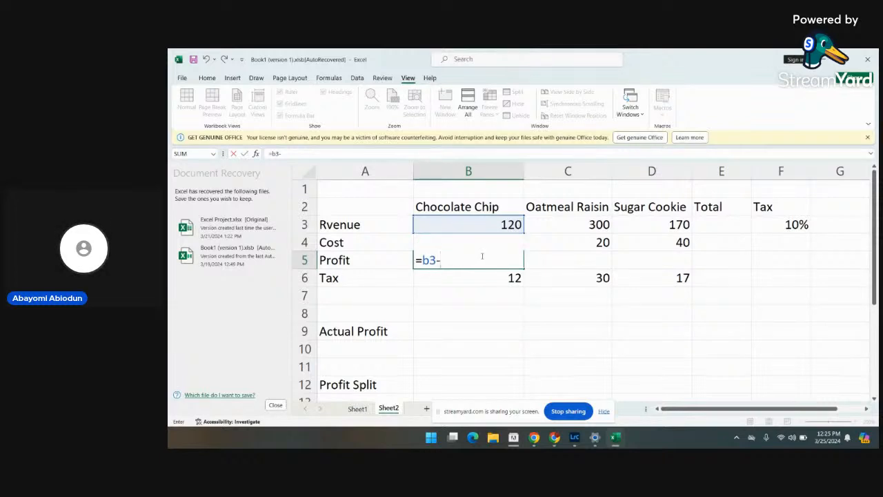
key(BackSpace)
text(b2)
key(BackSpace)
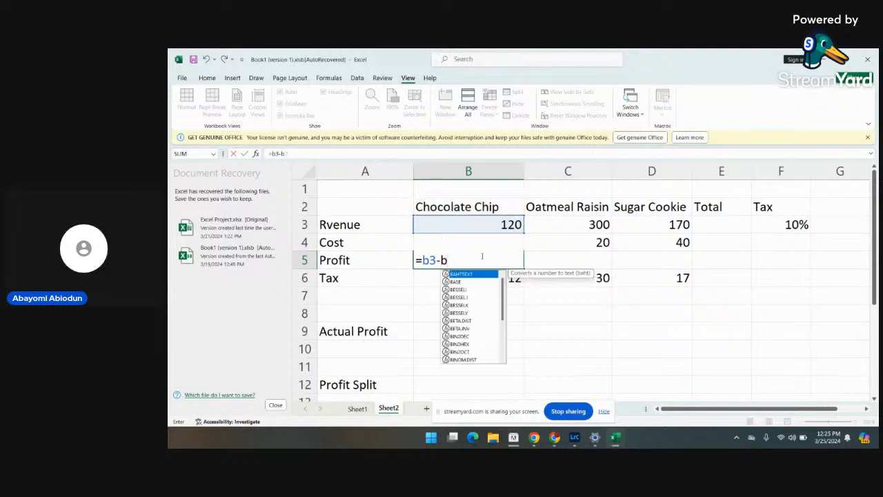
text(4)
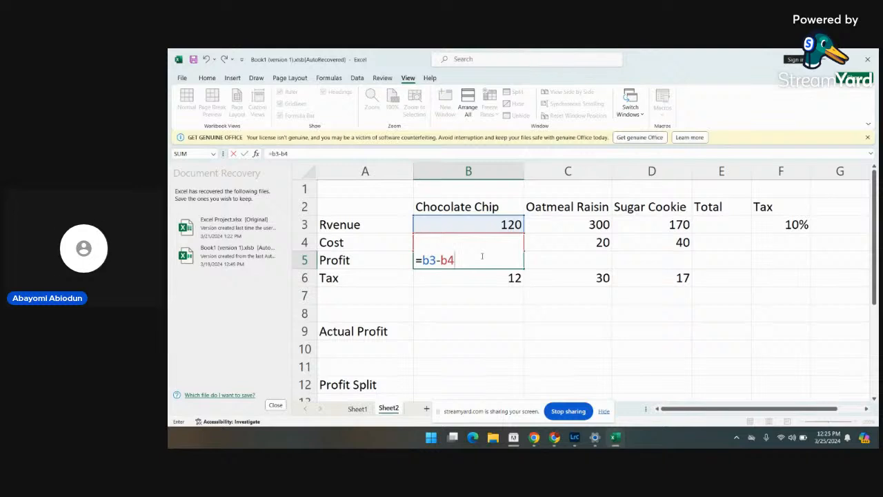
key(Return)
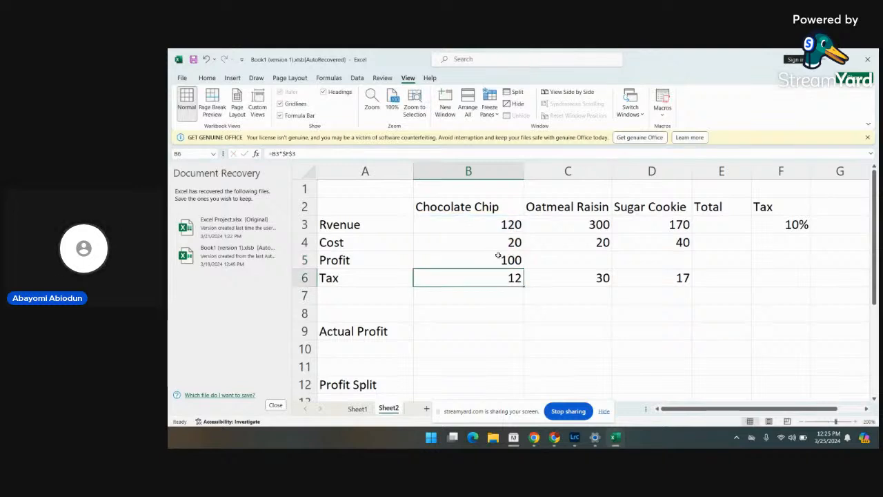
click(507, 264)
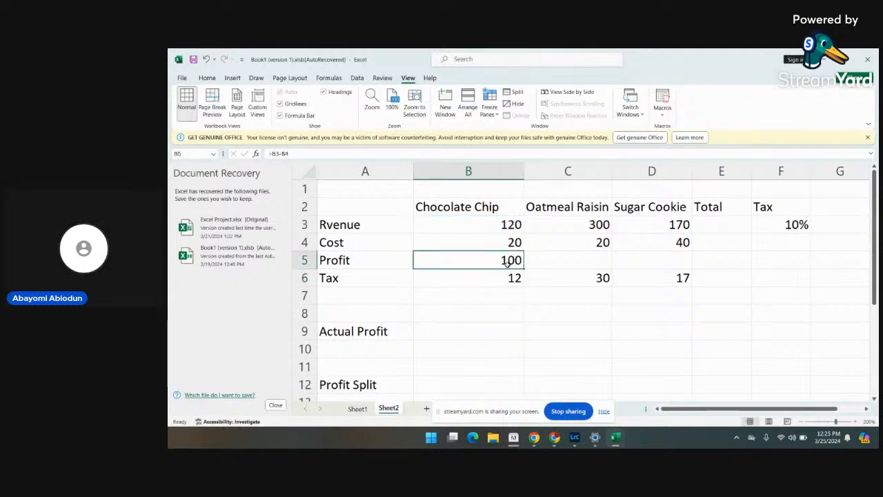
Change the Chocolate Chip cost in B4 to 100
double_click(514, 242)
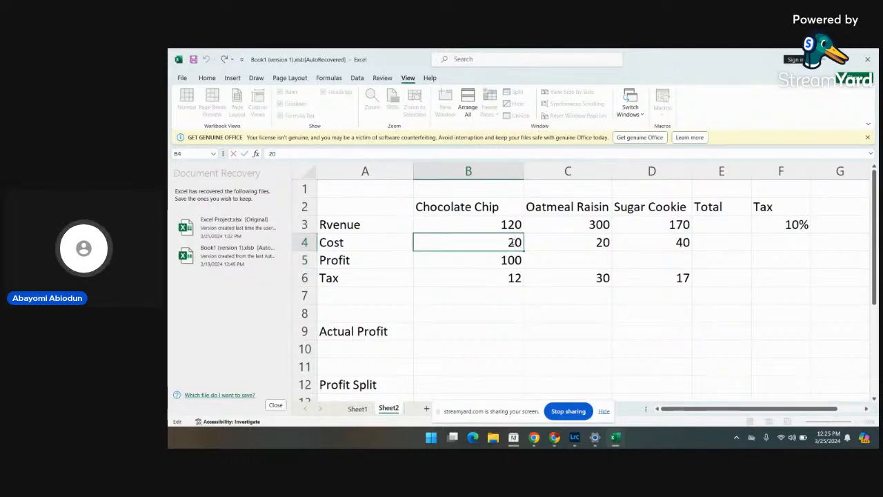
key(BackSpace)
text(1)
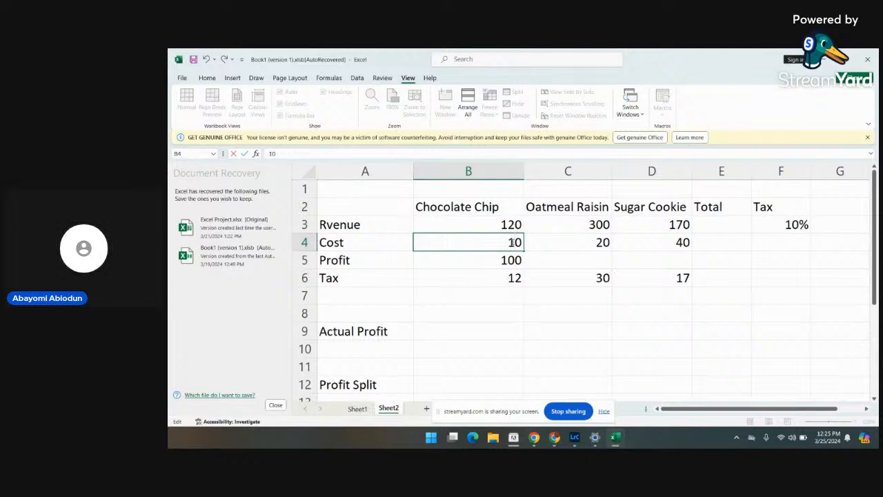
text(0)
key(Return)
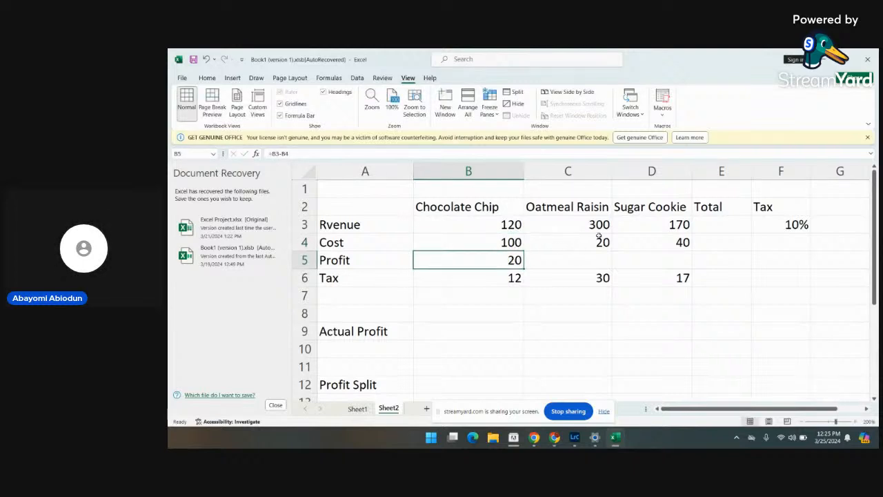
Change the Oatmeal Raisin cost in C4 to 150
double_click(598, 240)
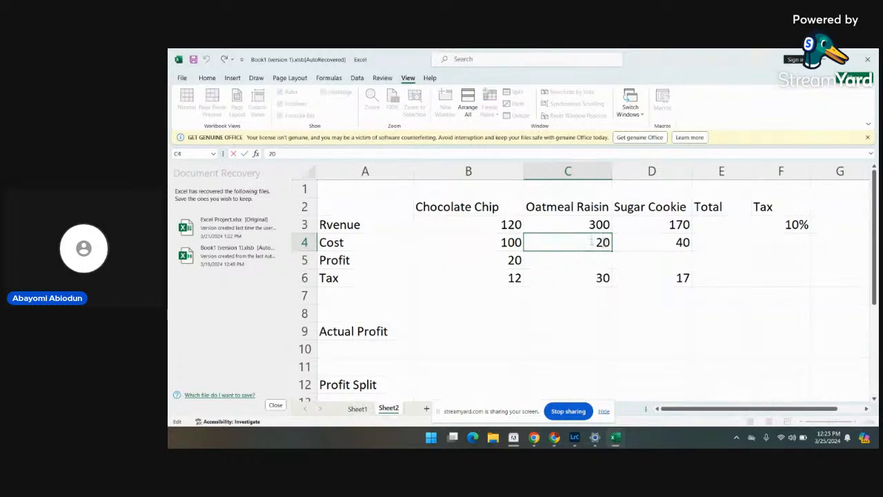
key(BackSpace)
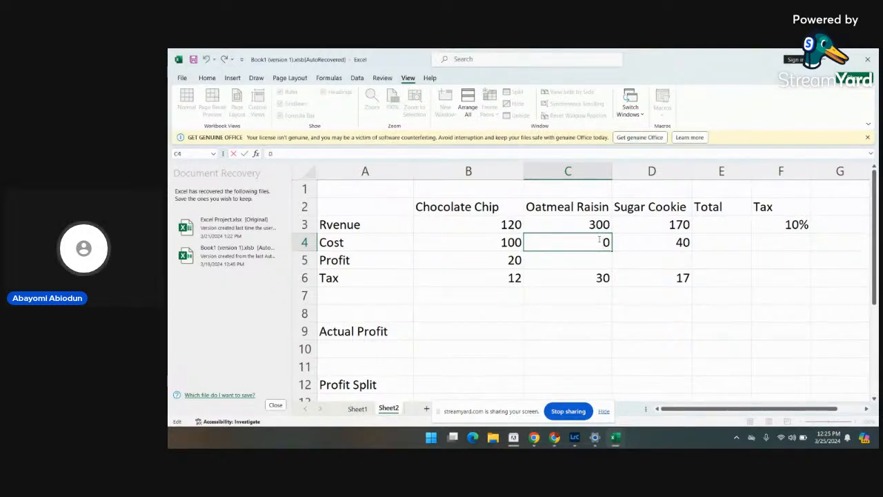
text(15)
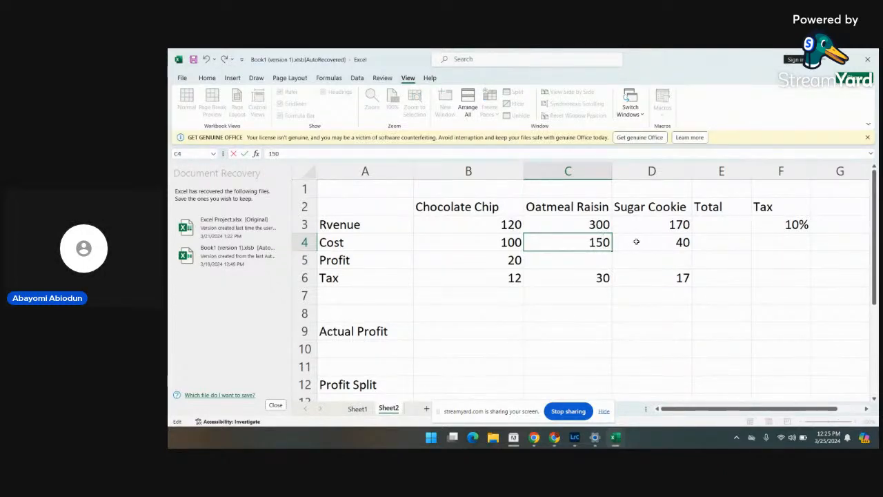
click(593, 262)
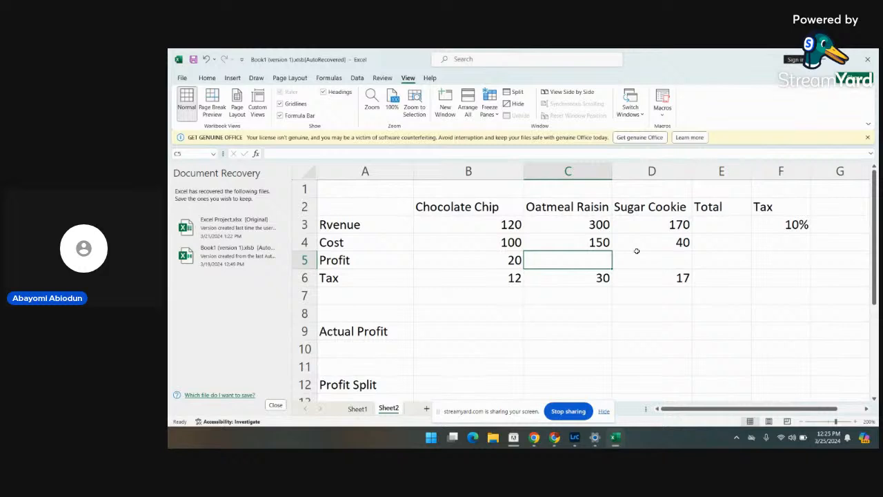
Change the Sugar Cookie cost in D4 to 100
double_click(683, 242)
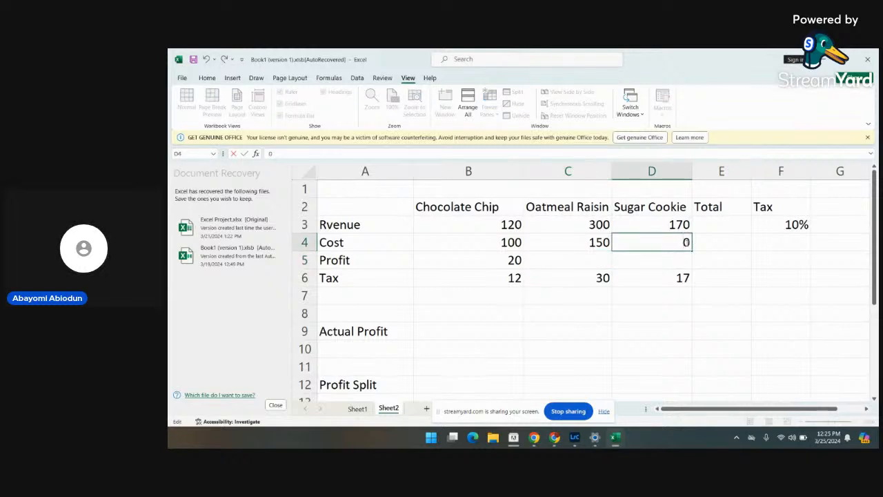
text(100)
key(Delete)
click(499, 260)
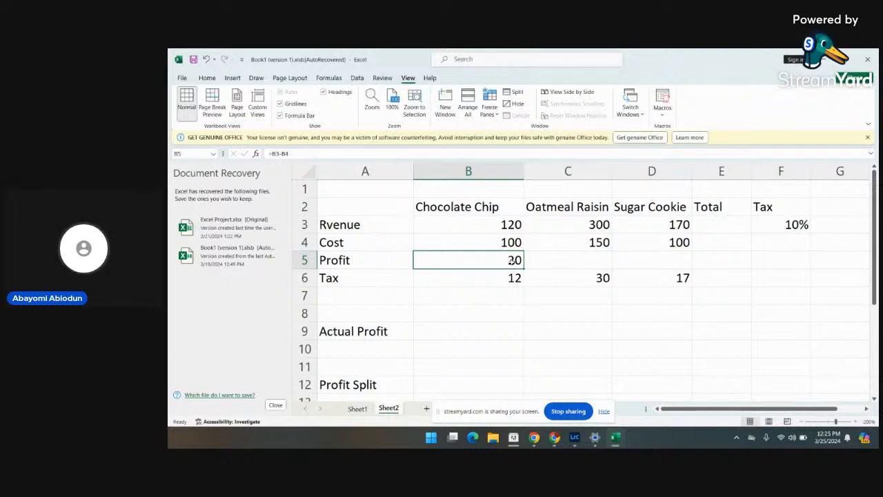
Try to extend the Chocolate Chip profit formula across the Profit row to the Sugar Cookie column
double_click(511, 260)
key(Return)
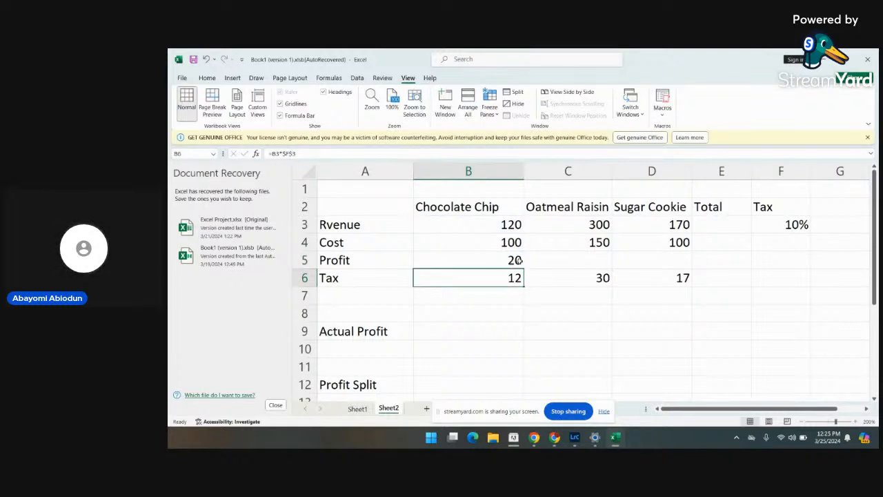
click(516, 262)
drag(525, 269, 652, 264)
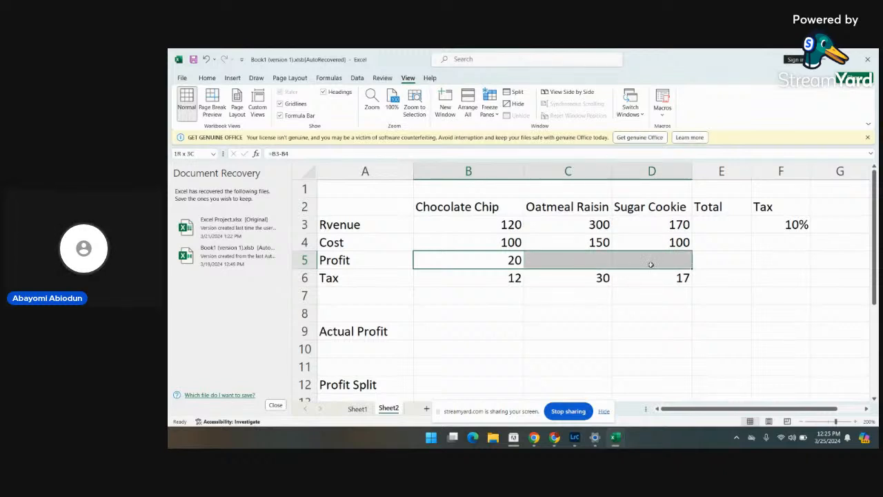
key(Return)
click(721, 263)
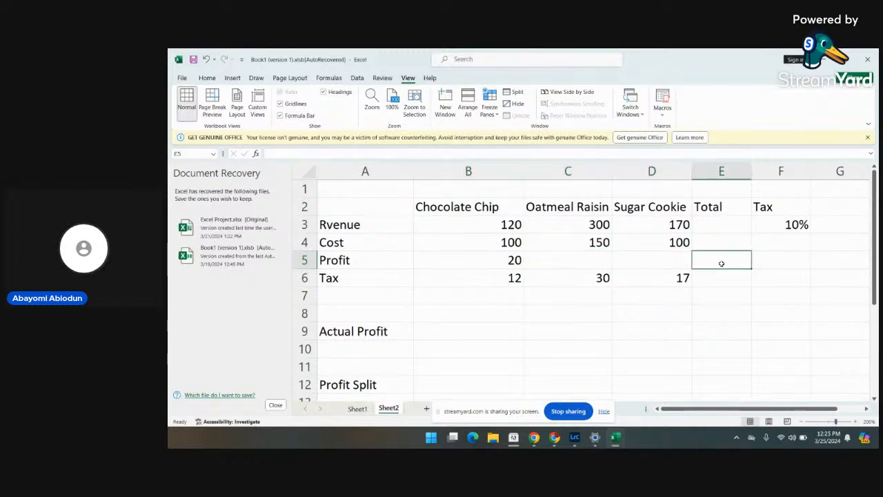
Fill the profit formula from B5 across C5:D5 for Oatmeal Raisin and Sugar Cookie
click(519, 257)
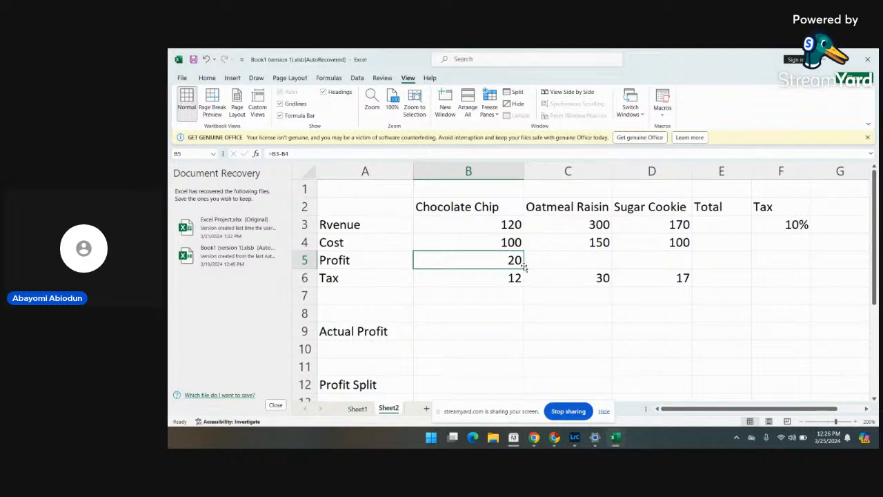
drag(525, 268, 692, 271)
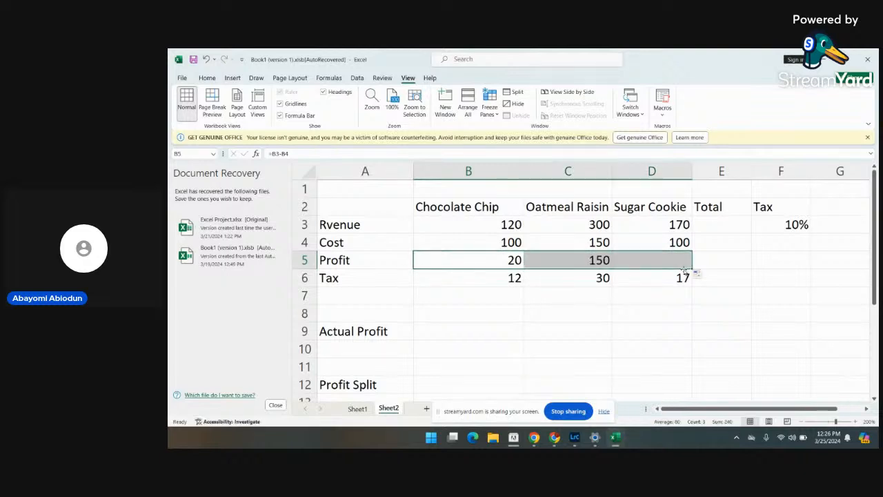
click(743, 266)
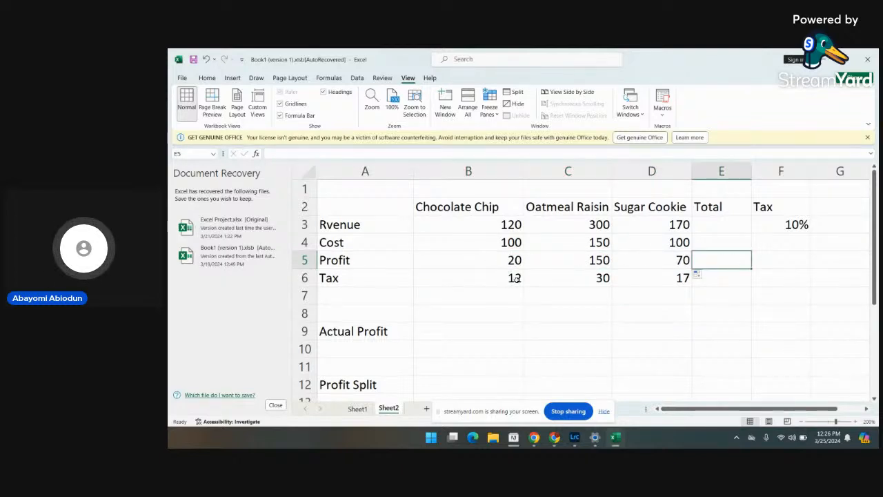
Edit the Chocolate Chip tax formula in B6 to =B5*$F$3 so tax is based on profit
click(516, 278)
double_click(516, 279)
drag(443, 278, 472, 279)
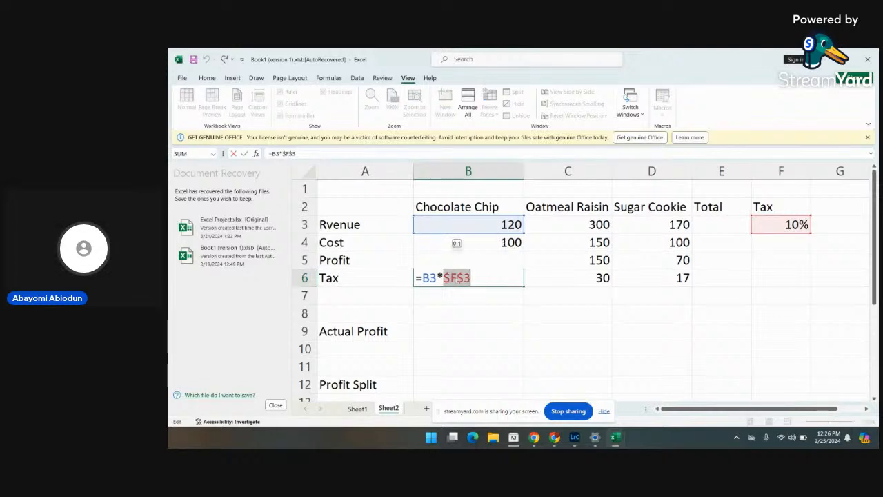
click(436, 277)
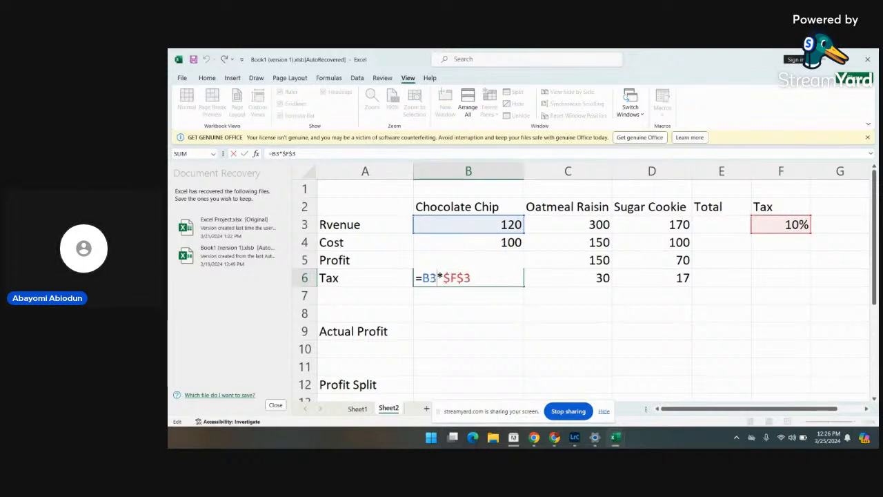
key(BackSpace)
text(4)
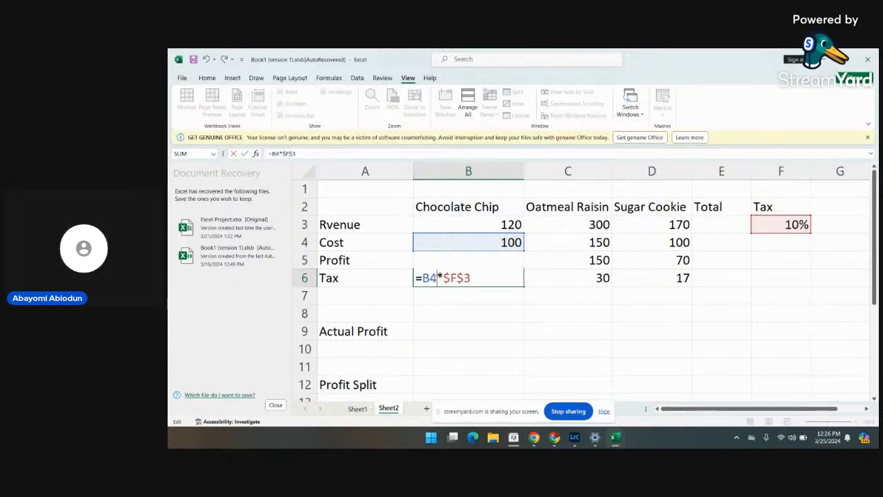
key(BackSpace)
text(5)
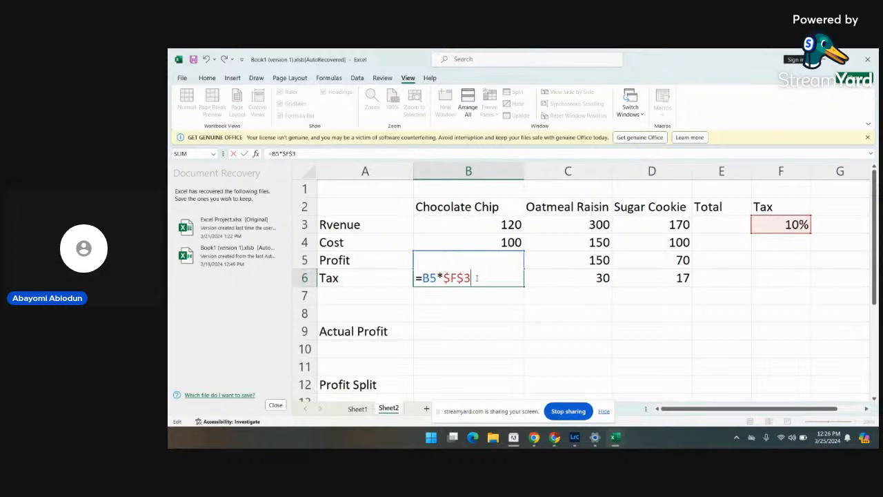
key(Return)
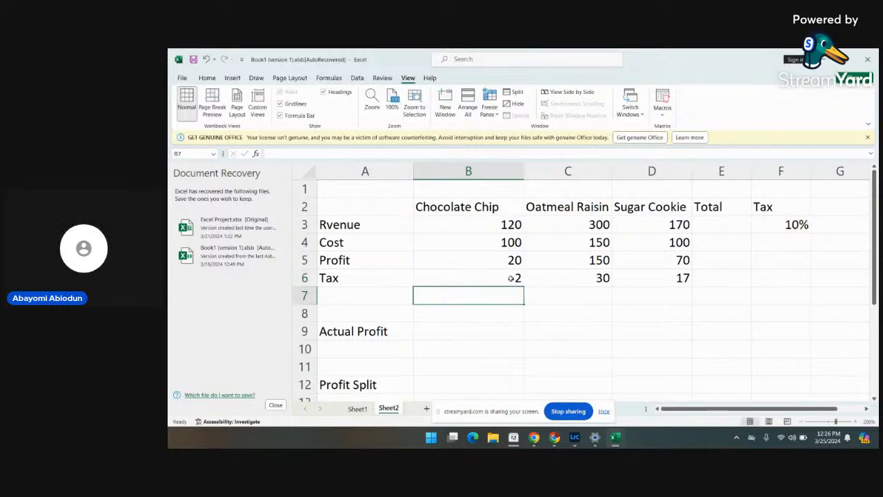
Fill the tax formula from B6 across C6:D6 and check the cell references in the Tax row formulas
click(490, 278)
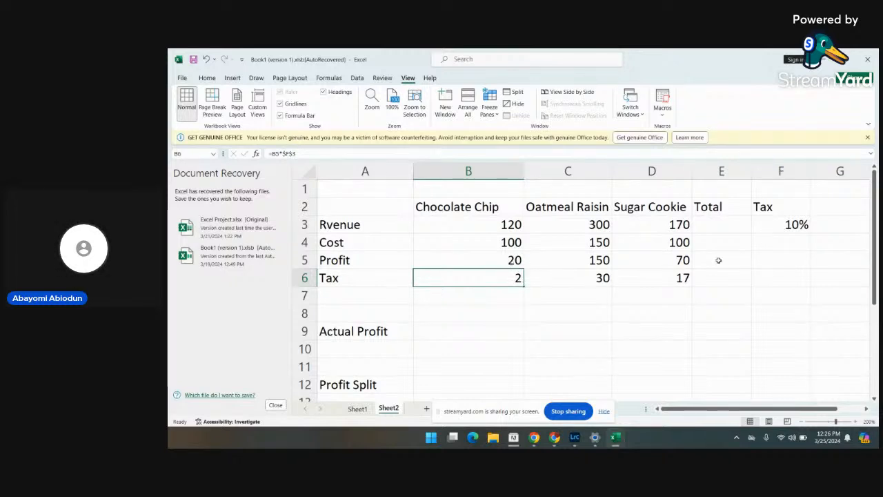
double_click(511, 278)
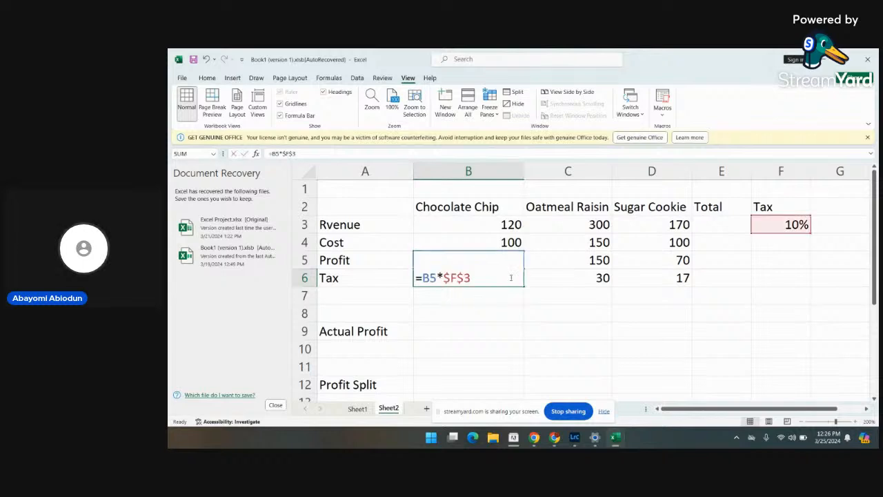
key(Return)
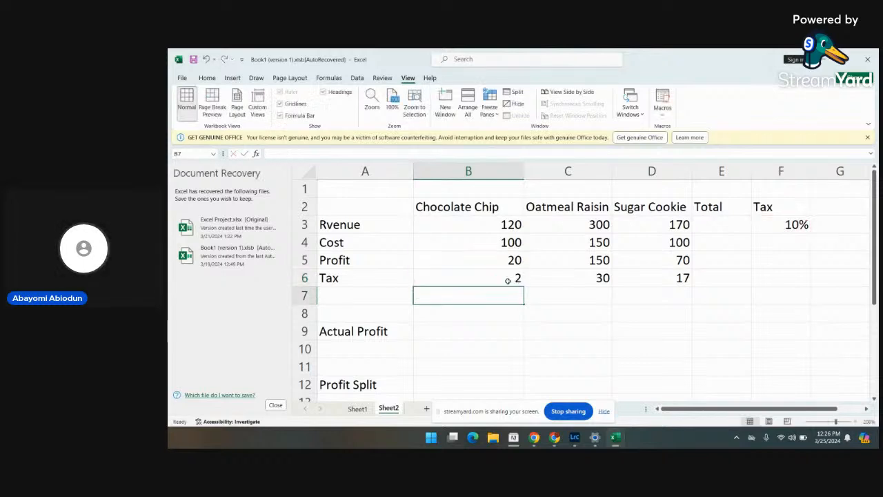
click(514, 276)
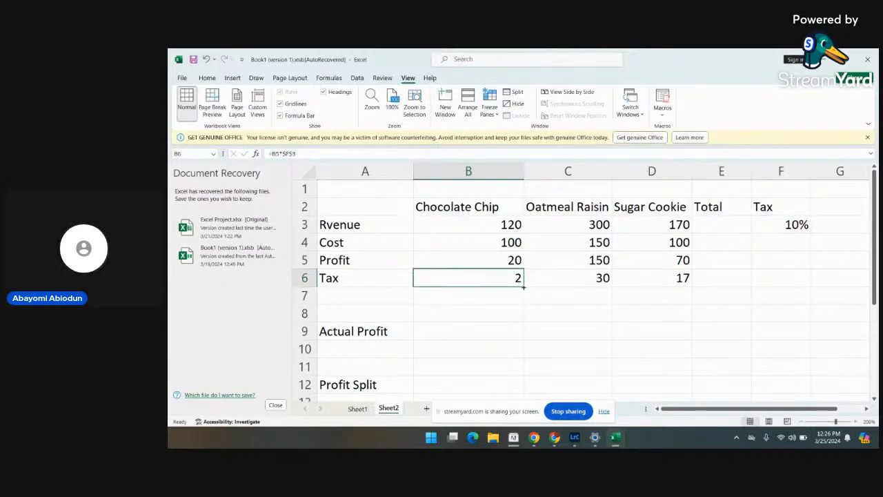
drag(524, 286, 714, 283)
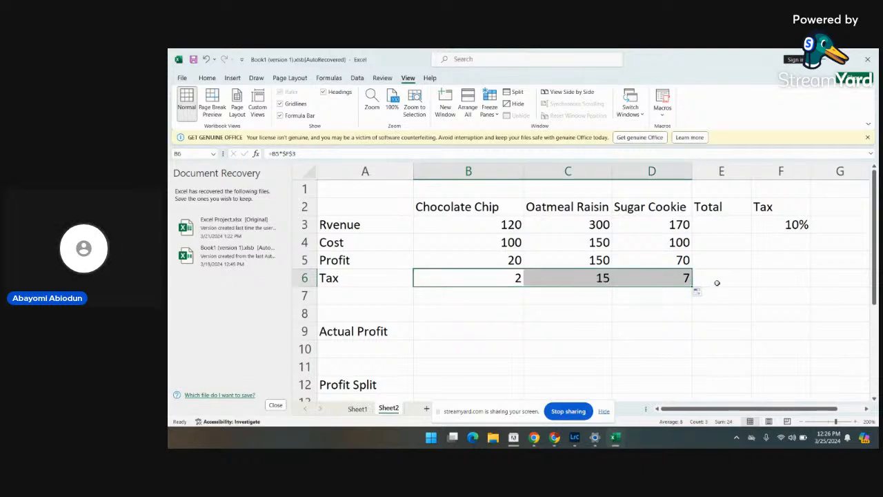
click(714, 283)
double_click(513, 280)
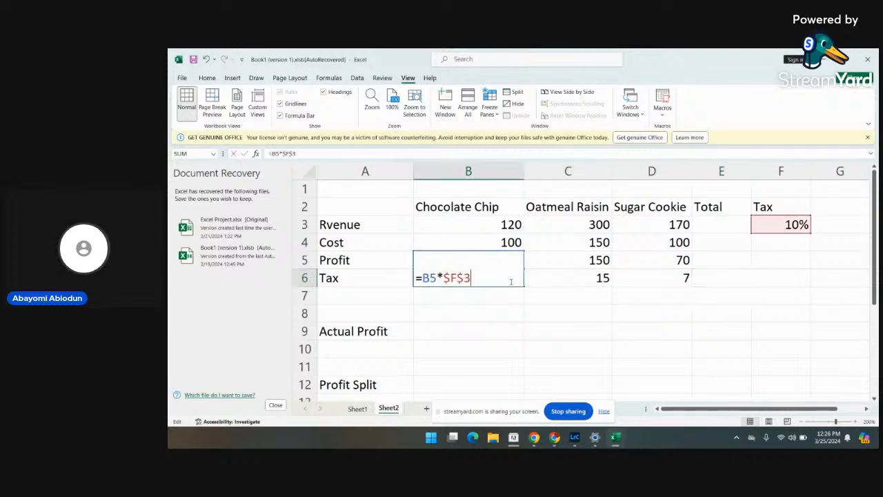
double_click(583, 283)
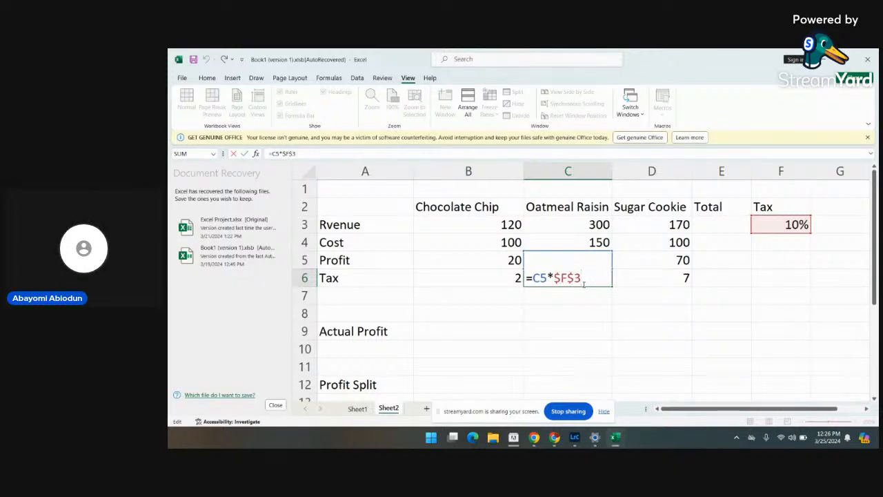
click(641, 280)
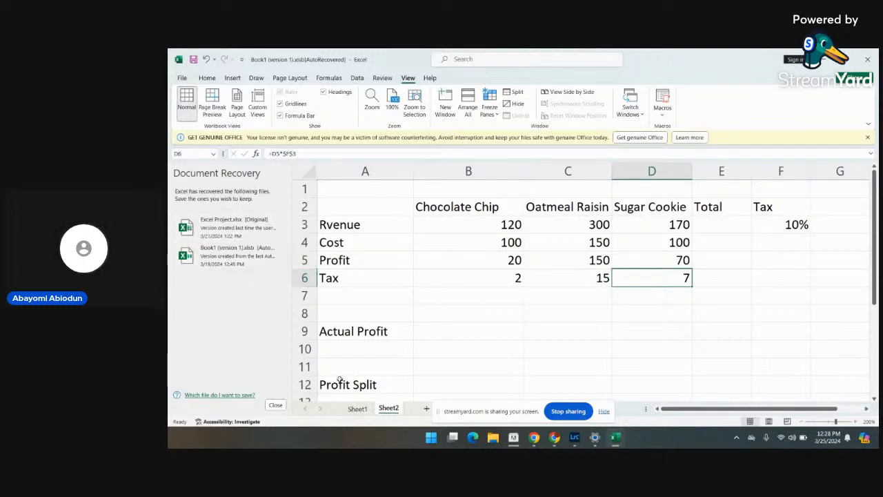
Open the recovered Excel Project.xlsx workbook and look over its table of regions, store IDs, products and quantities
click(358, 409)
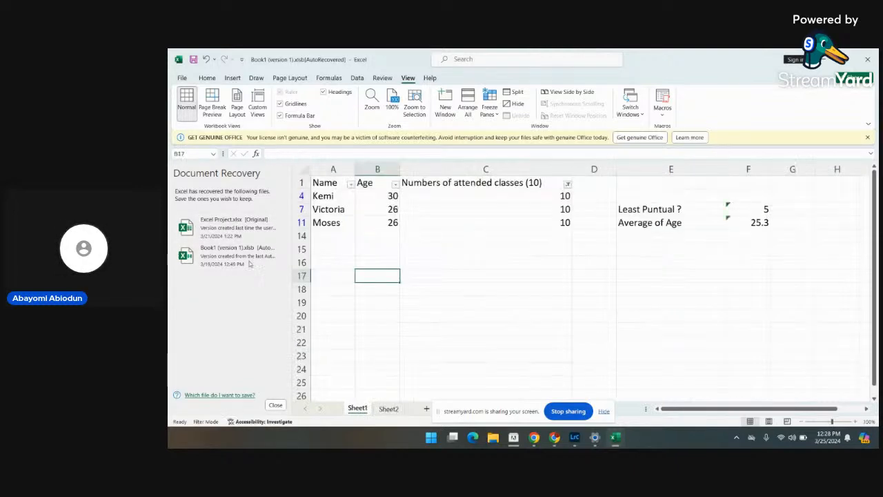
click(227, 229)
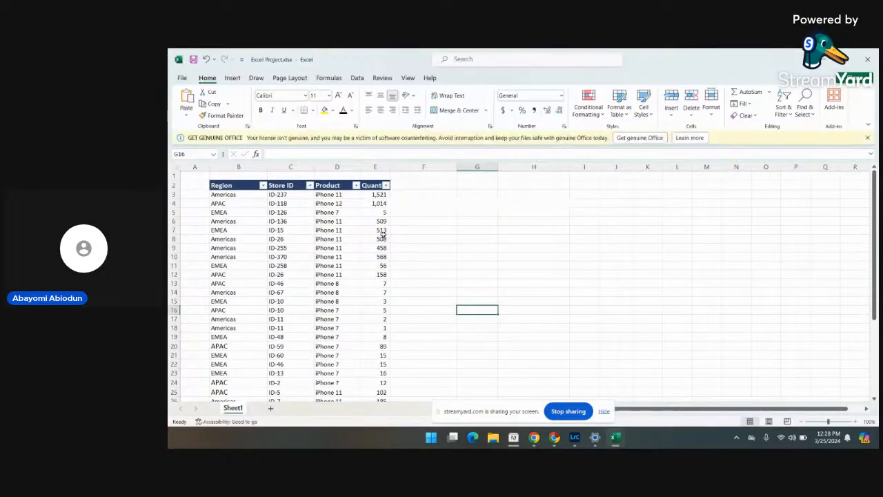
scroll(381, 234, down, 1)
scroll(382, 234, down, 3)
scroll(382, 233, up, 4)
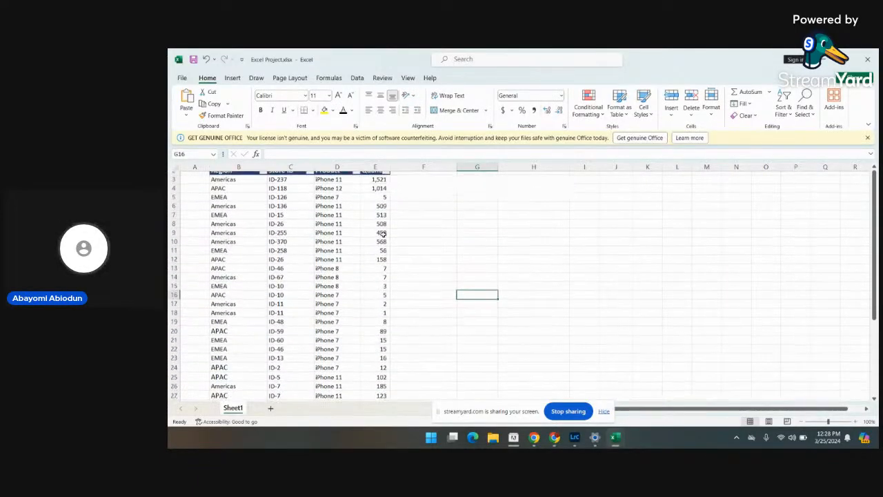
scroll(381, 233, down, 1)
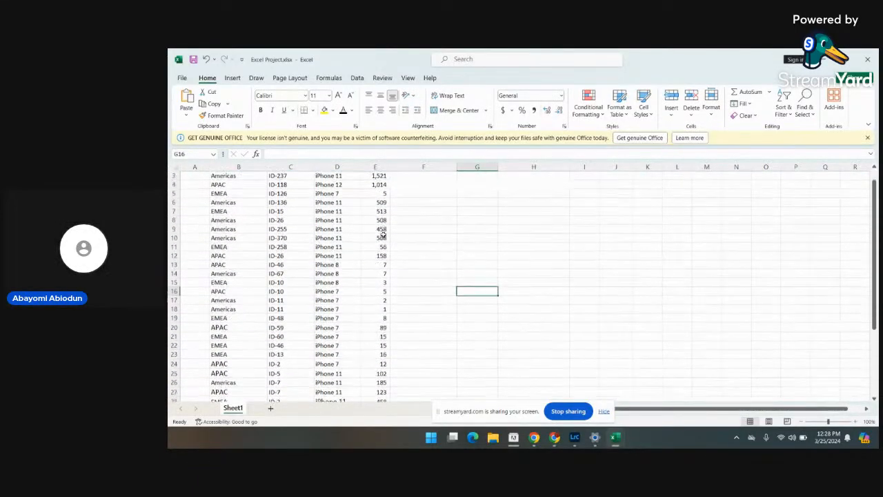
click(604, 412)
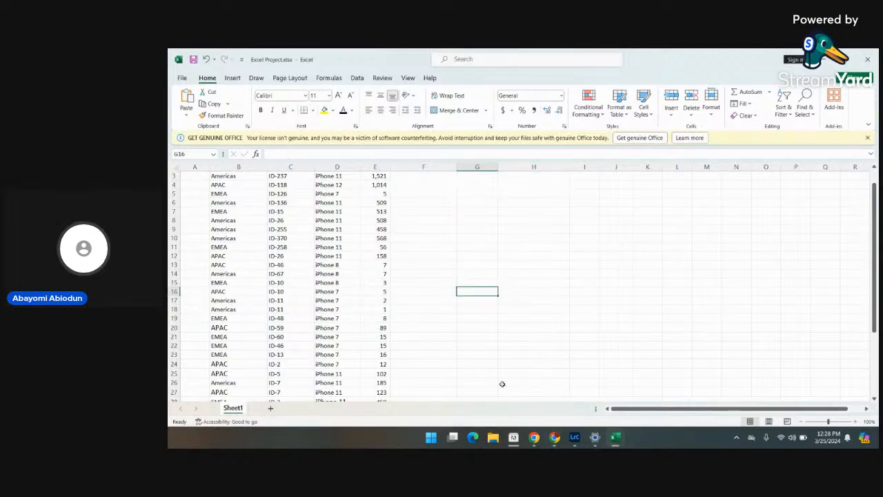
Switch to worksheet1.xlsx and examine the TRANSPOSE formula in I6 and the SUMIFS formula in I7 of the solved summary
mouse_move(615, 437)
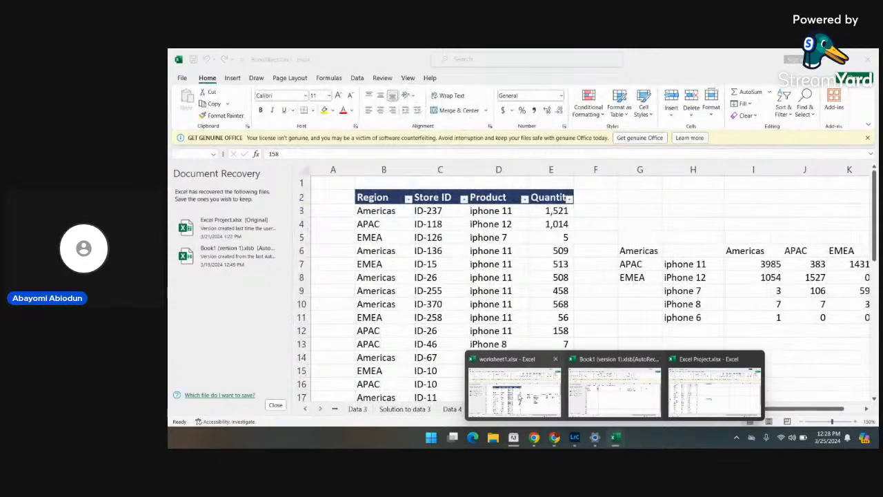
click(520, 398)
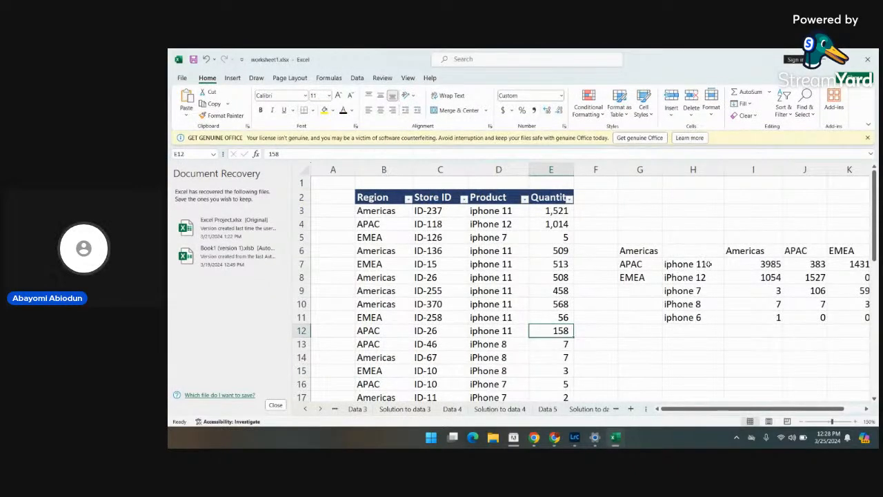
double_click(746, 252)
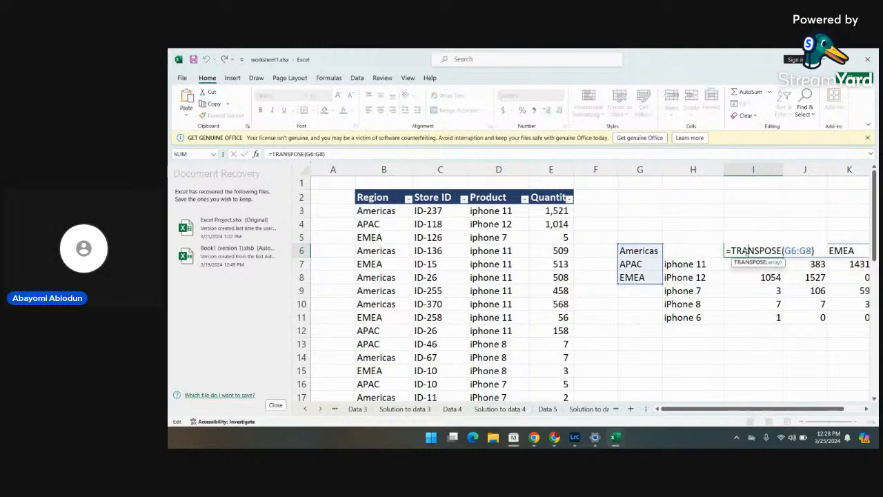
click(752, 274)
double_click(759, 264)
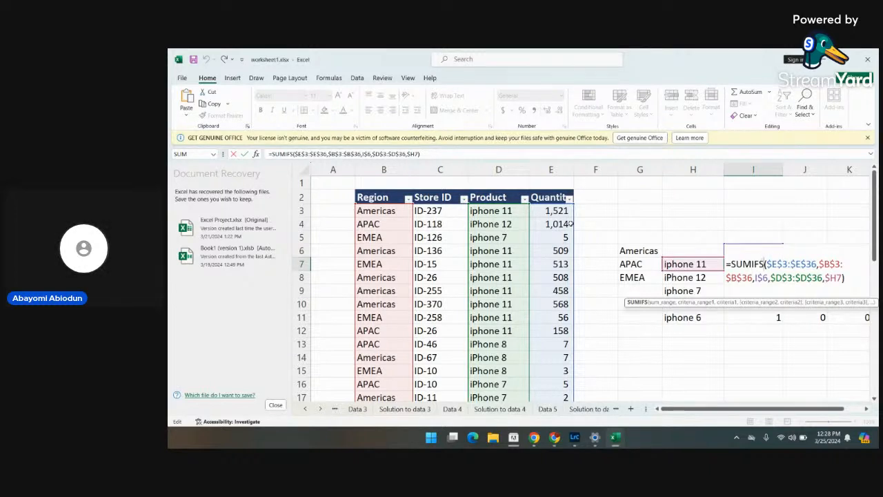
scroll(690, 218, right, 1)
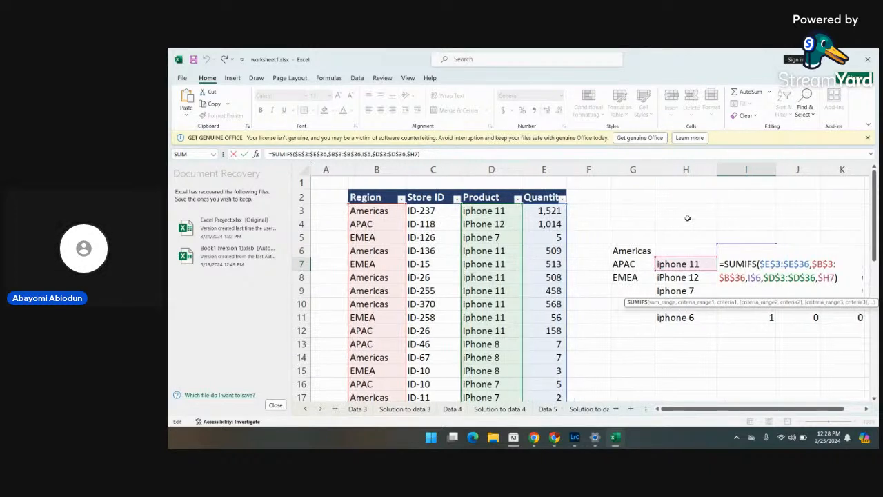
scroll(687, 218, left, 1)
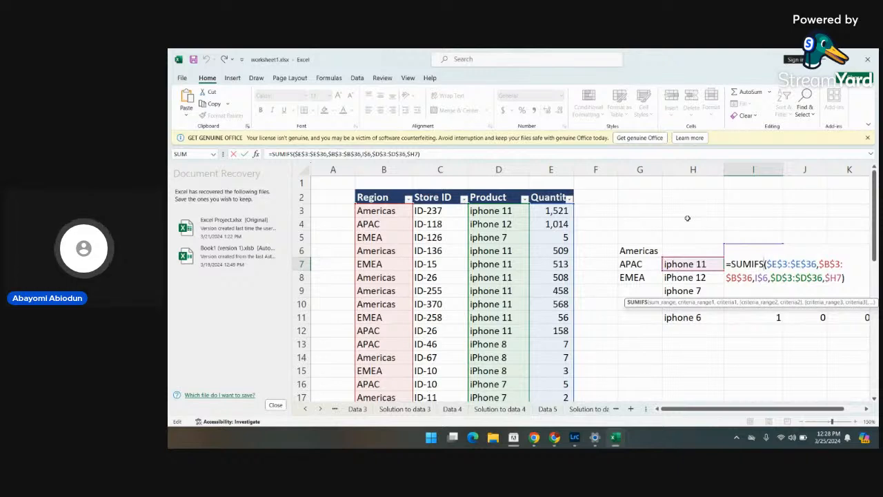
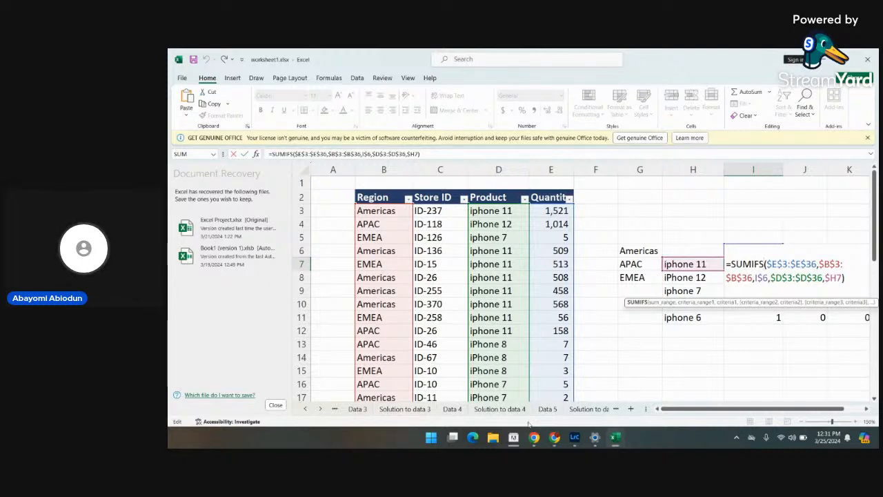
Leave the open formula in I7 of worksheet1.xlsx and return to the Excel Project.xlsx workbook
mouse_move(617, 444)
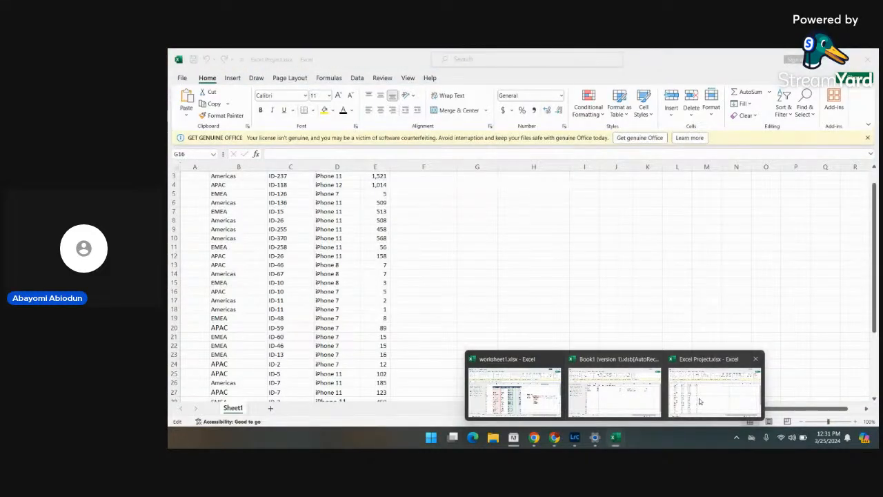
click(700, 401)
scroll(427, 292, up, 1)
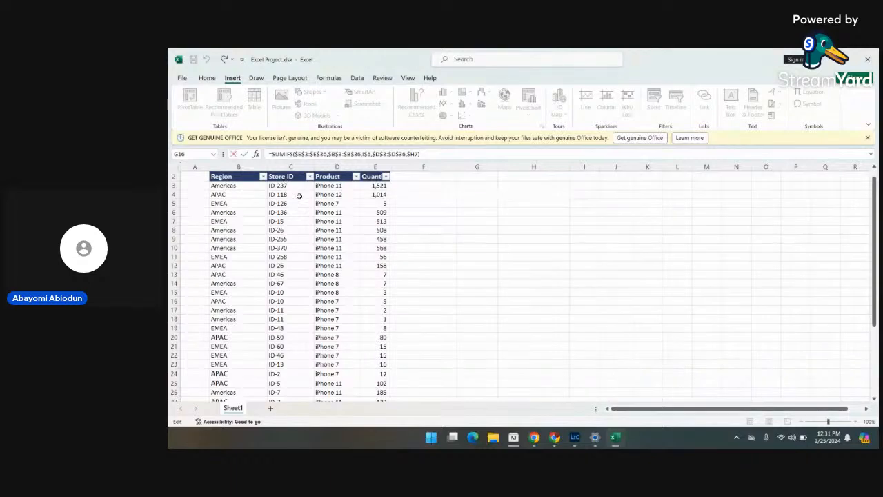
key(alt+Tab)
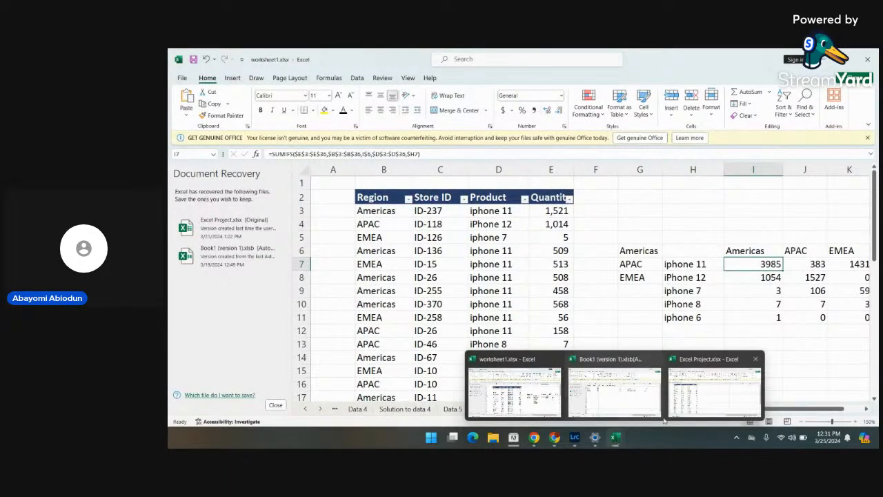
click(689, 413)
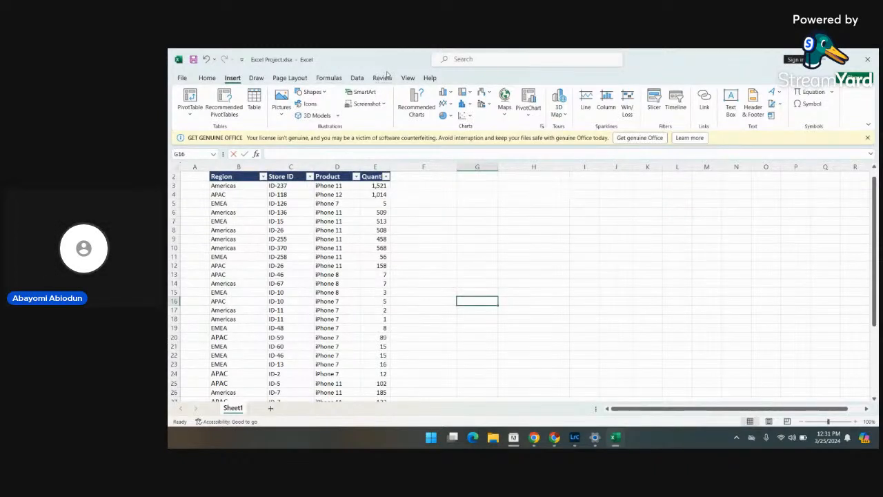
Set the zoom of the Excel Project.xlsx sheet to a custom 150%
click(413, 80)
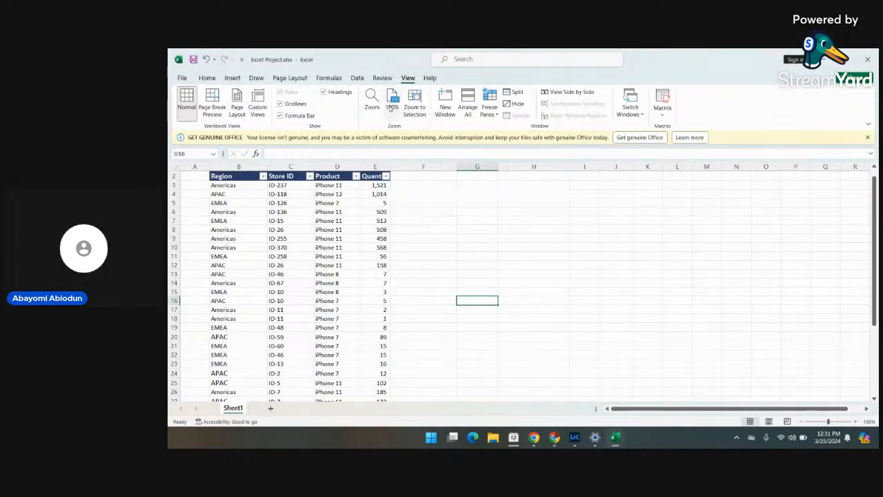
click(372, 102)
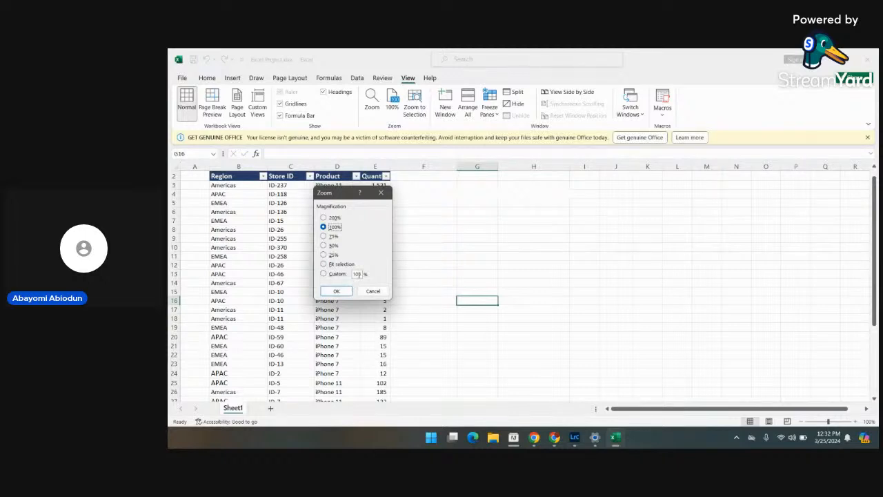
click(357, 274)
key(BackSpace)
key(BackSpace)
key(BackSpace)
text(150)
click(338, 293)
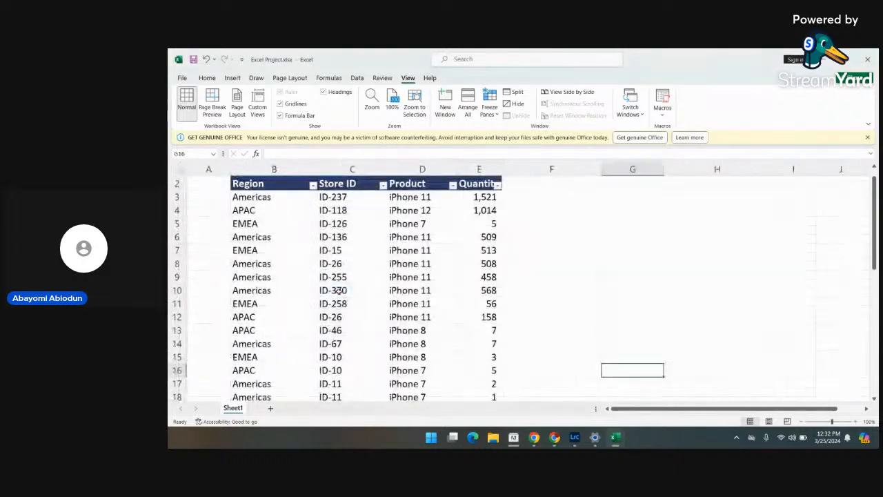
Look through the sales table and check the distinct products in the Product column's filter list, keeping all selected
scroll(546, 273, down, 1)
scroll(546, 273, up, 2)
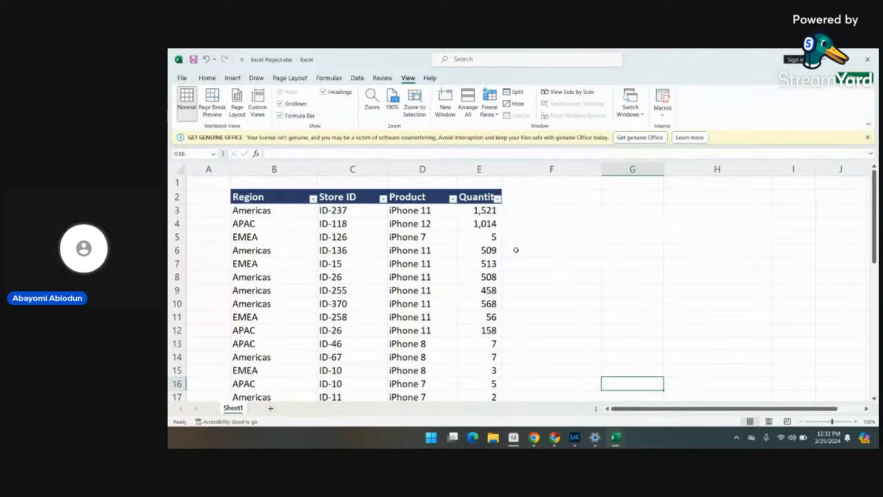
scroll(515, 250, down, 4)
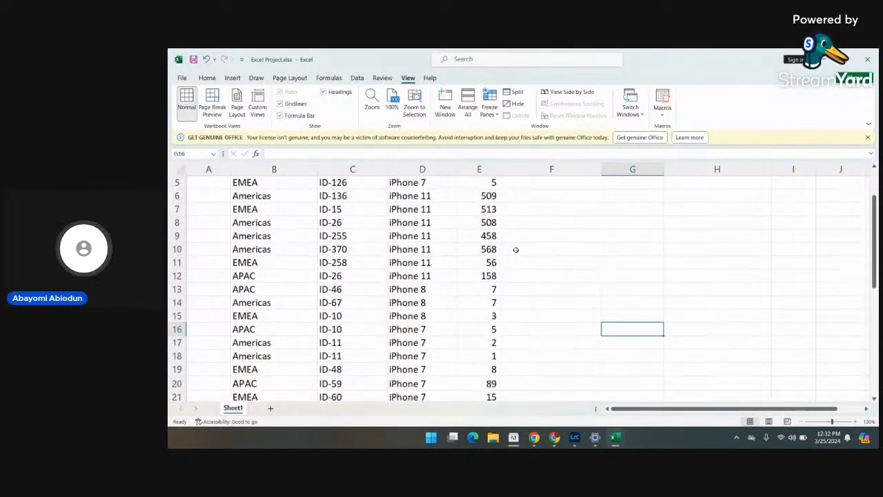
scroll(532, 306, up, 2)
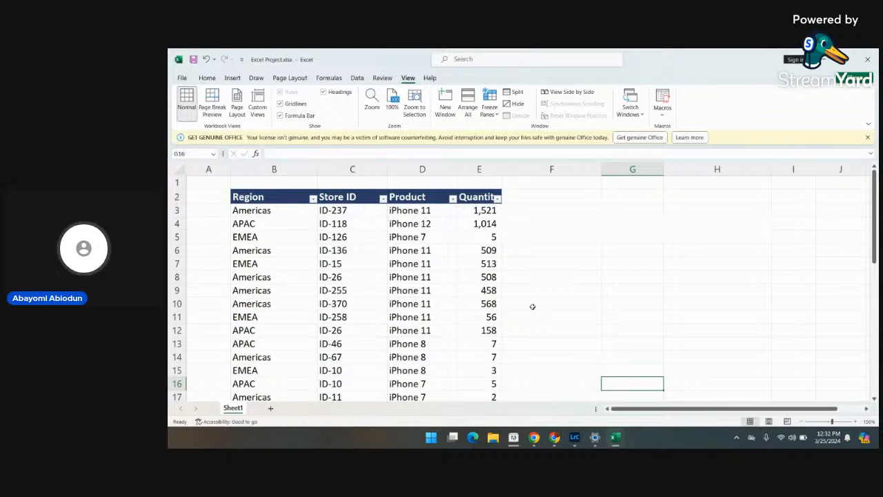
click(454, 206)
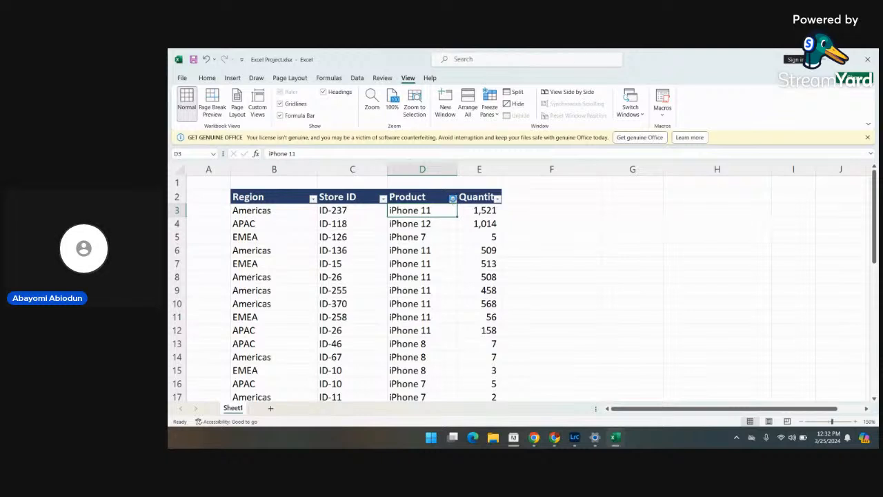
click(452, 199)
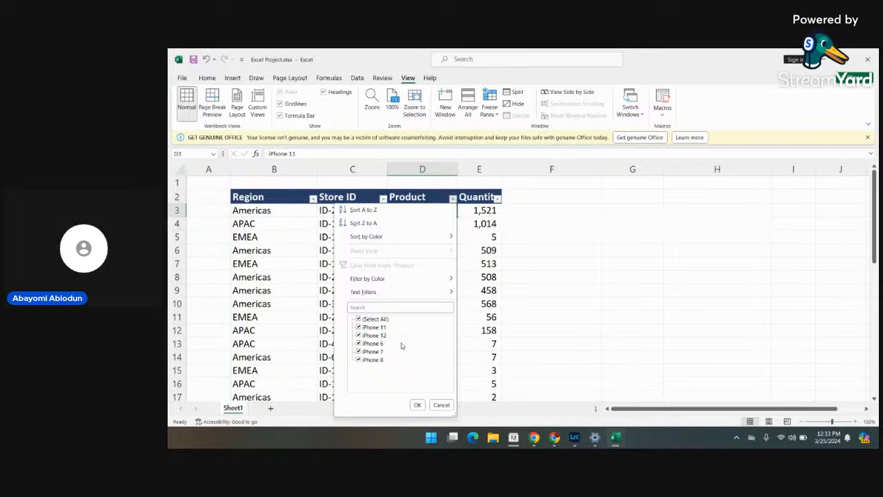
click(418, 405)
List the distinct products from G7 with the formula =UNIQUE(D3:D36) and dismiss the spill notice
click(642, 263)
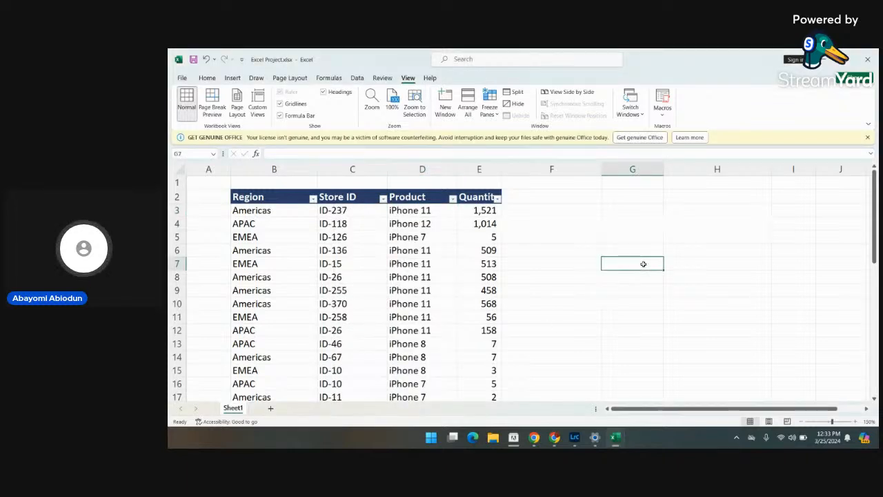
text(=)
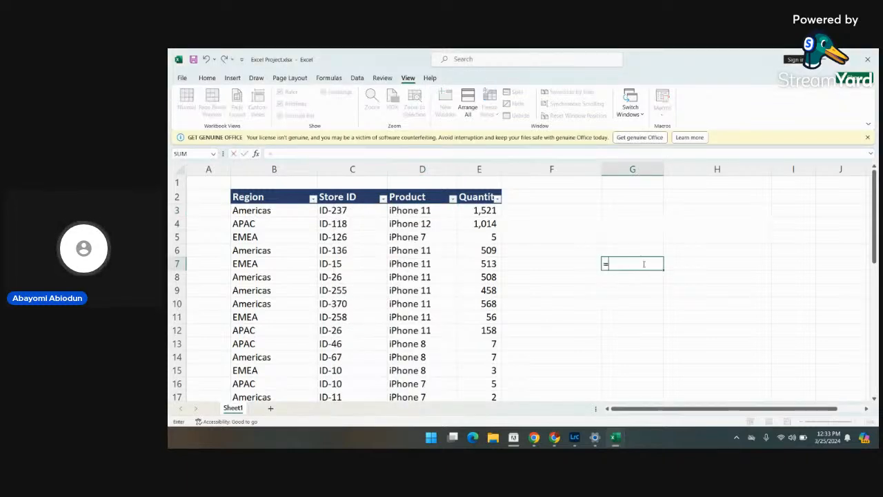
text(uni)
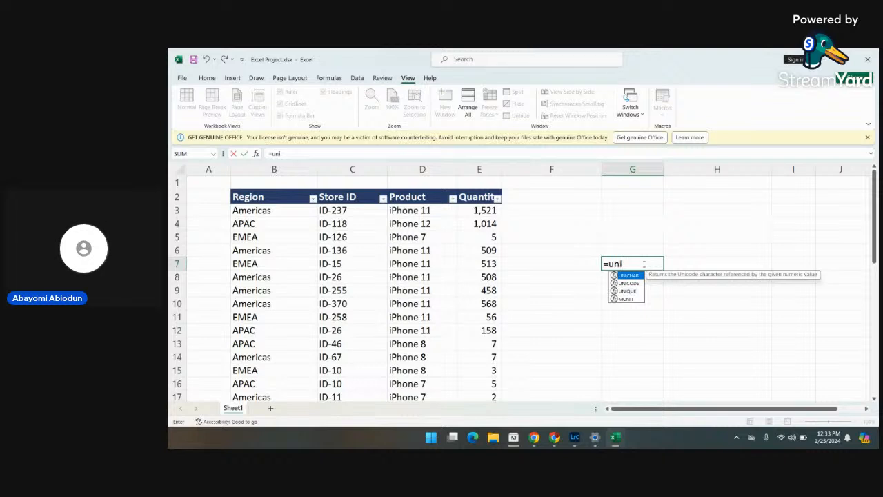
text(que()
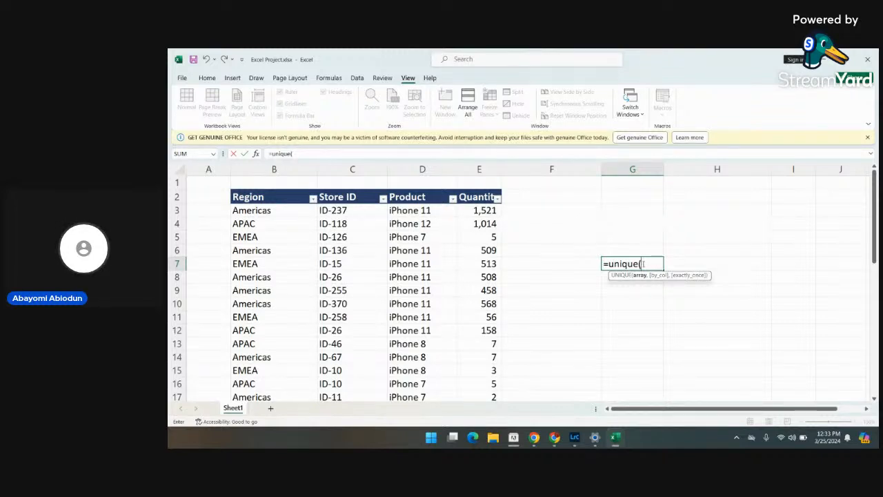
text(d2)
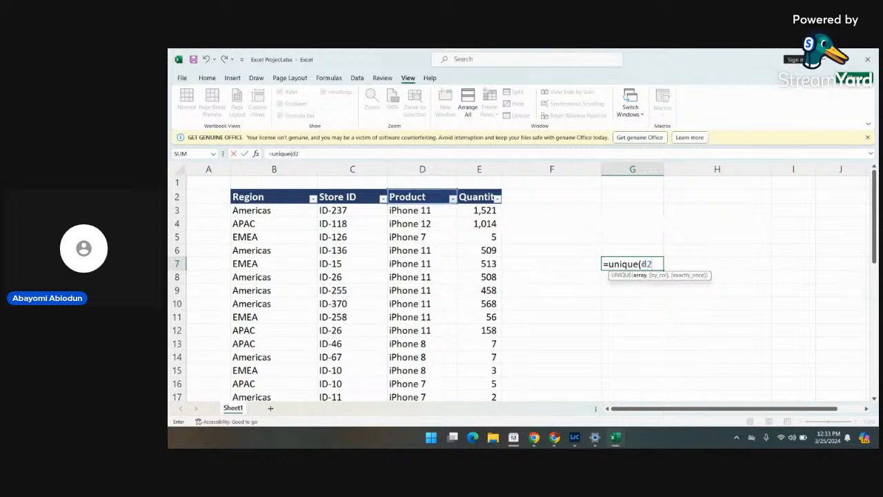
key(BackSpace)
text(3)
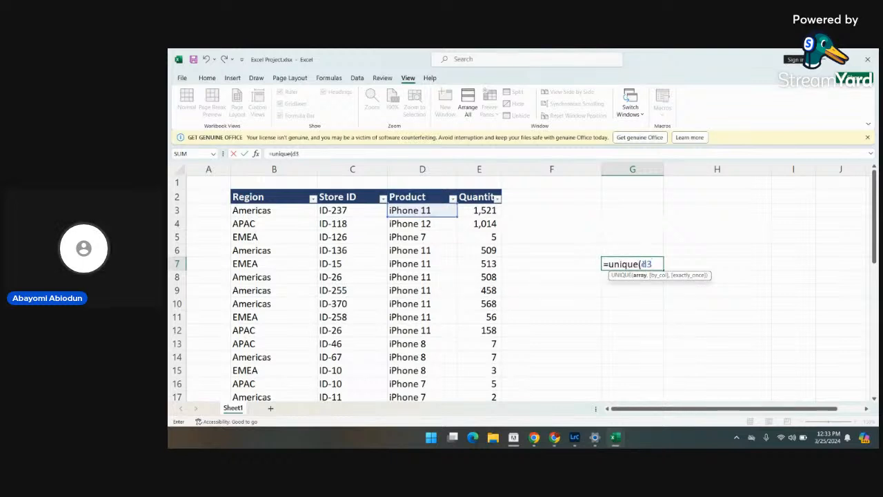
text(:d)
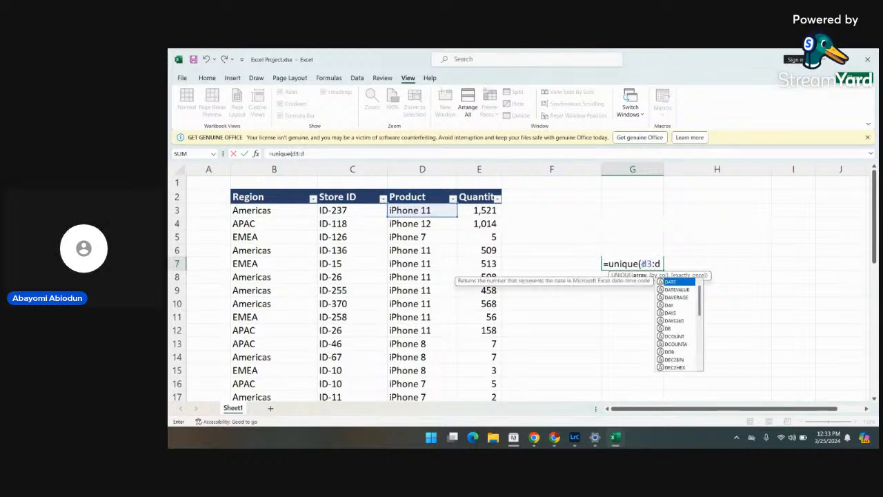
text(36)
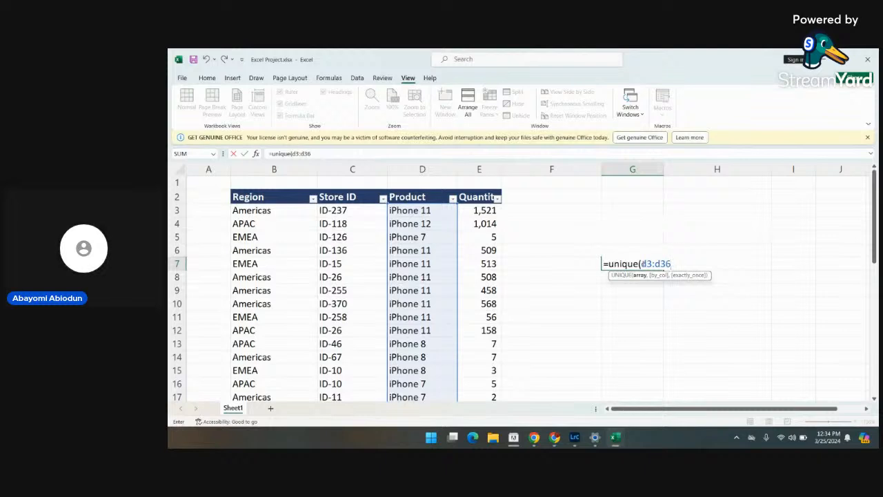
text())
key(Return)
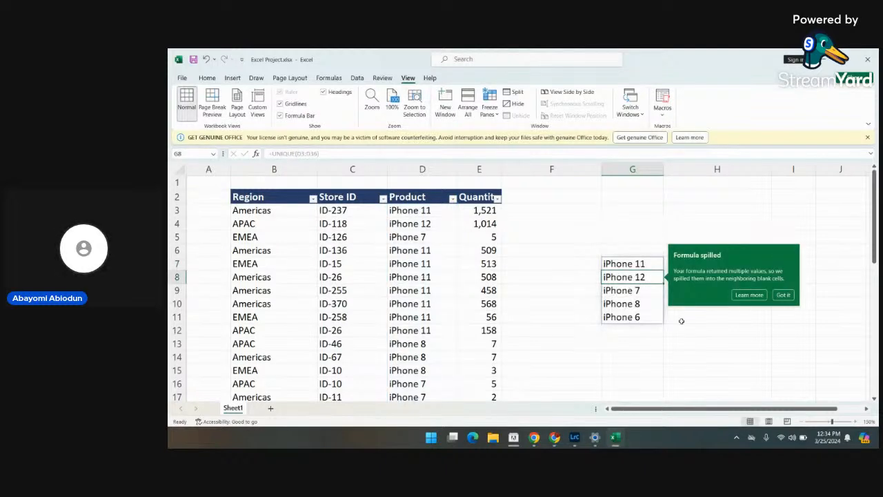
click(784, 294)
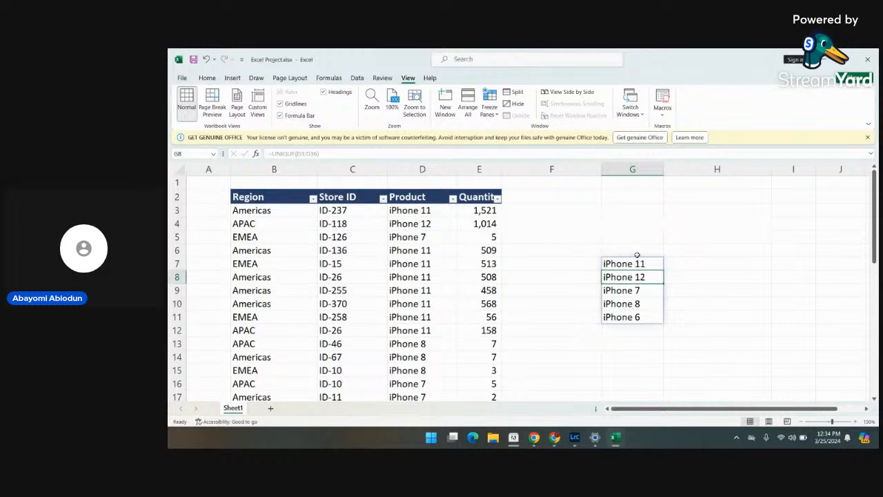
click(695, 307)
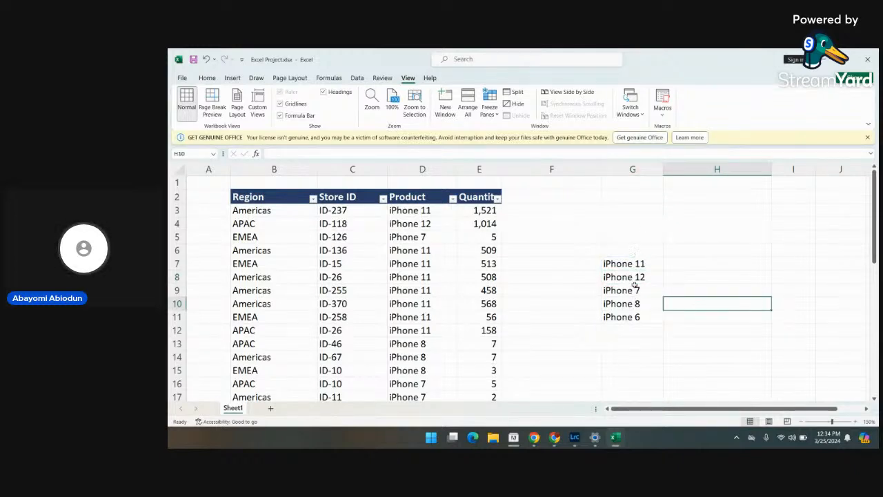
List the distinct regions from H7 with the formula =UNIQUE(B3:B36)
click(716, 265)
text(=)
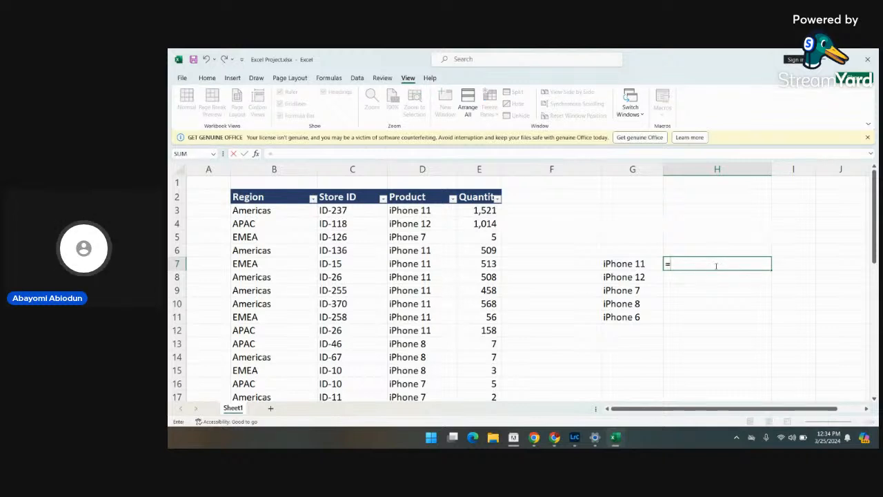
text(b)
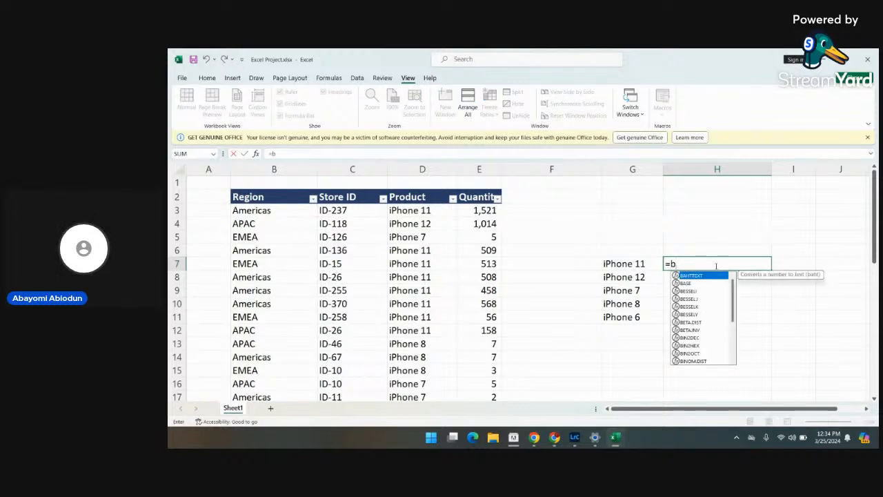
key(BackSpace)
text(unique)
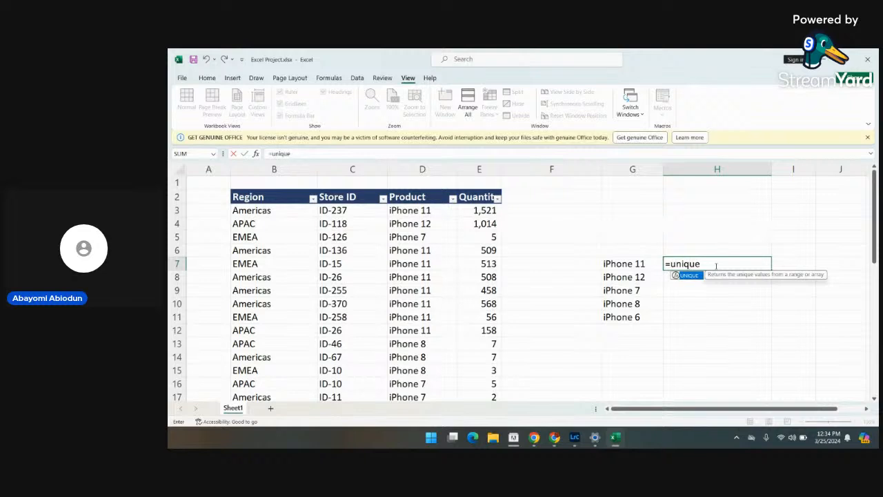
text(()
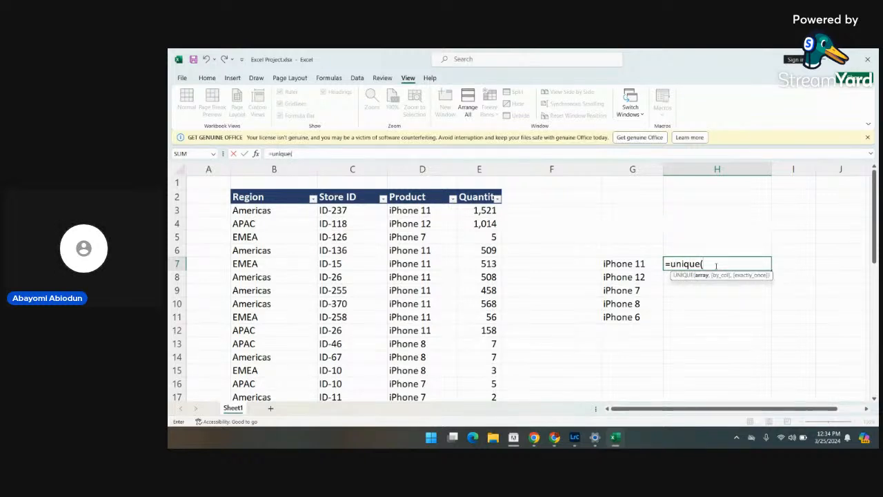
text(b)
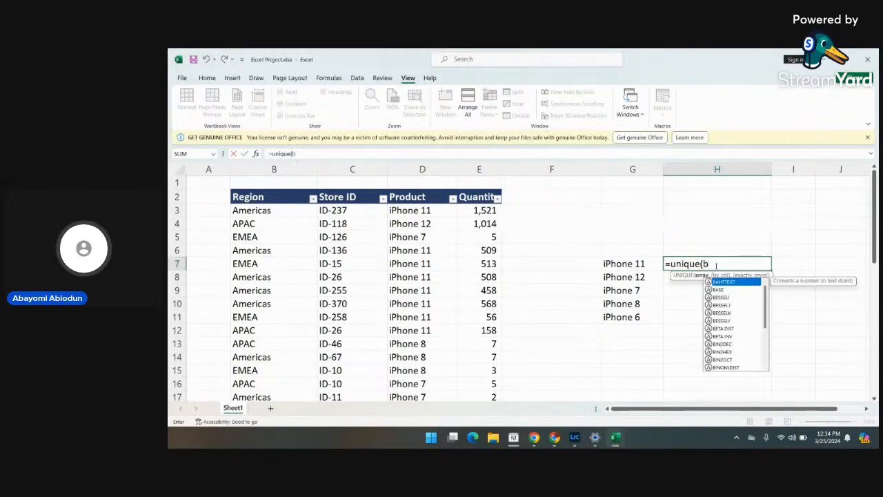
text(3:)
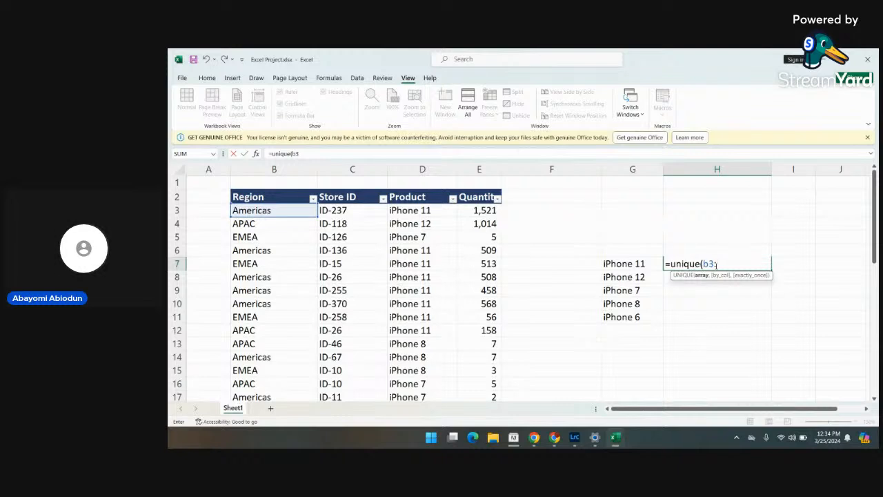
text(b36))
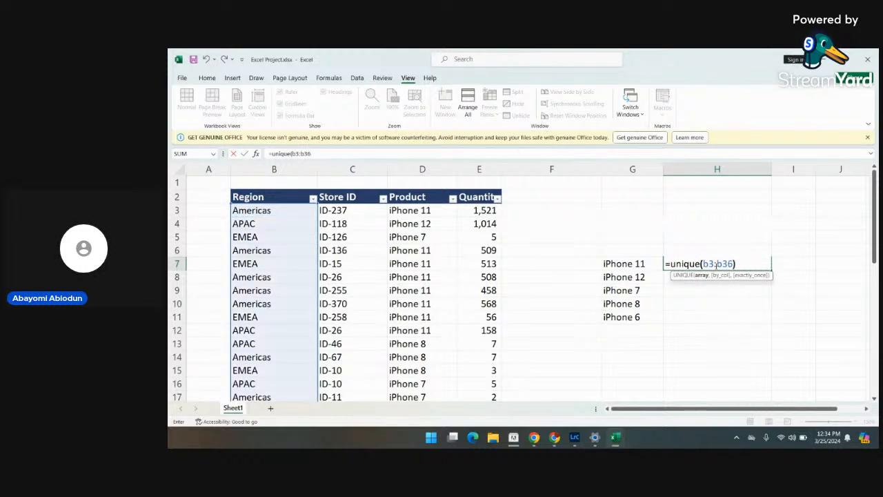
key(Return)
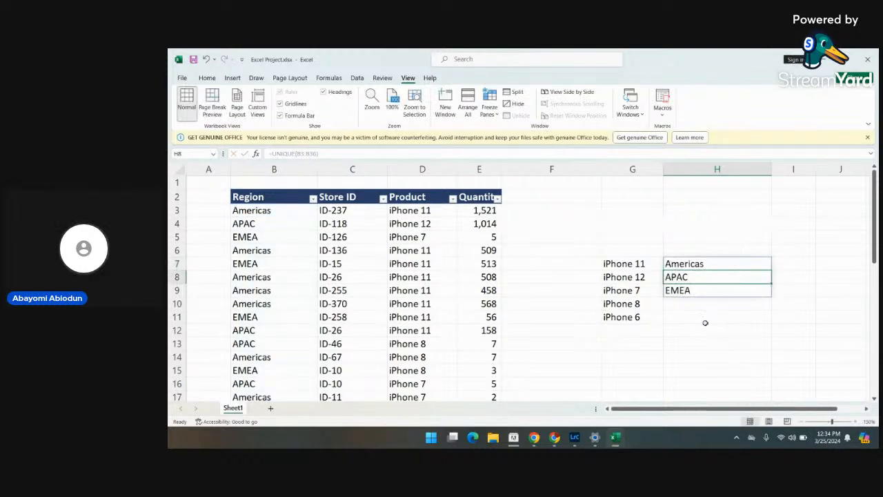
click(705, 322)
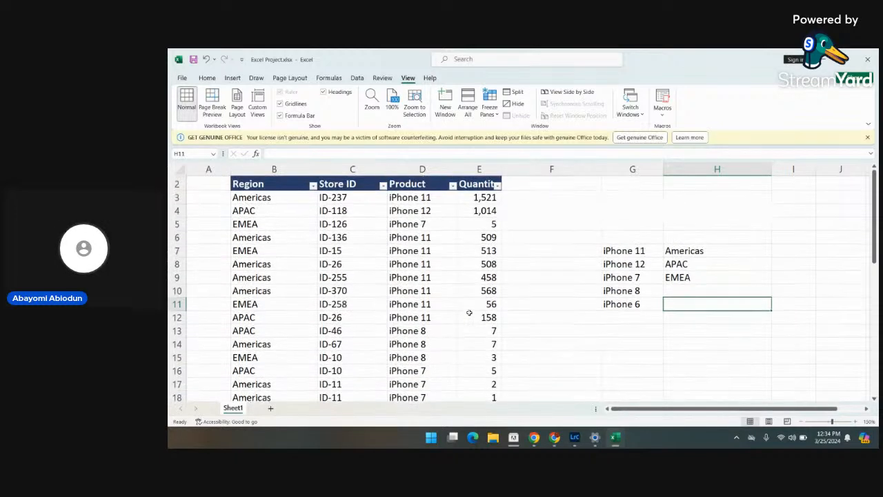
Delete the UNIQUE formula for the regions from cell H7
click(681, 265)
double_click(681, 264)
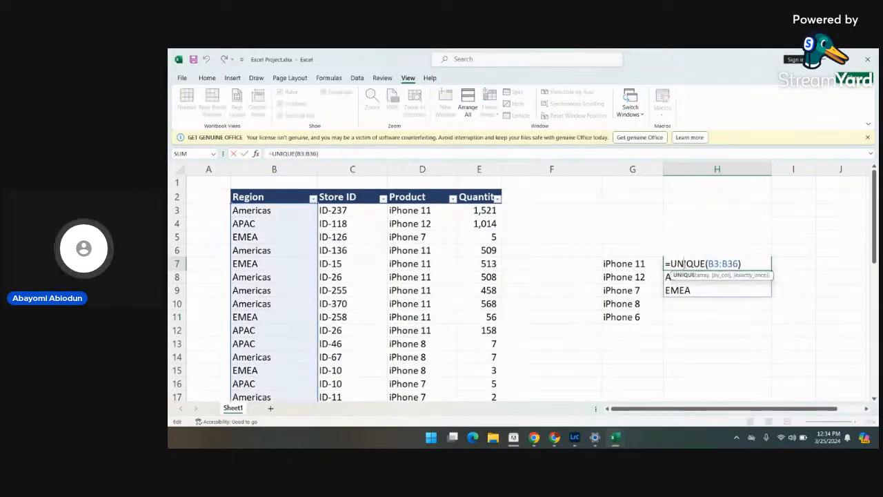
key(BackSpace)
key(BackSpace)
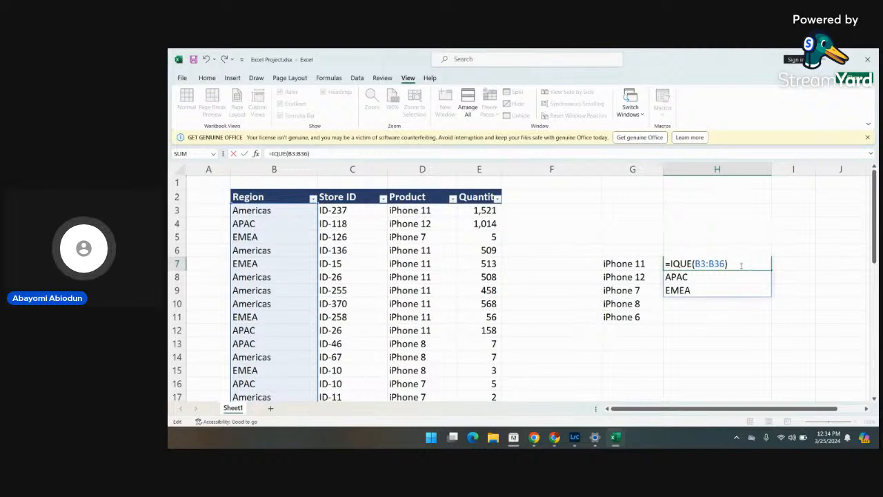
key(BackSpace)
key(BackSpace)
key(BackSpace)
key(BackSpace)
key(BackSpace)
key(BackSpace)
key(BackSpace)
key(BackSpace)
key(BackSpace)
key(BackSpace)
key(BackSpace)
key(BackSpace)
key(BackSpace)
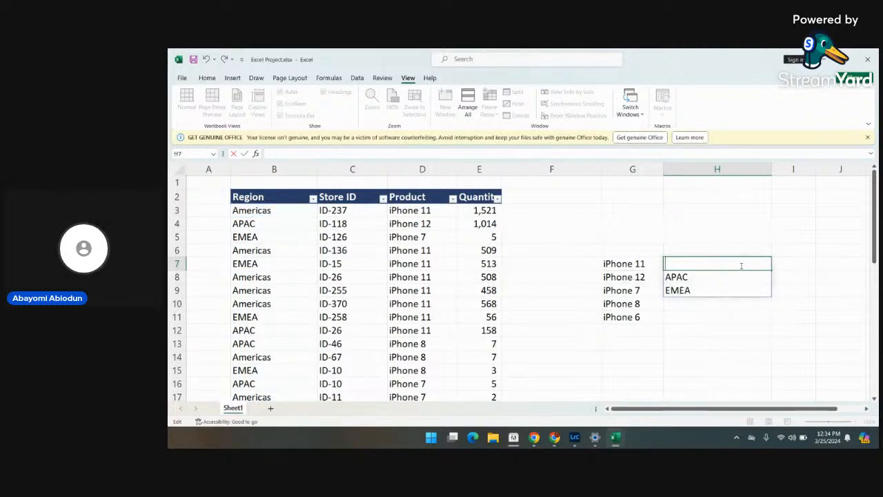
Clear the UNIQUE formula for the products from cell G7, leaving the cell empty
click(639, 265)
double_click(639, 265)
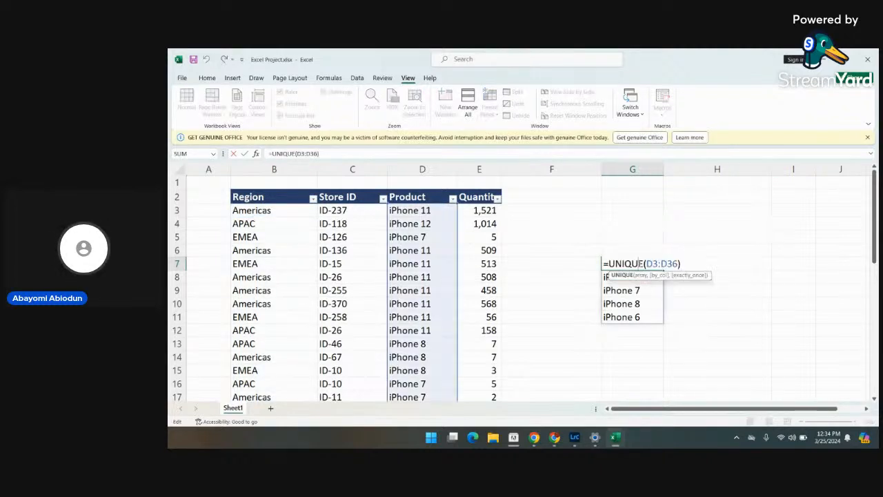
key(BackSpace)
key(Right)
key(Right)
key(Right)
key(Right)
key(Right)
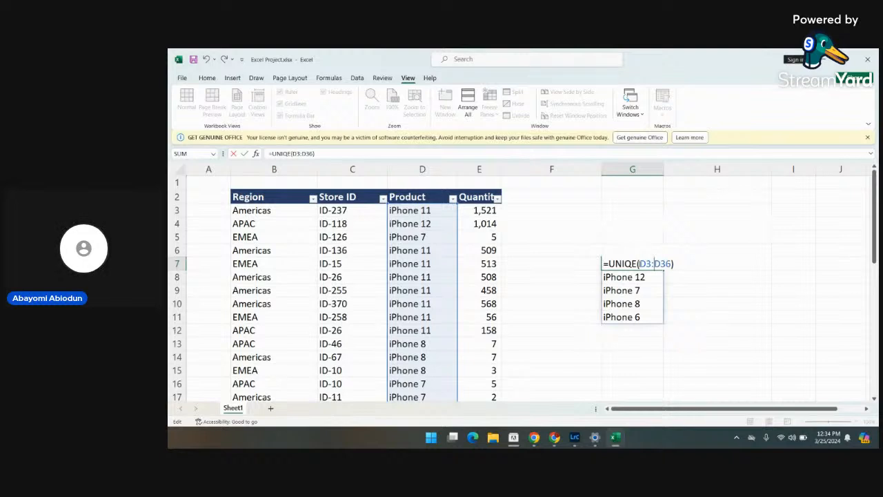
key(Right)
key(Right)
key(Right)
key(BackSpace)
key(BackSpace)
key(BackSpace)
key(BackSpace)
key(BackSpace)
key(BackSpace)
key(BackSpace)
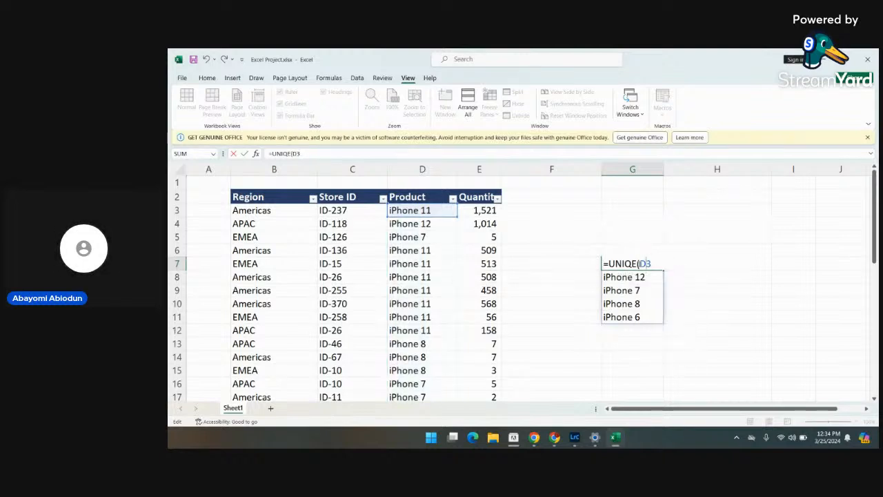
key(BackSpace)
key(BackSpace)
key(BackSpace)
key(BackSpace)
key(BackSpace)
key(BackSpace)
key(BackSpace)
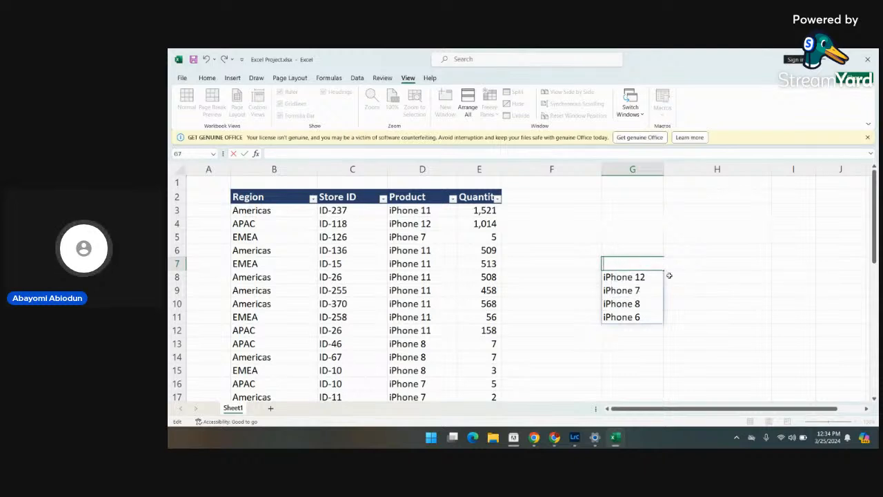
click(667, 275)
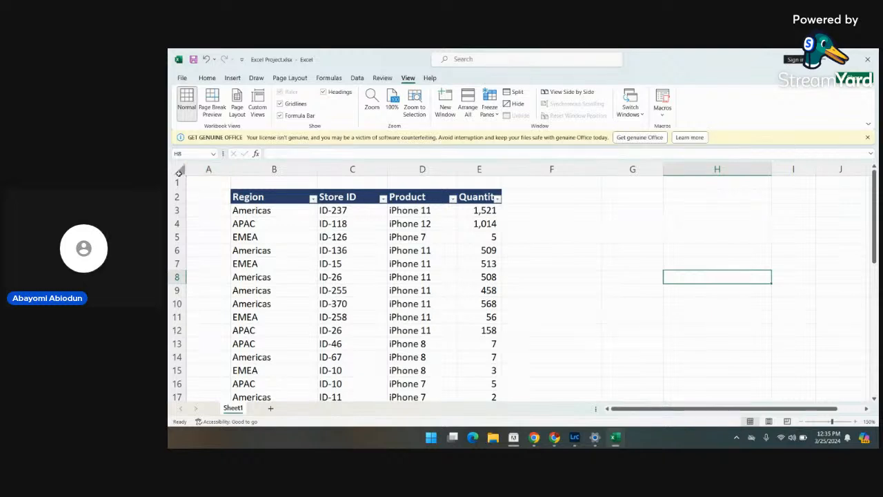
Select the whole of Sheet1 and start inserting a PivotTable from a table or range
click(179, 171)
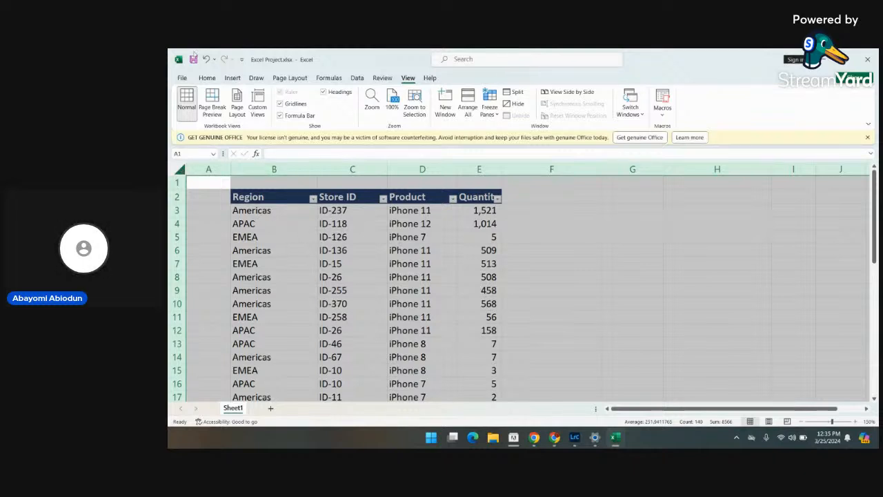
click(239, 80)
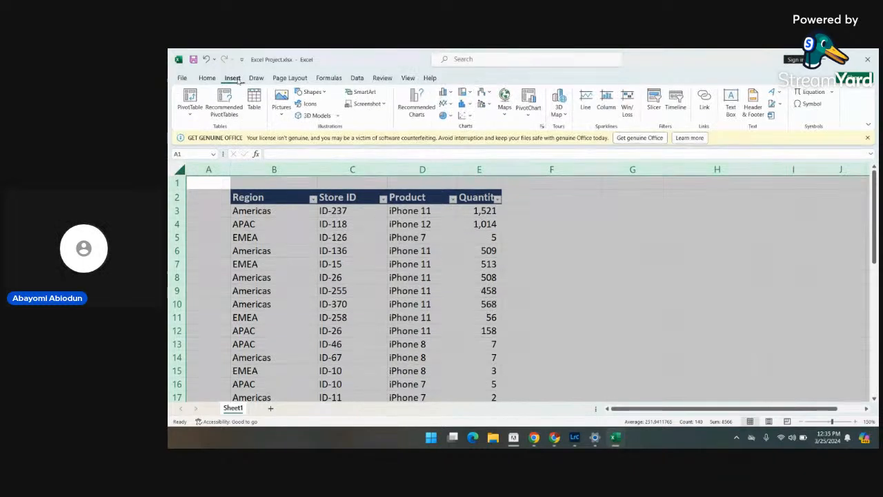
click(189, 113)
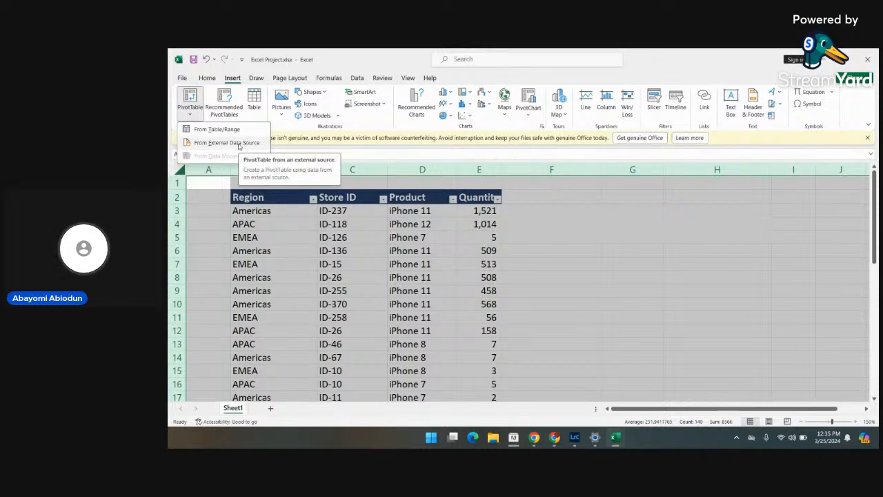
click(230, 129)
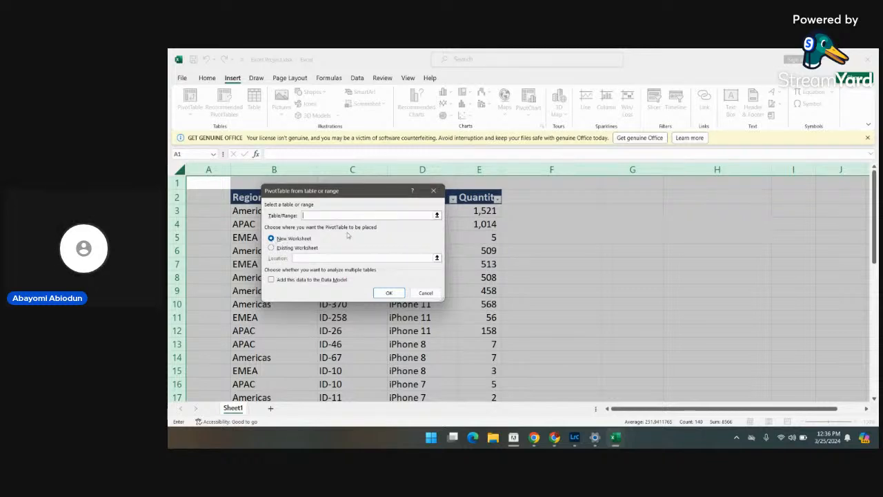
Try to create the PivotTable on a new worksheet with the source range left blank and without the Data Model
click(436, 215)
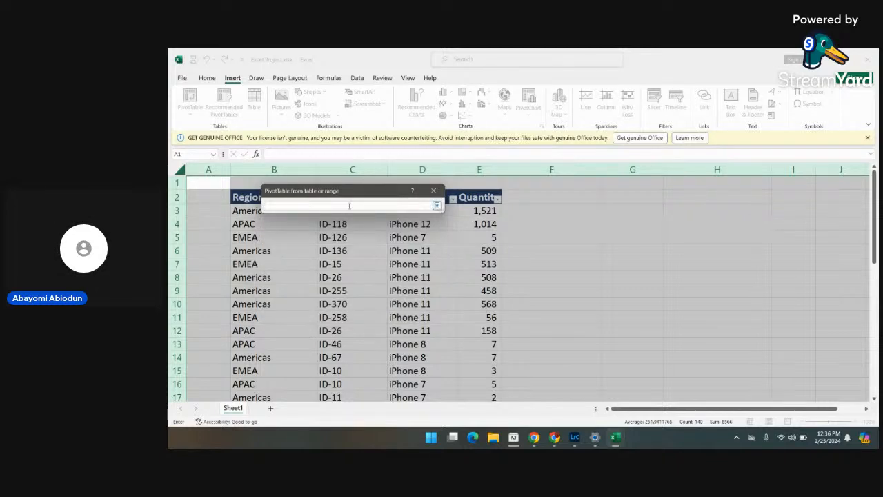
click(437, 206)
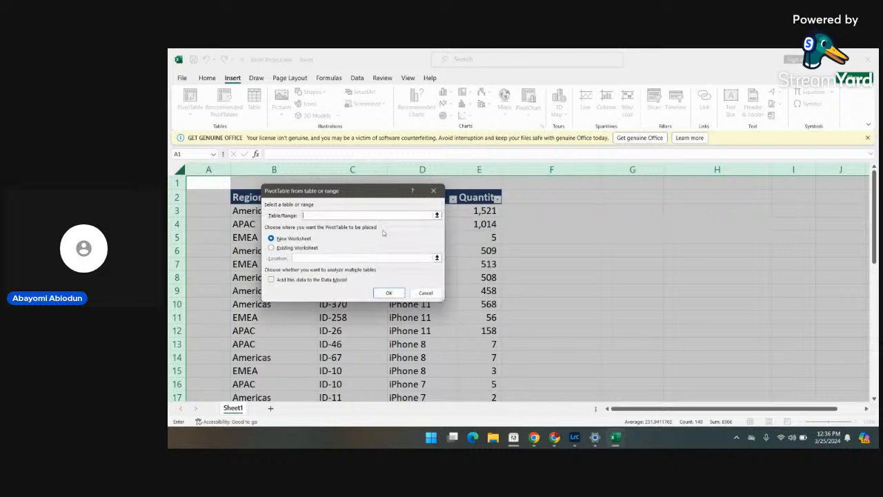
click(272, 279)
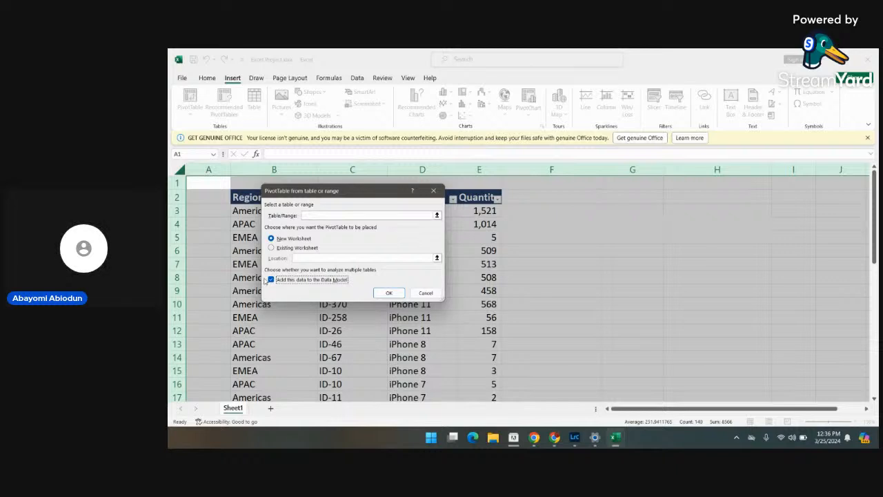
click(271, 278)
click(389, 293)
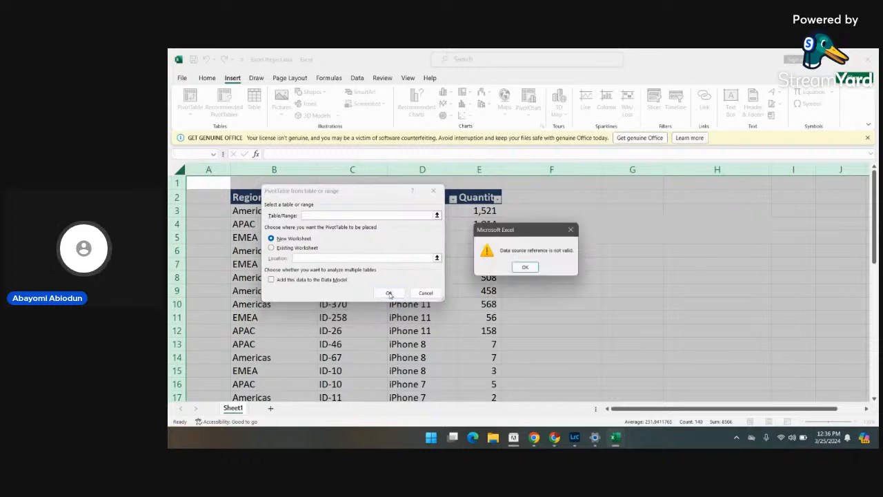
click(526, 267)
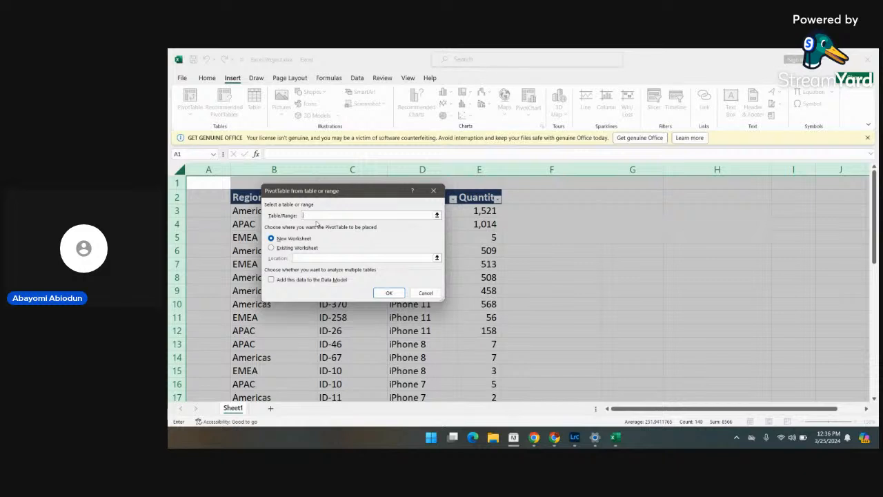
Set the PivotTable's source range to b3:e36 and create it on a new worksheet
click(437, 215)
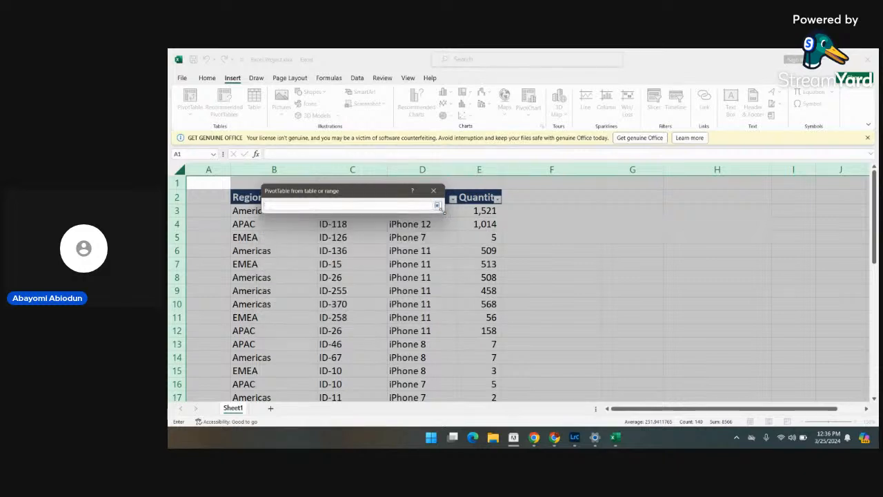
click(437, 205)
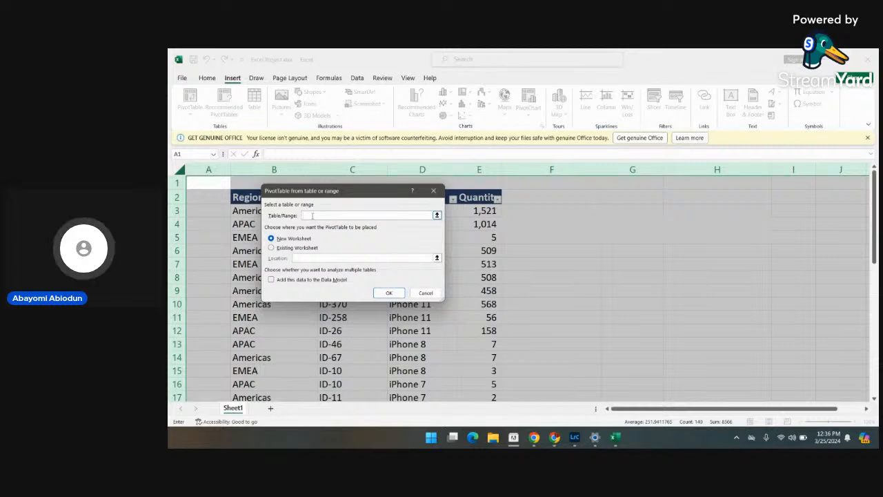
text(b2)
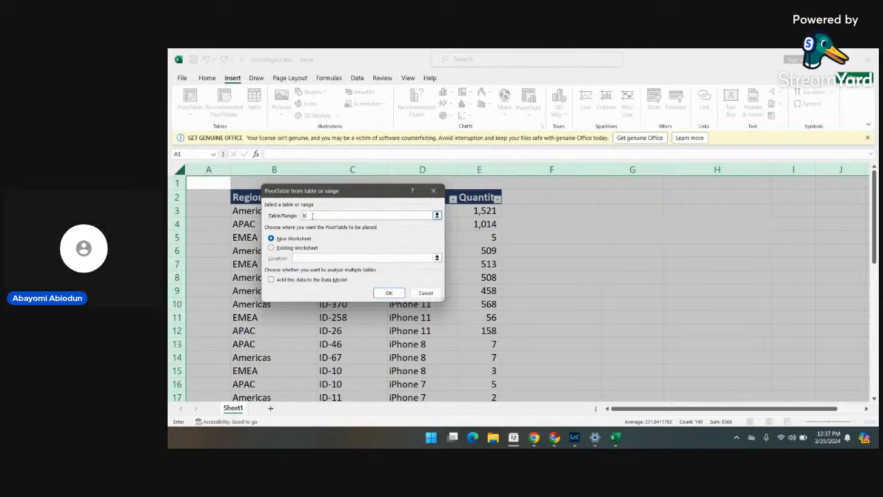
text(3:e36)
click(395, 295)
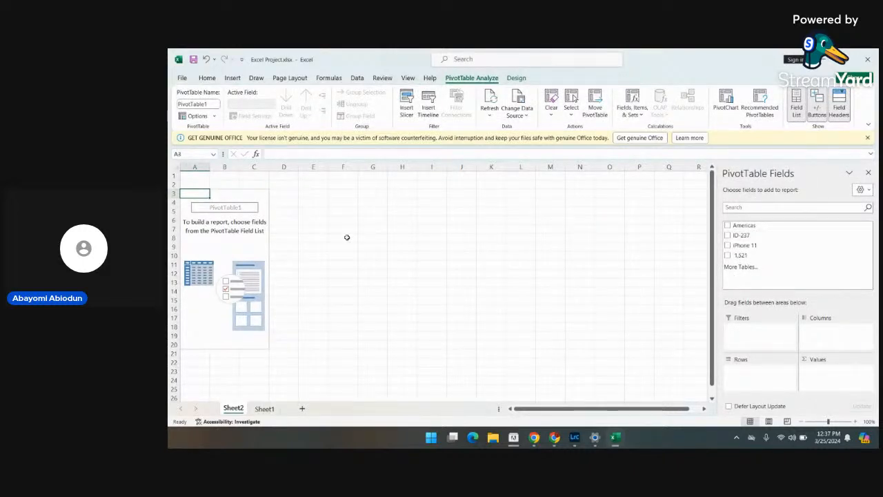
click(228, 230)
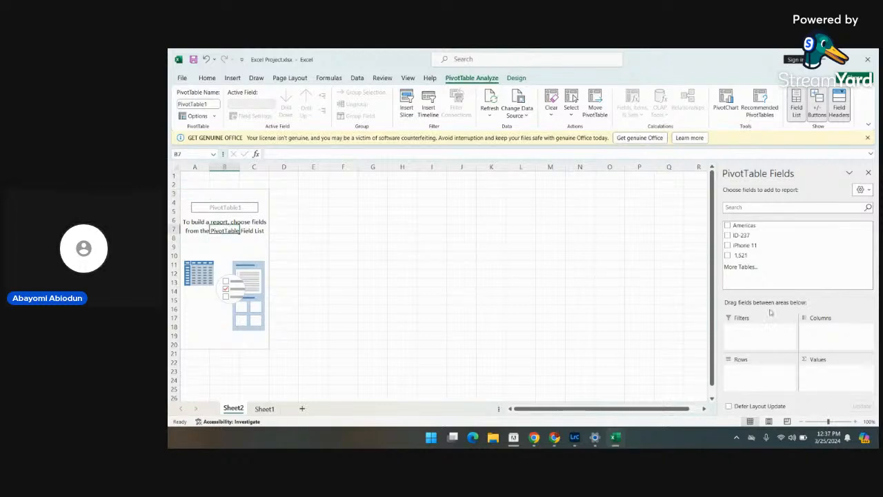
click(736, 267)
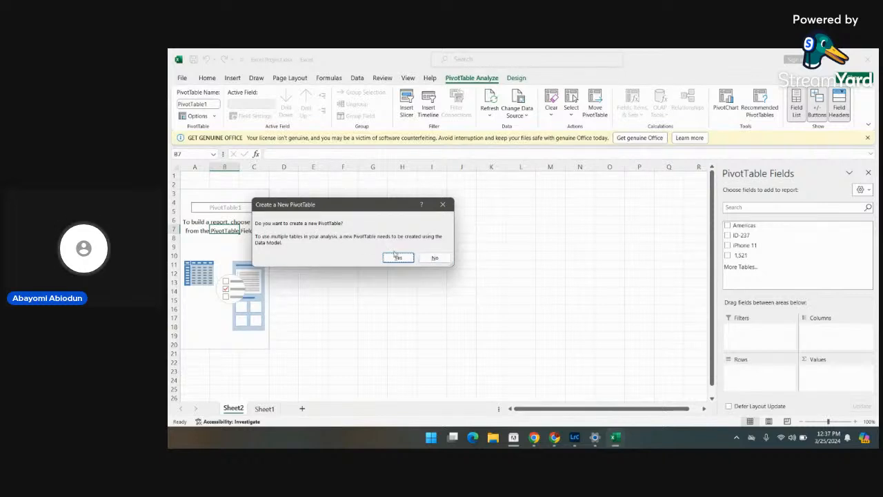
click(434, 258)
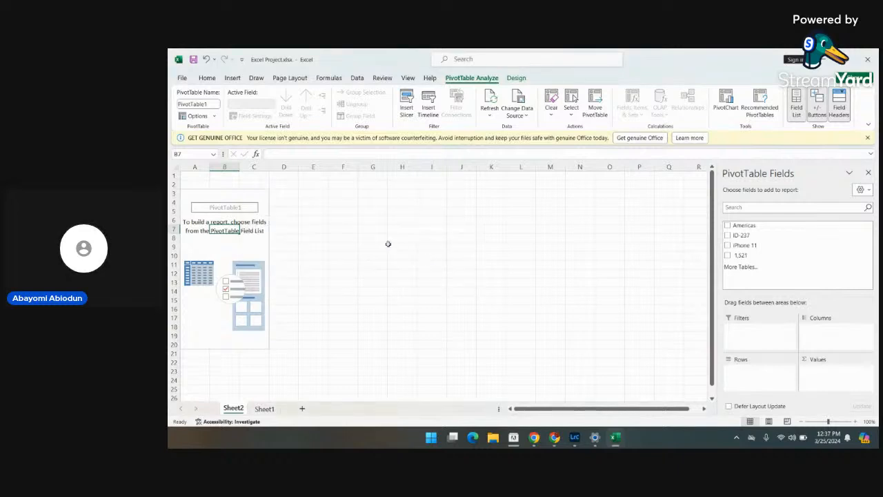
Delete Sheet2 with its empty PivotTable from the workbook, confirming the permanent deletion
right_click(234, 409)
right_click(235, 409)
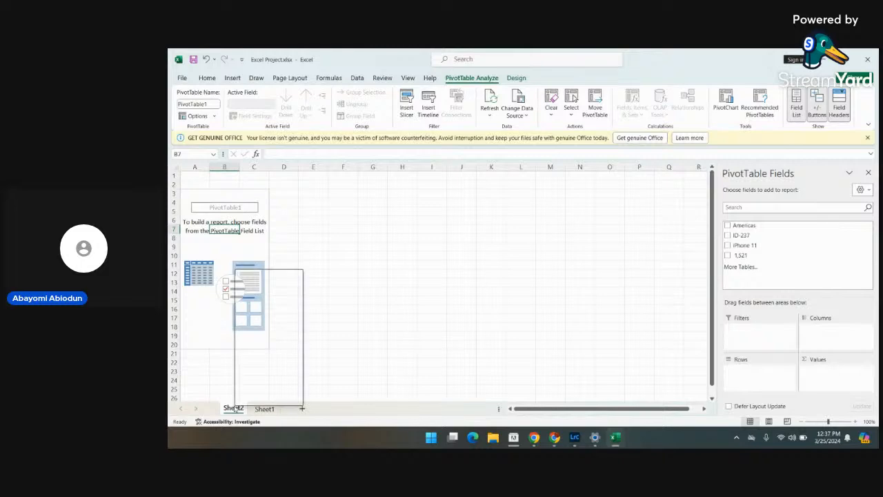
right_click(234, 409)
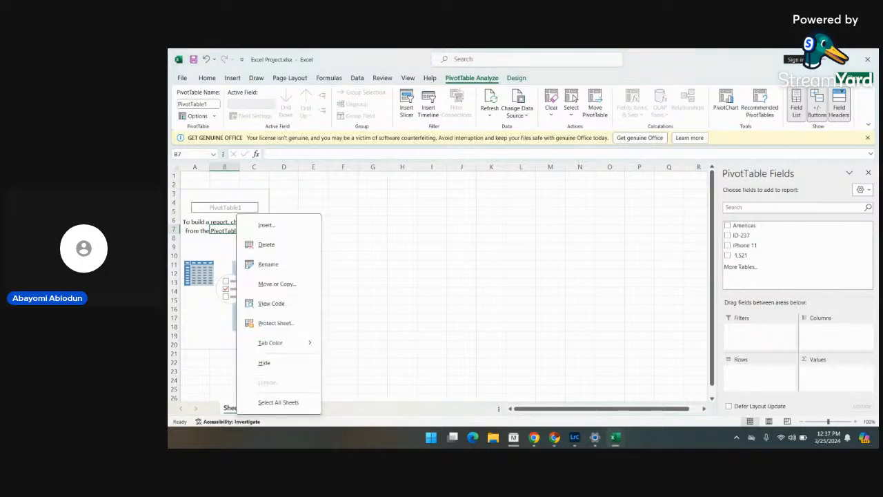
click(266, 244)
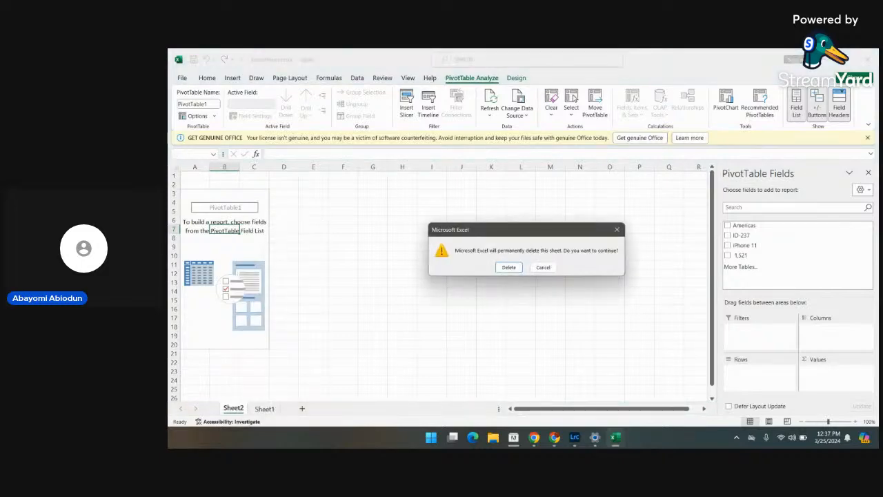
key(Return)
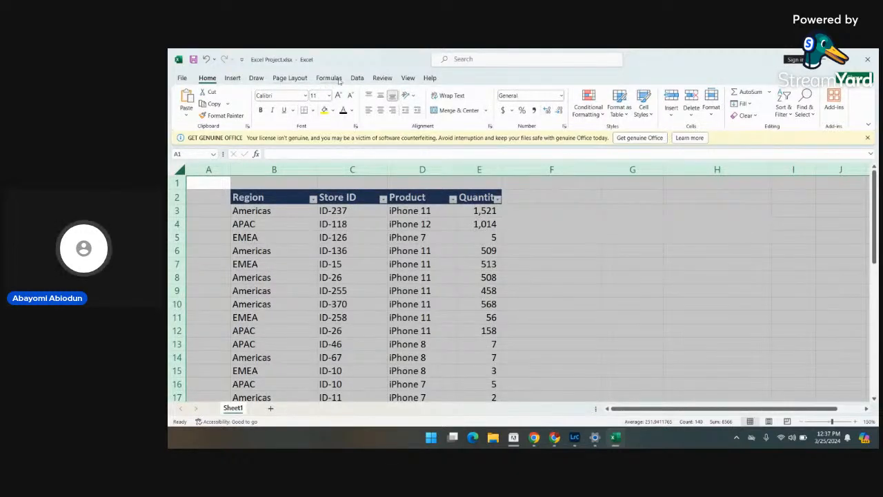
Insert a PivotTable on a new worksheet using the source range b2:e36, without the Data Model
click(234, 80)
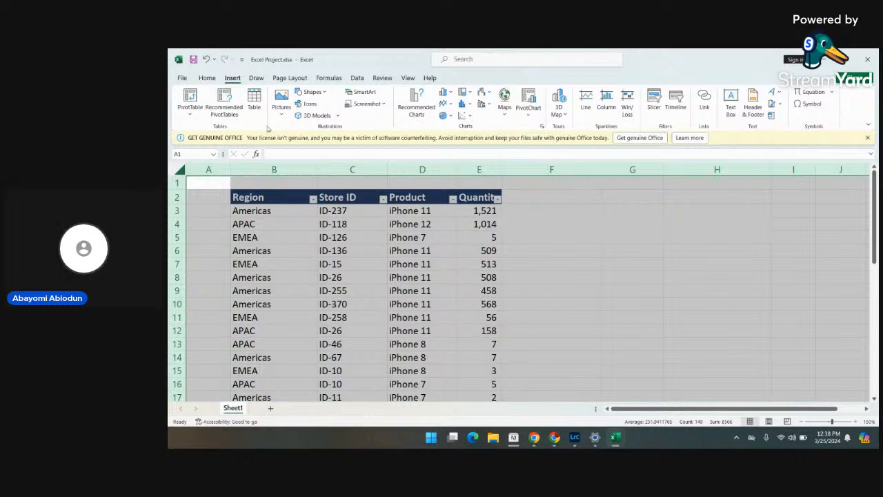
click(190, 100)
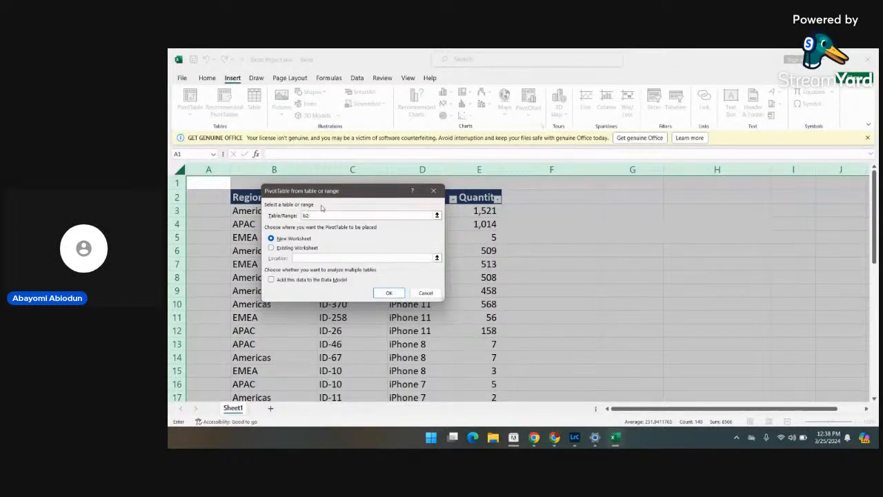
text(3)
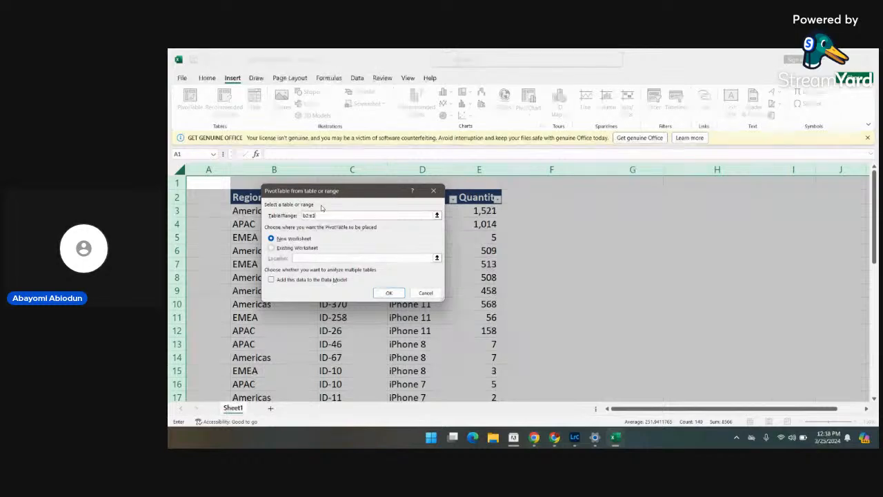
text(6)
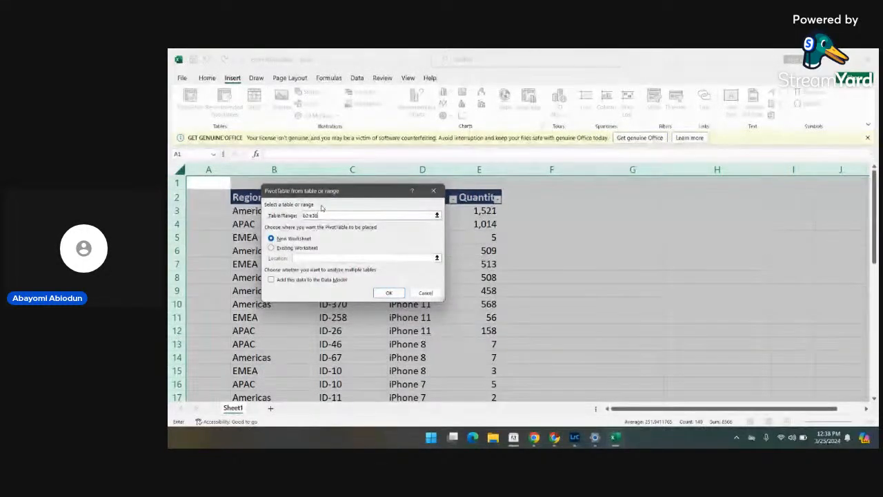
click(388, 293)
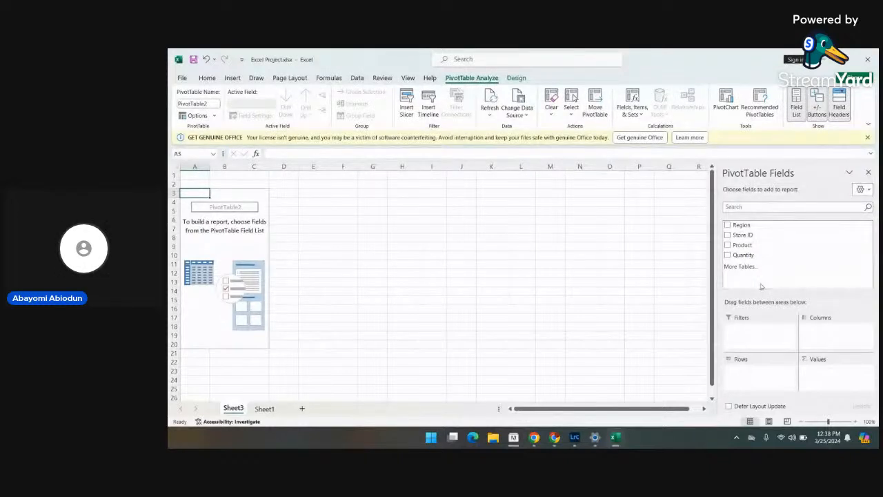
Add the Region, Store ID, Product and Quantity fields to the PivotTable and look through the resulting rows
click(728, 225)
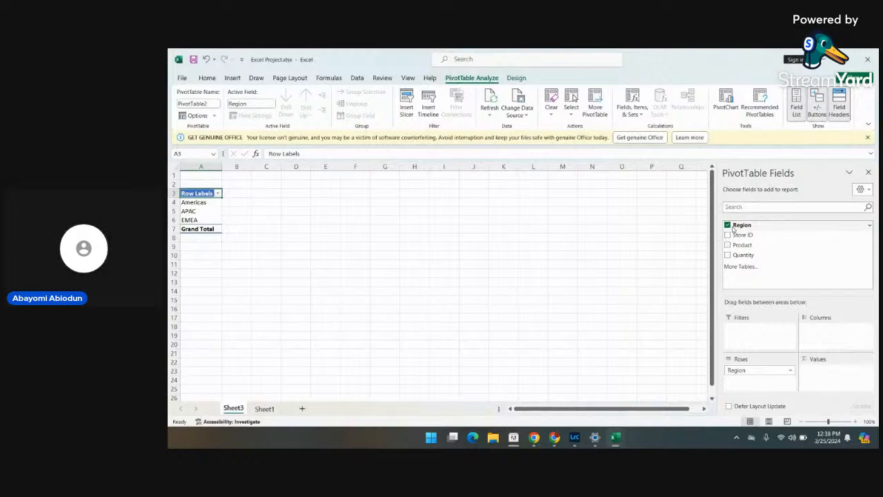
click(728, 236)
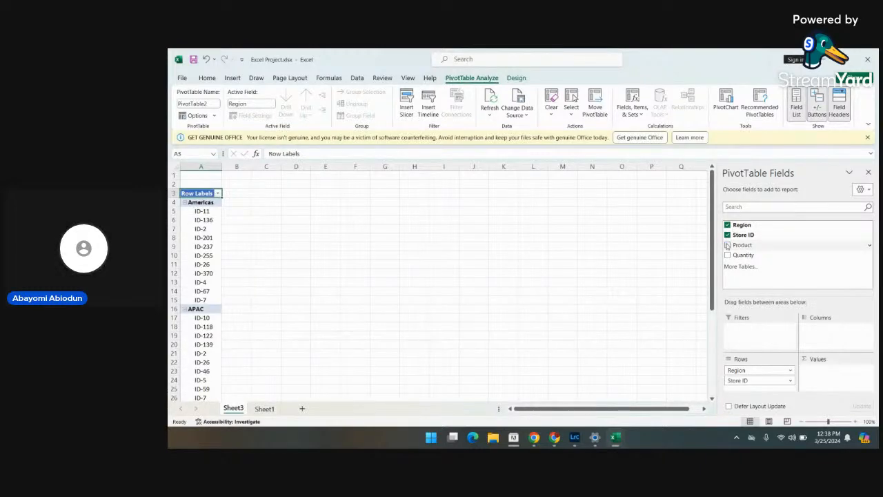
click(727, 245)
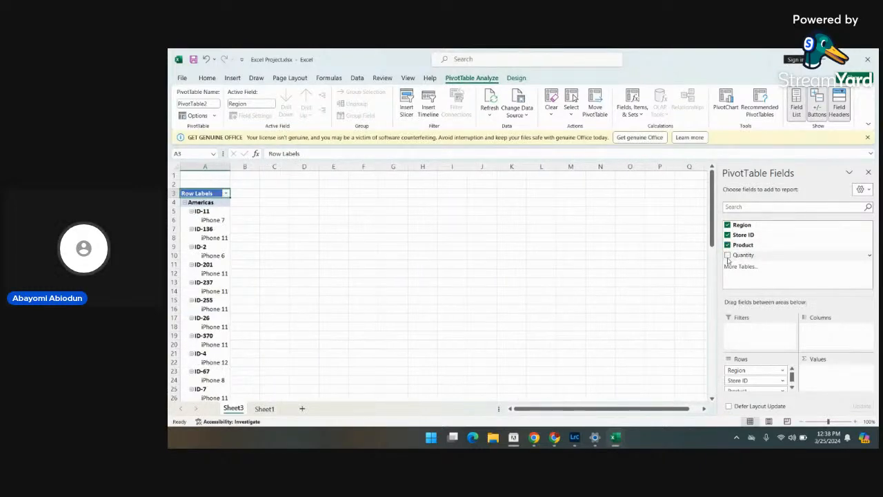
click(727, 255)
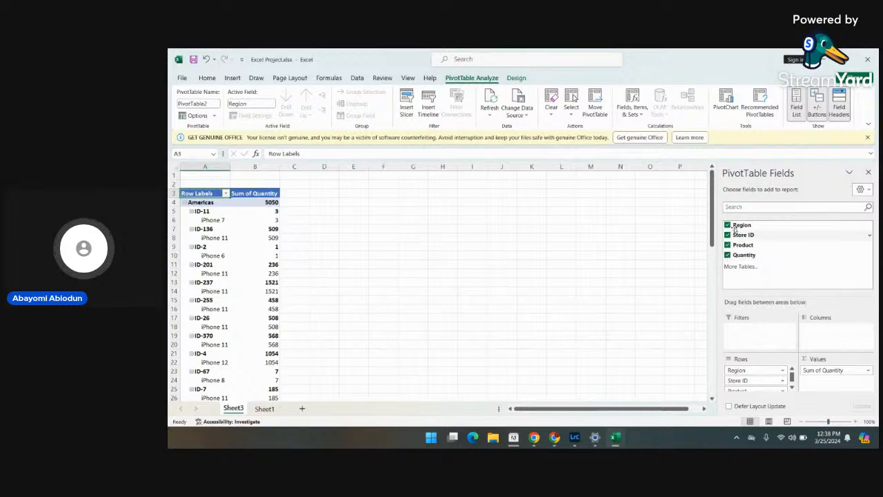
scroll(240, 290, down, 1)
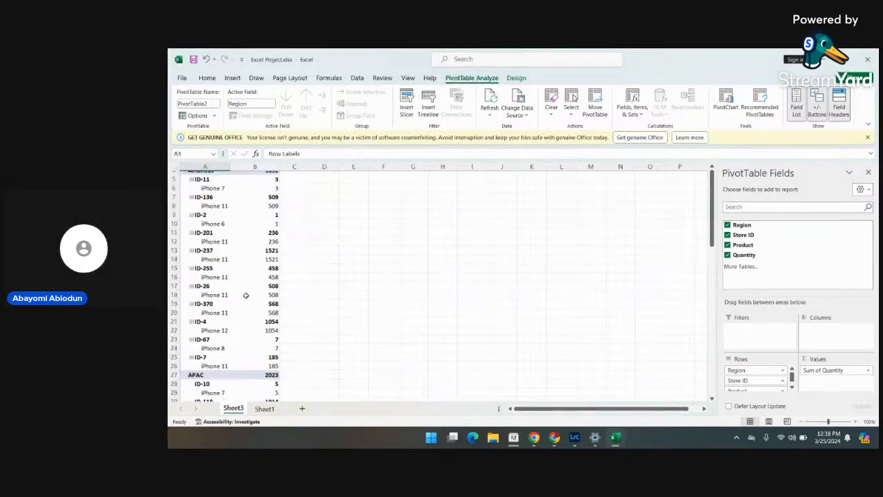
scroll(243, 292, up, 1)
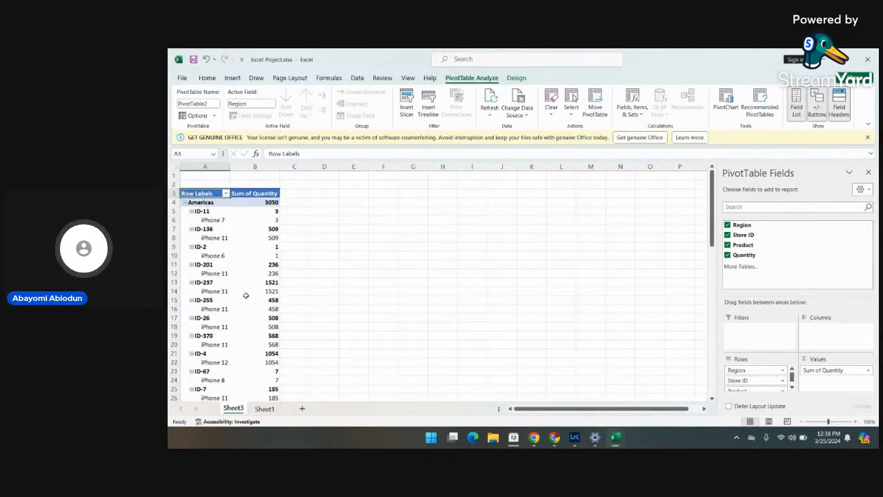
mouse_move(245, 295)
Switch to worksheet1.xlsx to examine the region heading formula in cell I6 and the product-by-region summary, and return to Excel Project.xlsx
mouse_move(616, 443)
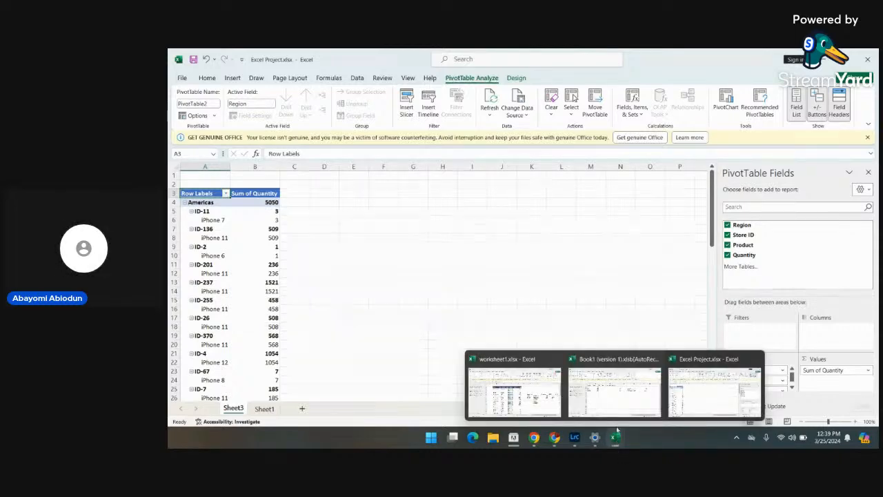
mouse_move(619, 405)
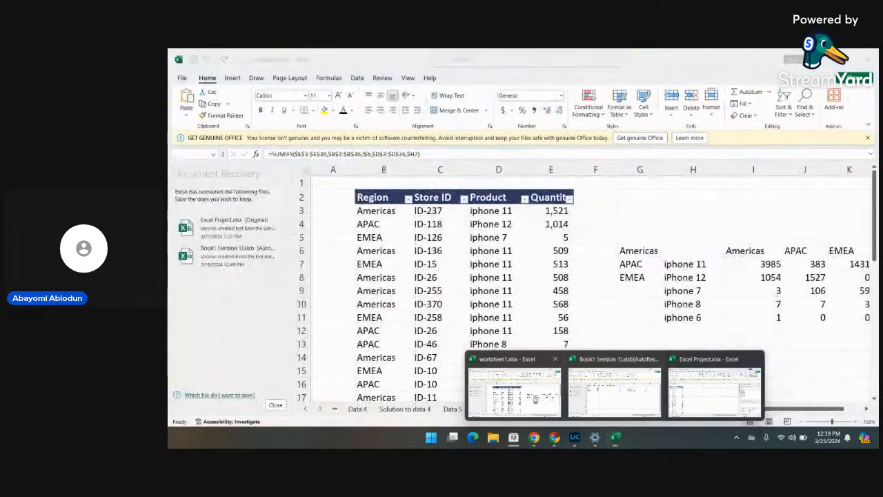
click(514, 392)
click(753, 250)
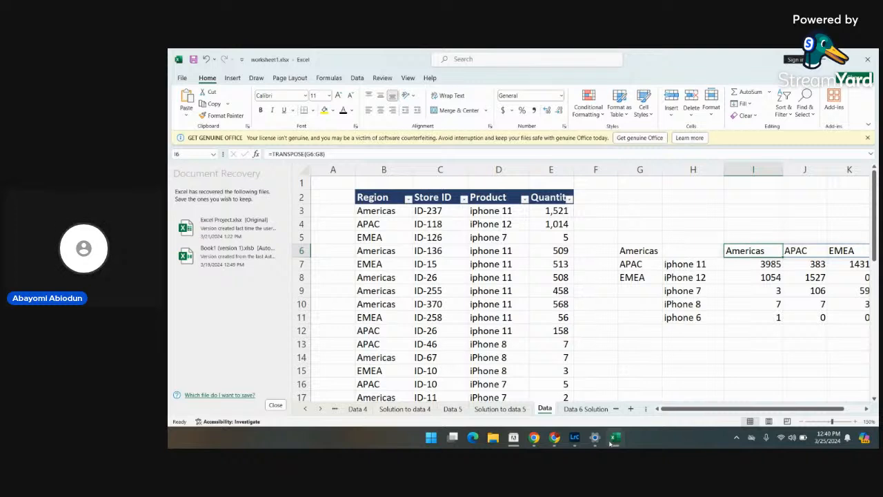
mouse_move(620, 437)
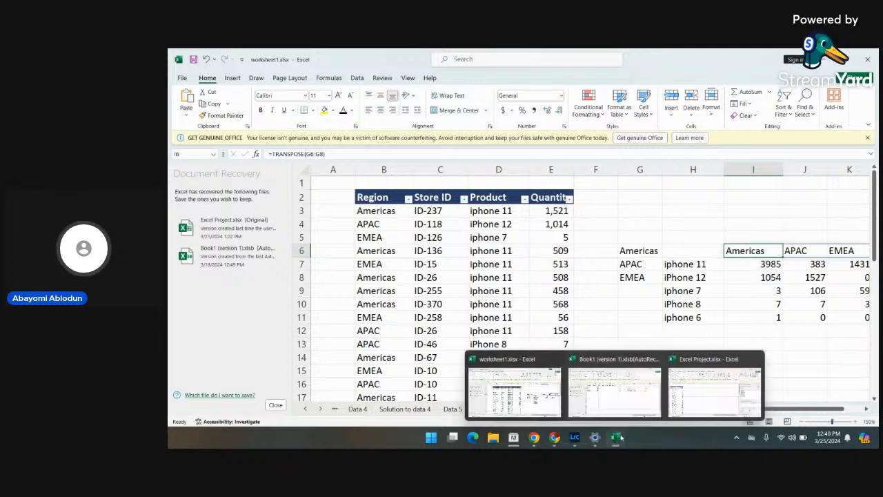
click(713, 391)
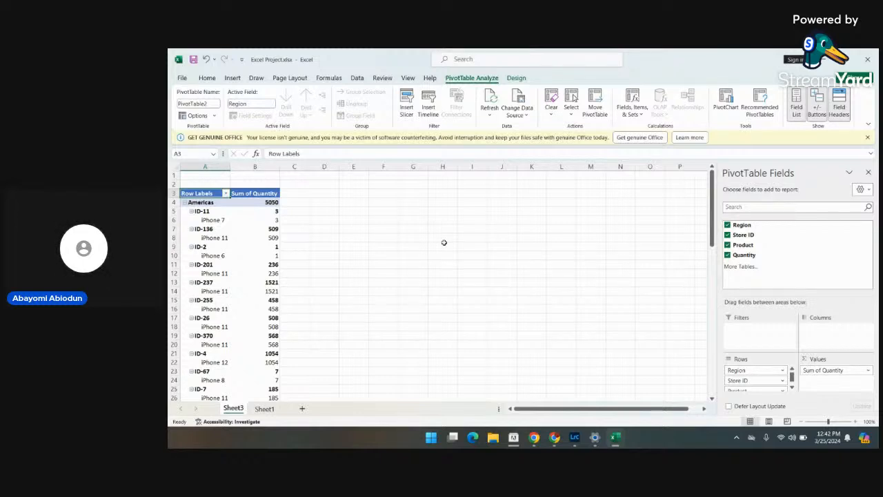
Remove Store ID from the PivotTable and re-add Region so that it is nested under Product in the rows
click(727, 235)
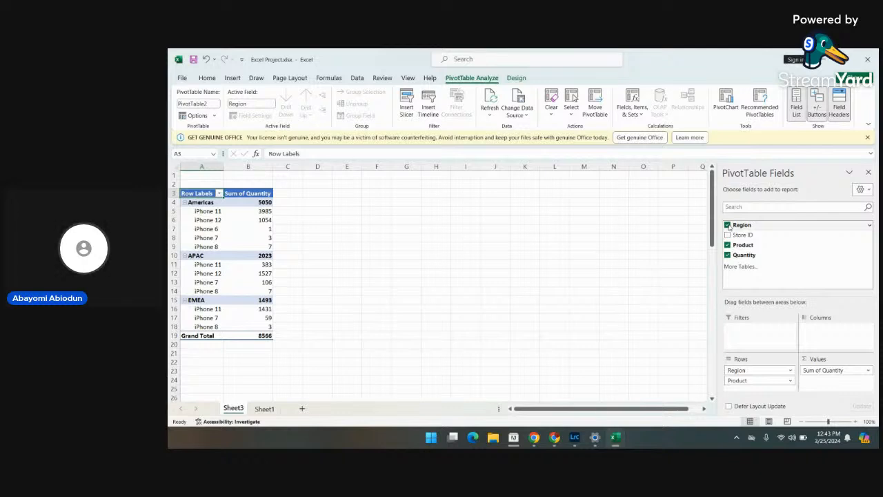
click(727, 225)
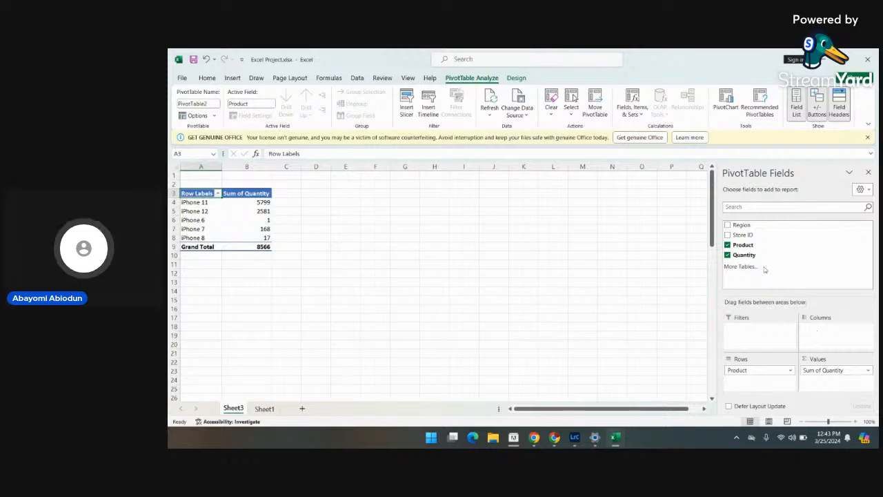
click(728, 225)
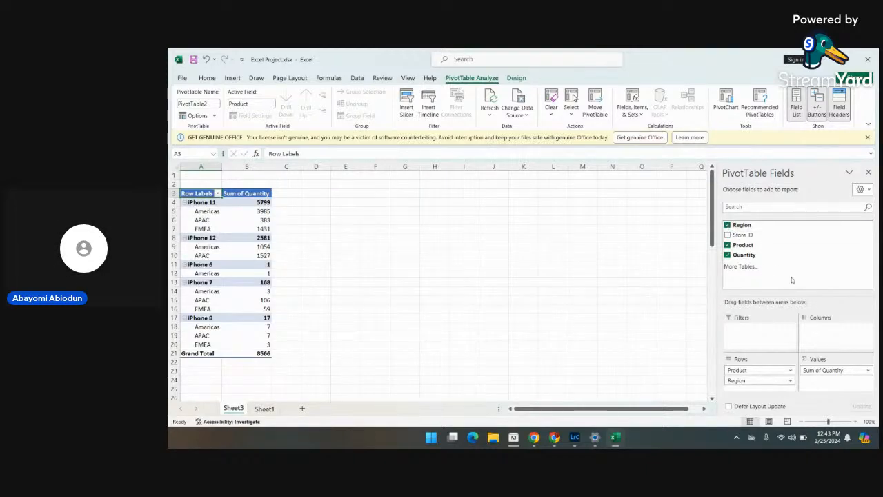
Take the Quantity and Region fields out of the PivotTable one at a time and put each one back
click(791, 381)
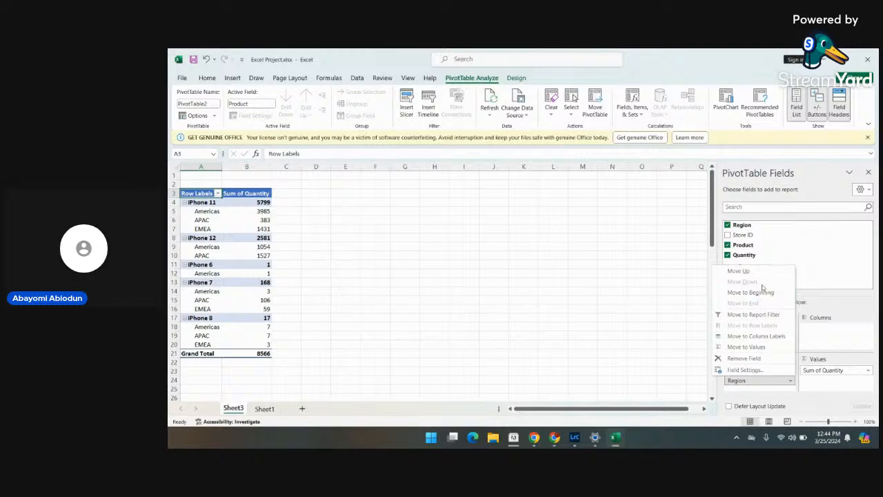
click(825, 304)
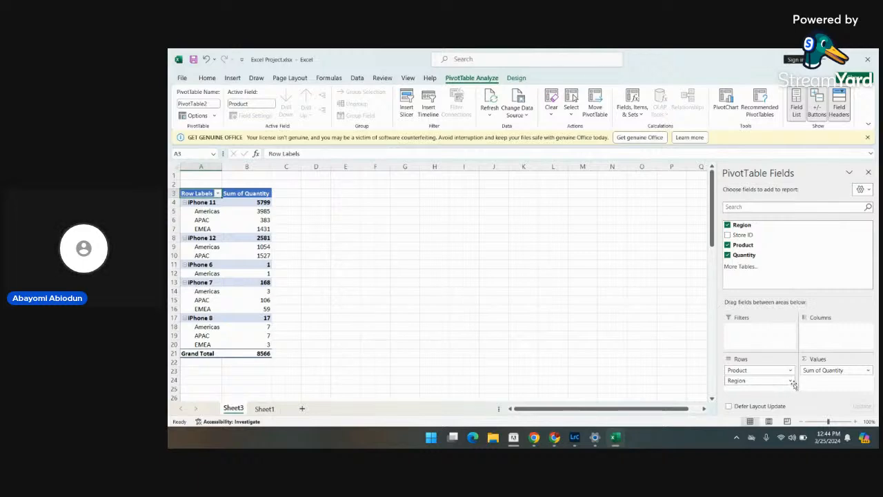
click(728, 255)
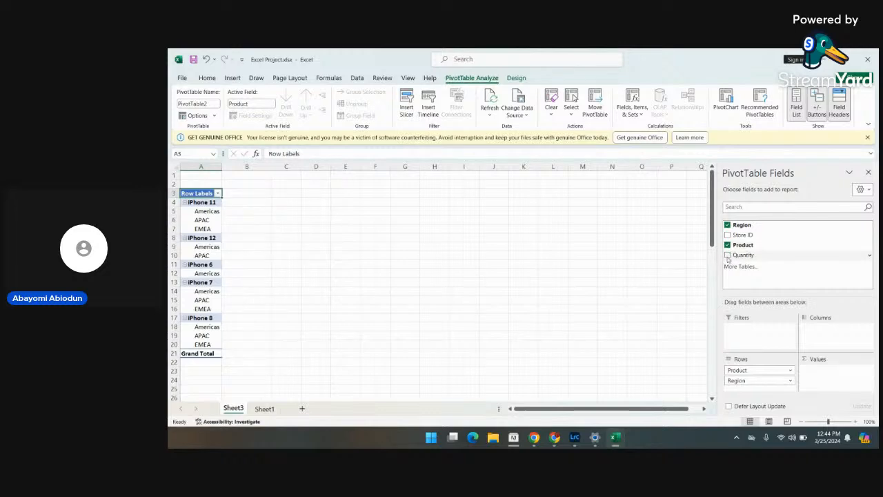
click(728, 255)
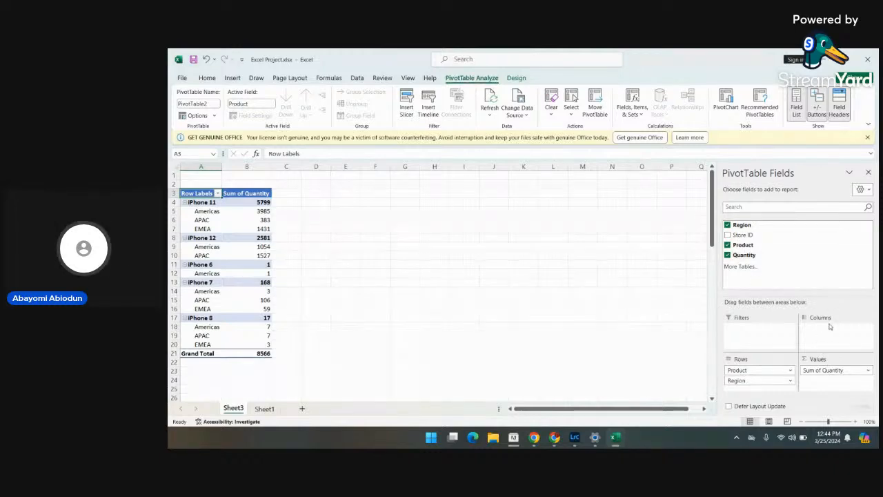
click(727, 225)
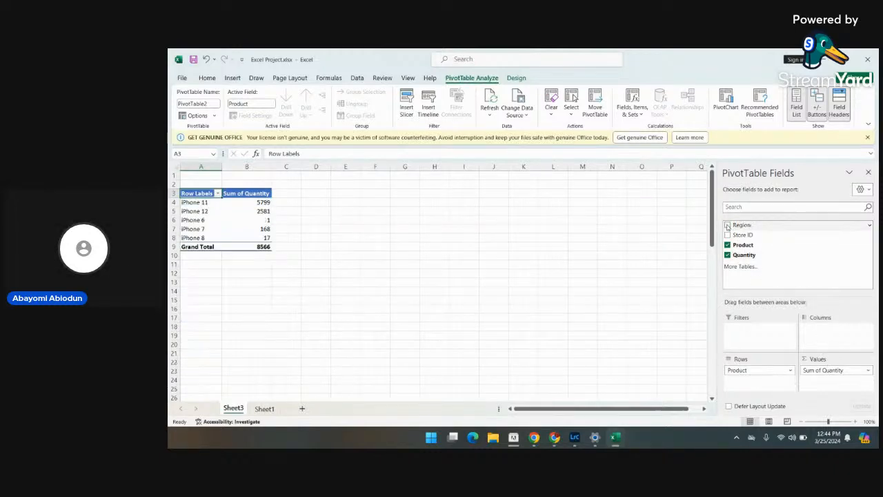
click(727, 225)
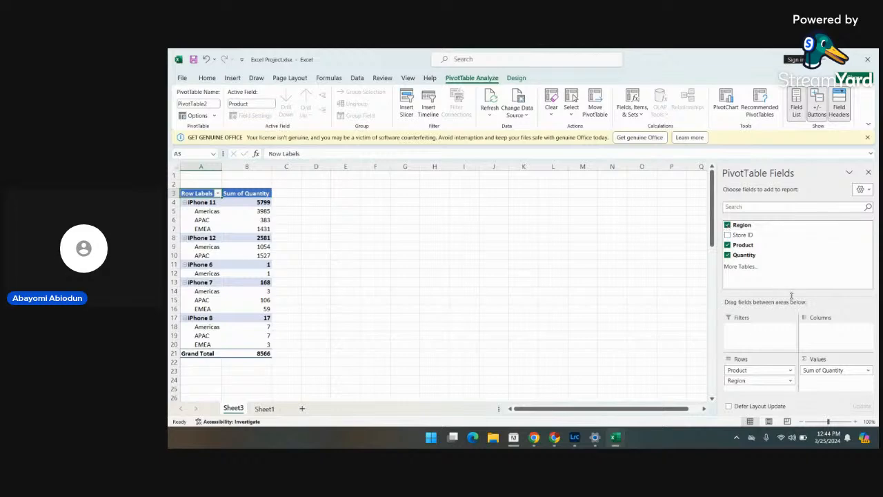
Move the Region field from the PivotTable's rows to its column labels
click(791, 382)
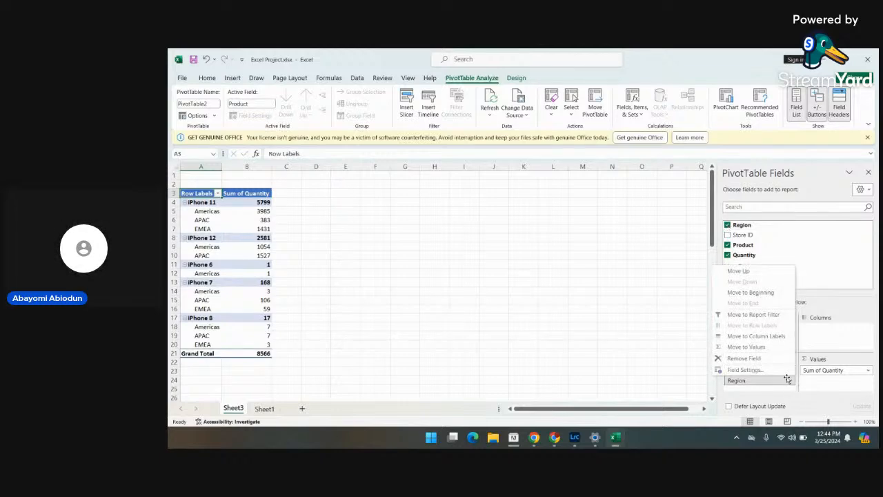
click(757, 336)
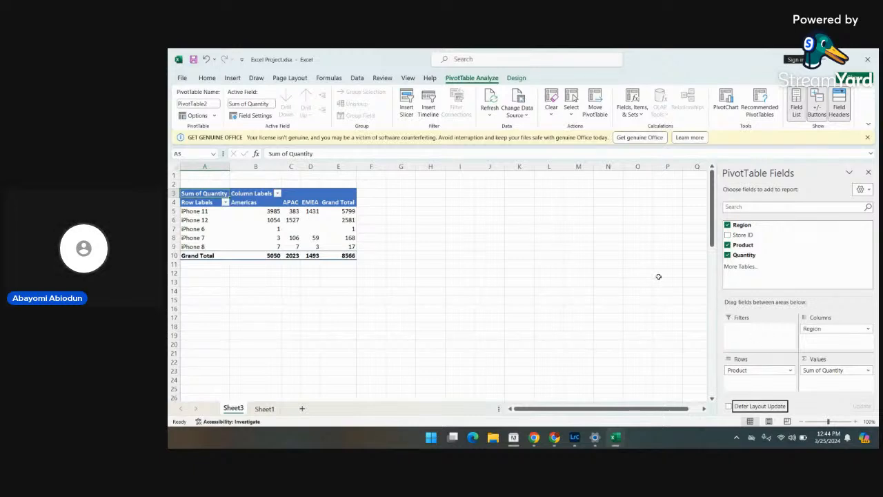
Try adding more tables to the PivotTable, and try to show the detail for the Grand Total row label
click(745, 267)
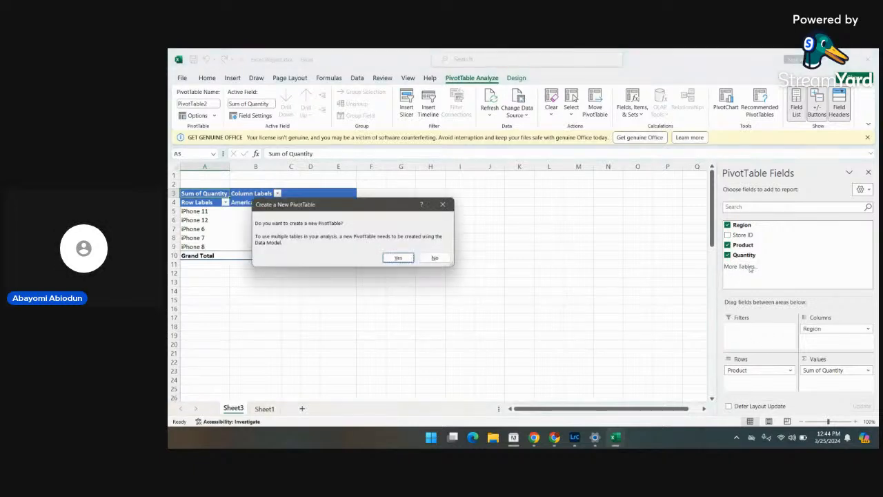
click(443, 205)
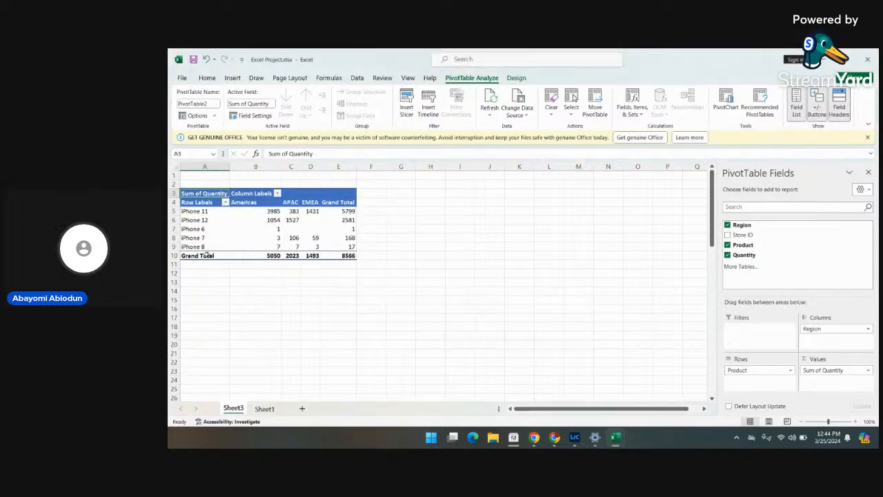
double_click(210, 258)
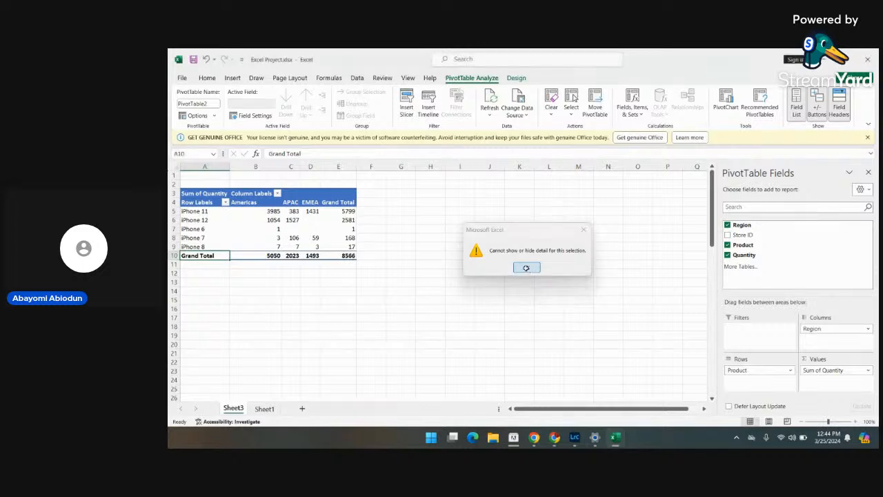
click(527, 268)
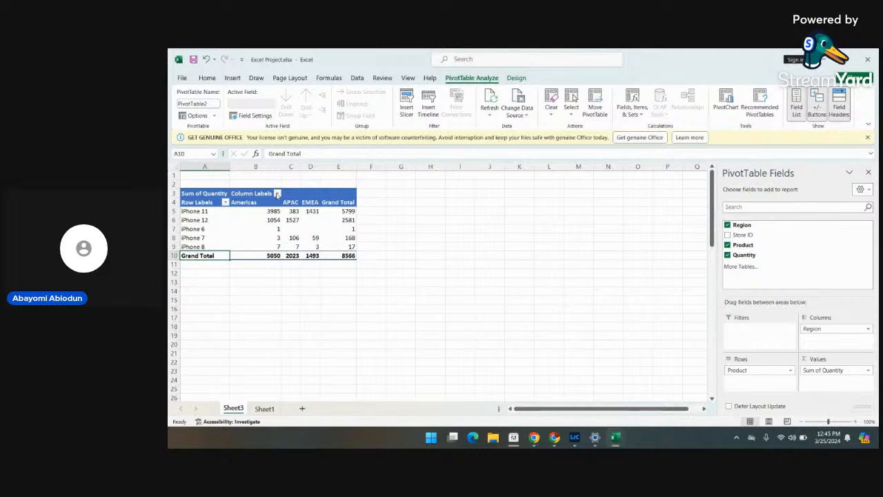
click(276, 194)
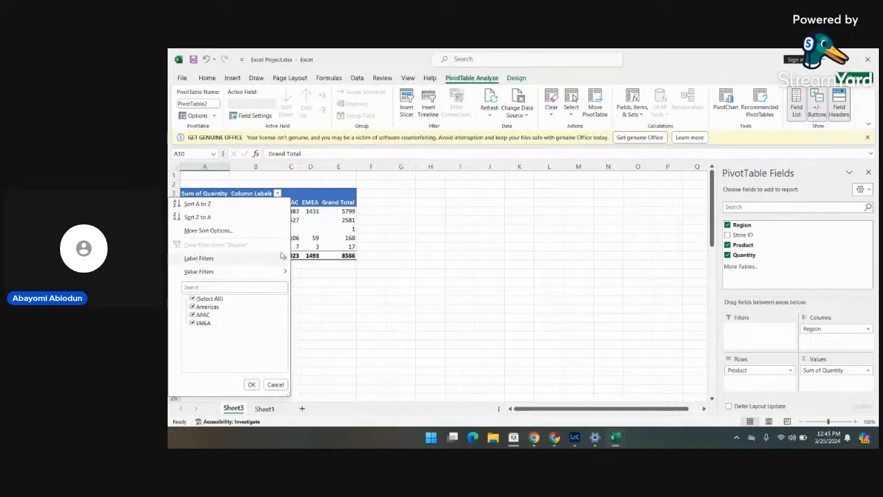
mouse_move(287, 256)
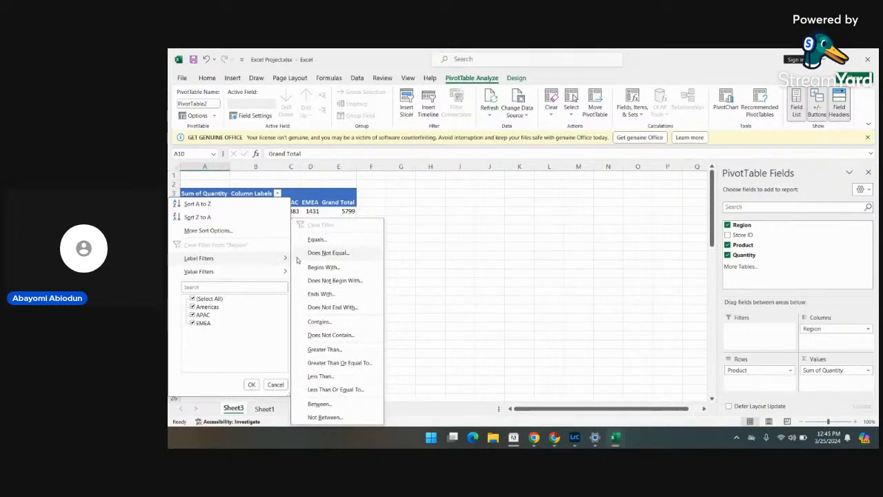
click(443, 258)
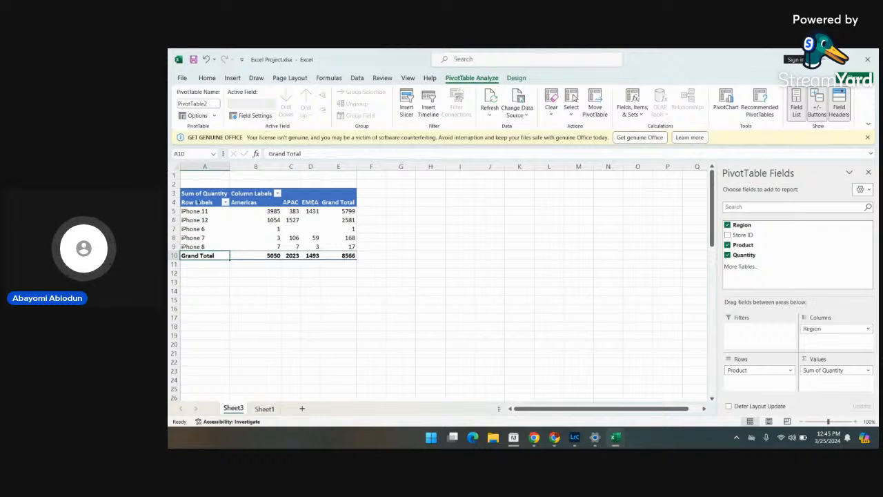
Blank out the Row Labels and Column Labels captions in the PivotTable's header
click(207, 202)
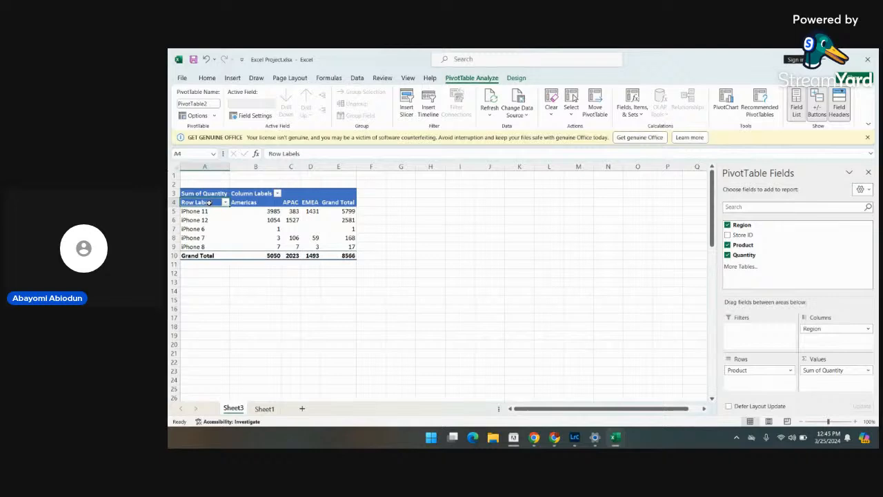
click(430, 220)
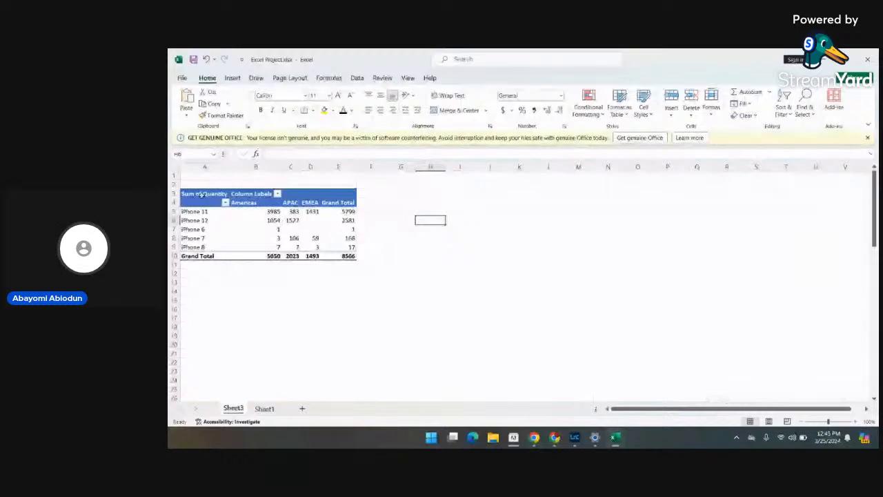
click(252, 193)
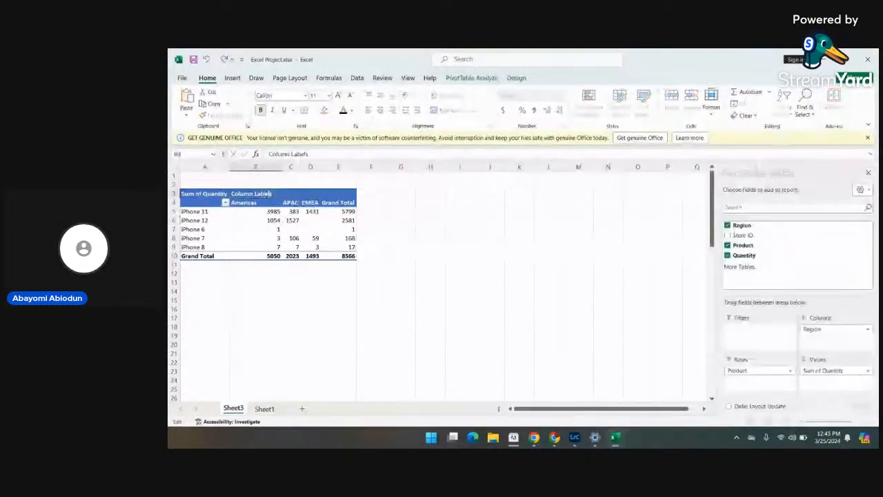
key(BackSpace)
key(BackSpace)
key(BackSpace)
key(BackSpace)
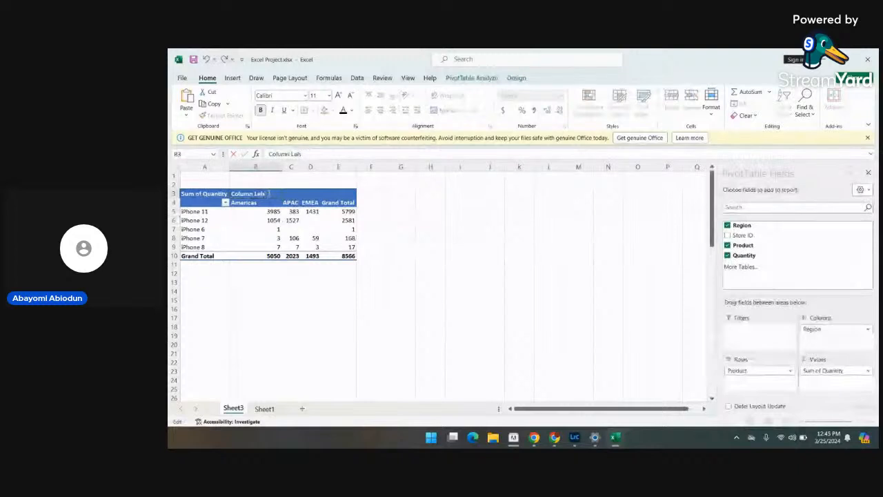
key(BackSpace)
key(BackSpace)
key(BackSpace)
key(BackSpace)
key(BackSpace)
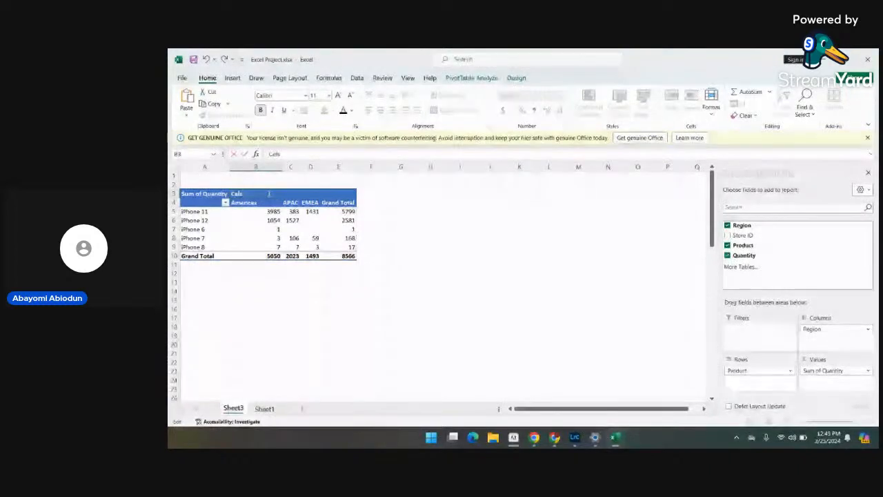
key(BackSpace)
key(BackSpace)
key(BackSpace)
key(BackSpace)
click(287, 301)
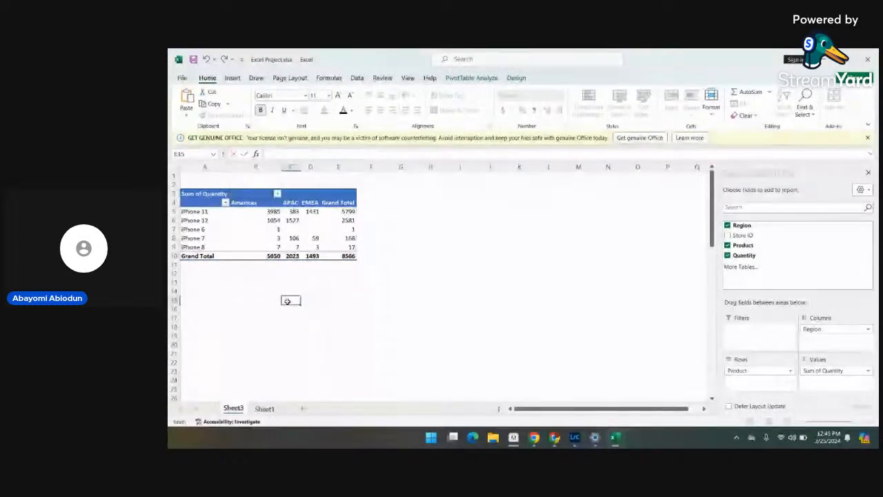
click(223, 194)
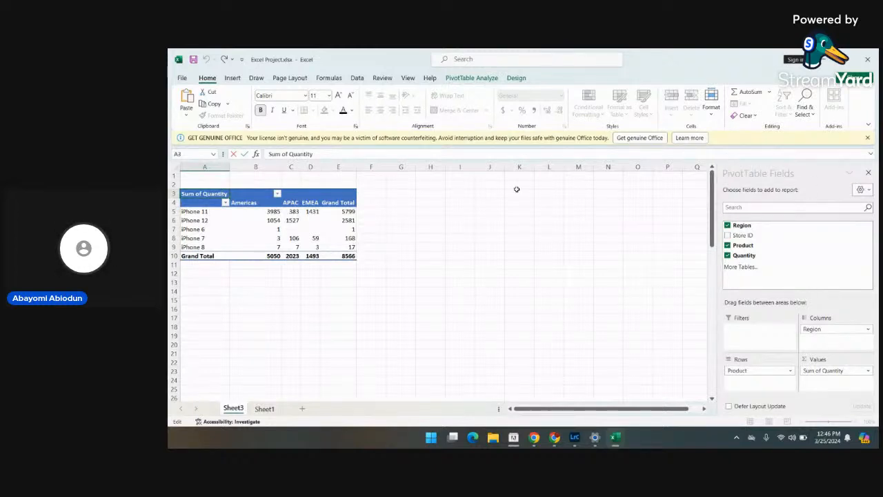
click(399, 236)
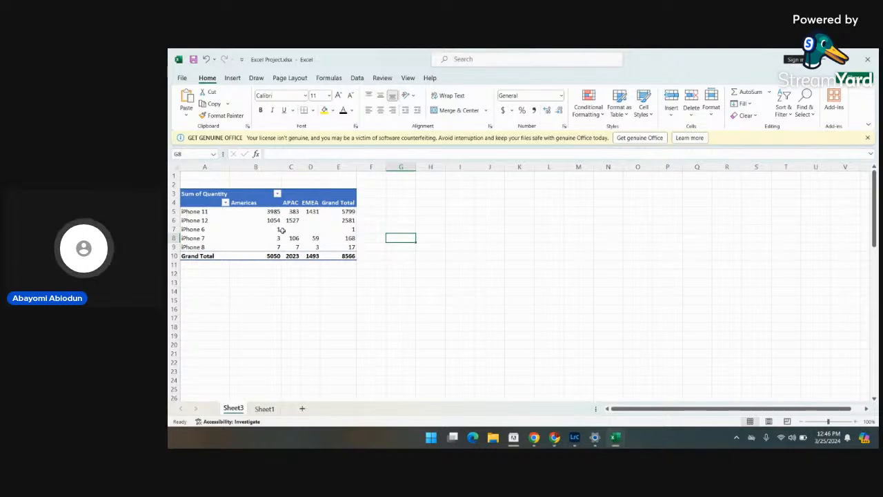
mouse_move(279, 230)
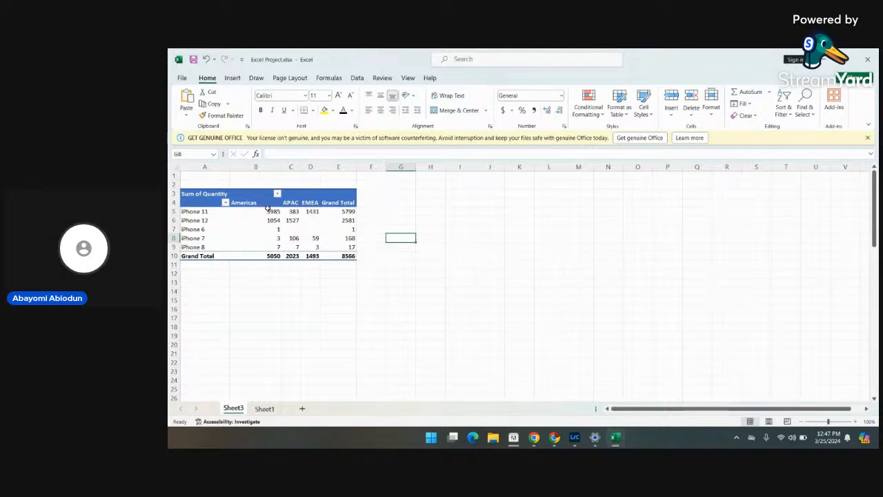
mouse_move(268, 209)
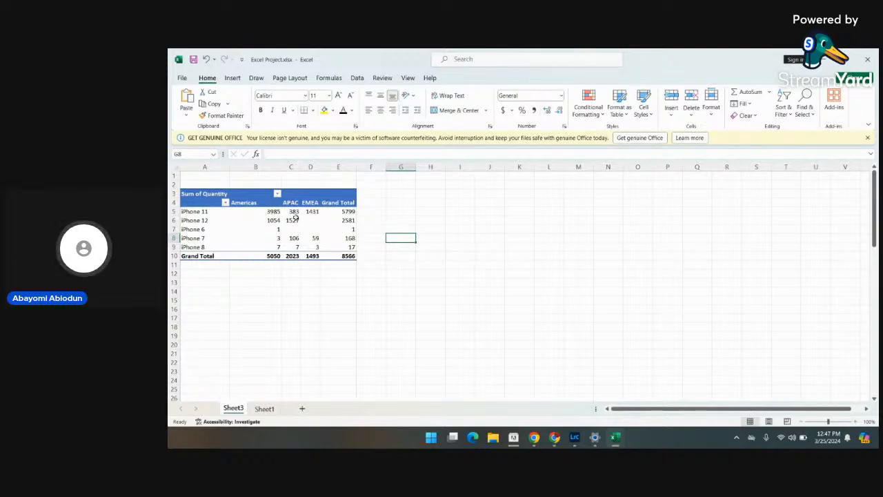
mouse_move(295, 218)
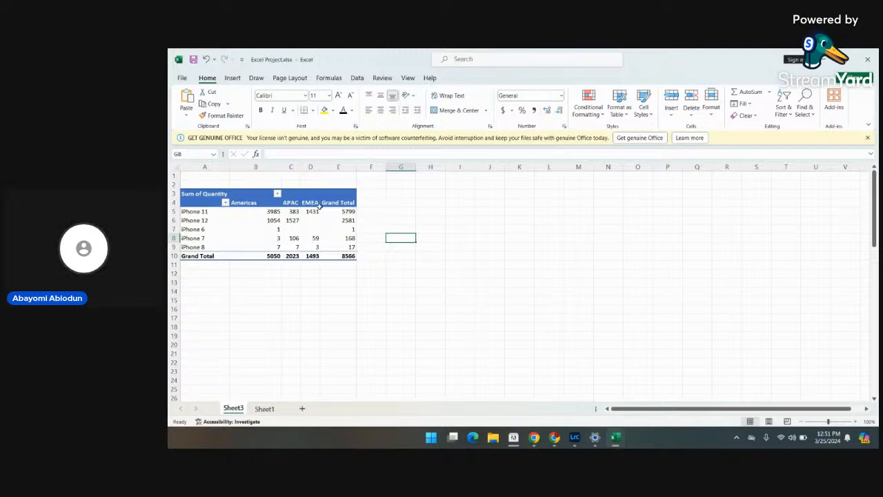
mouse_move(273, 216)
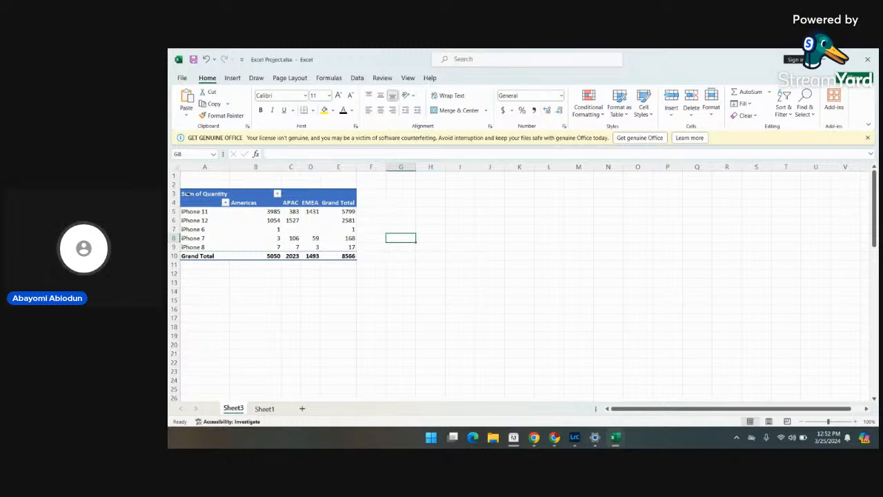
Insert the recommended Clustered Column chart for the PivotTable and place it beside and slightly below the table, starting in column F
click(182, 186)
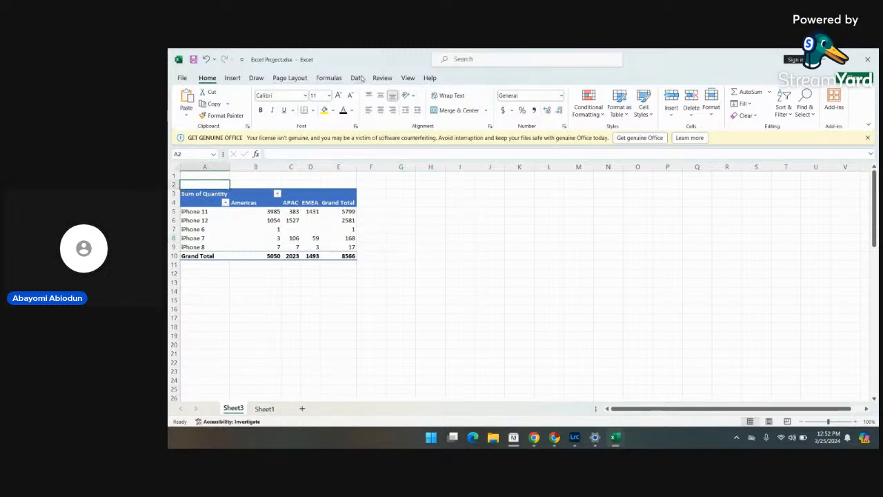
click(232, 78)
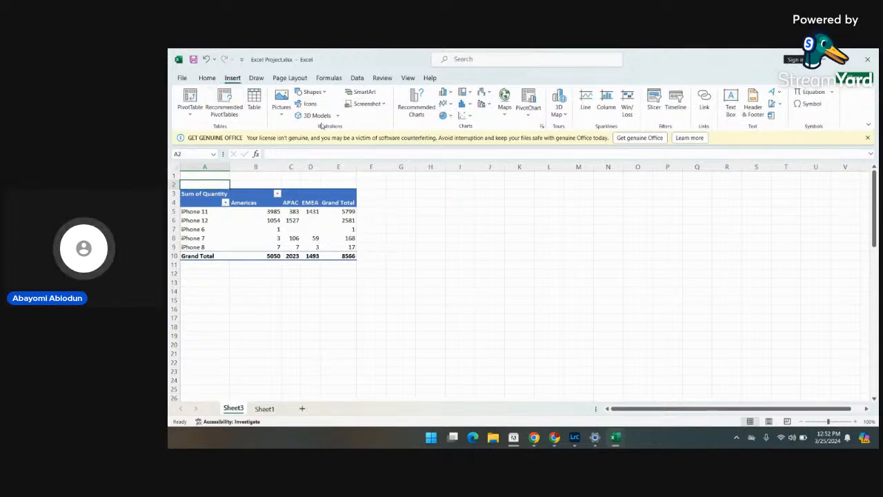
click(422, 110)
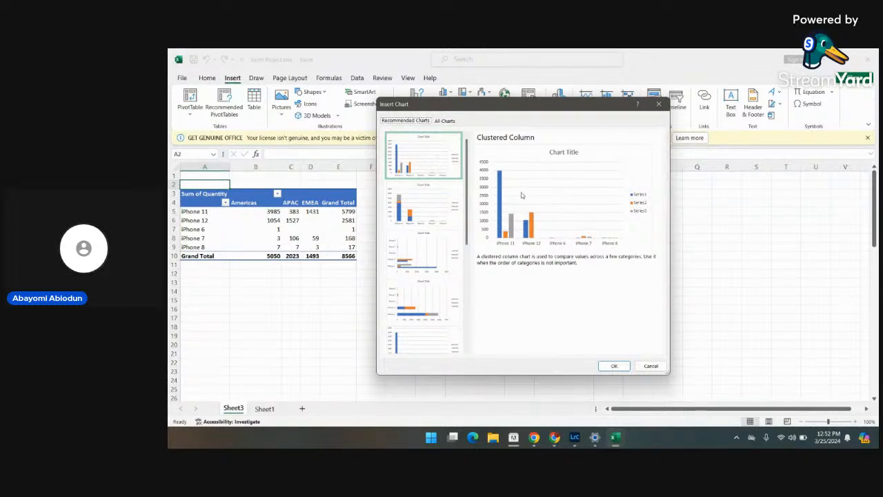
click(609, 365)
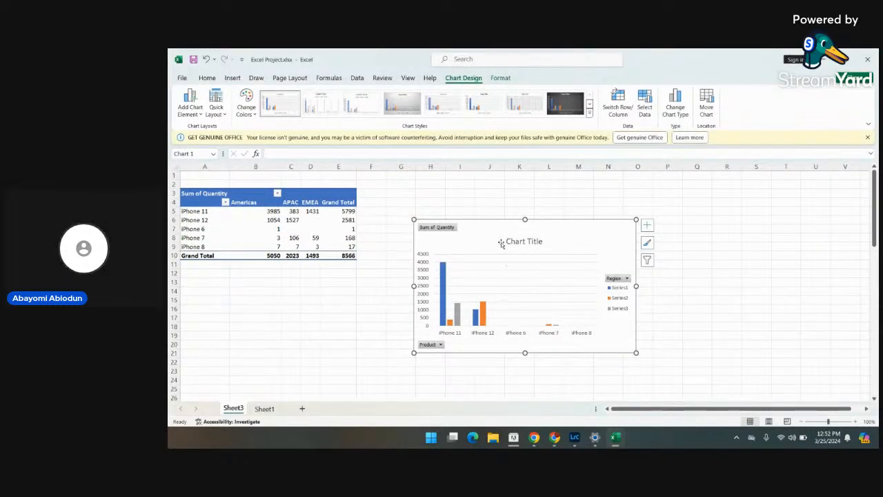
drag(496, 231, 454, 255)
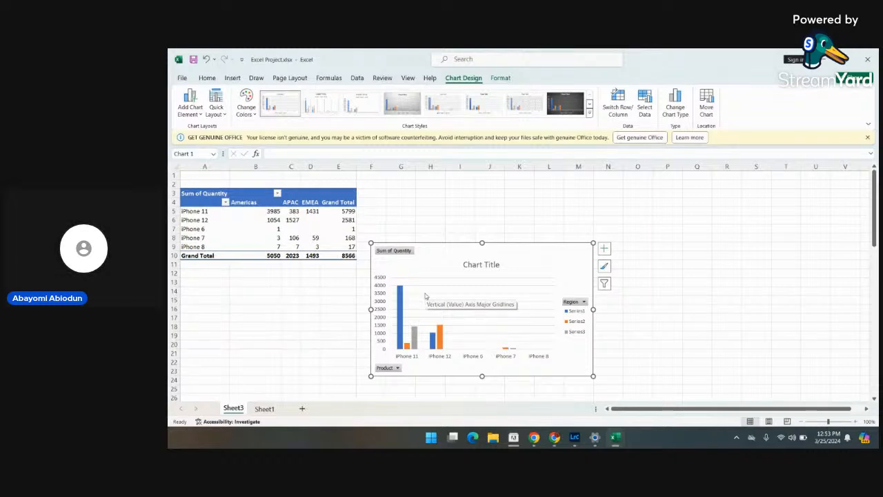
Examine the formatting options of the chart area, the legend and the Series1 legend entry, including its fill and border
click(583, 311)
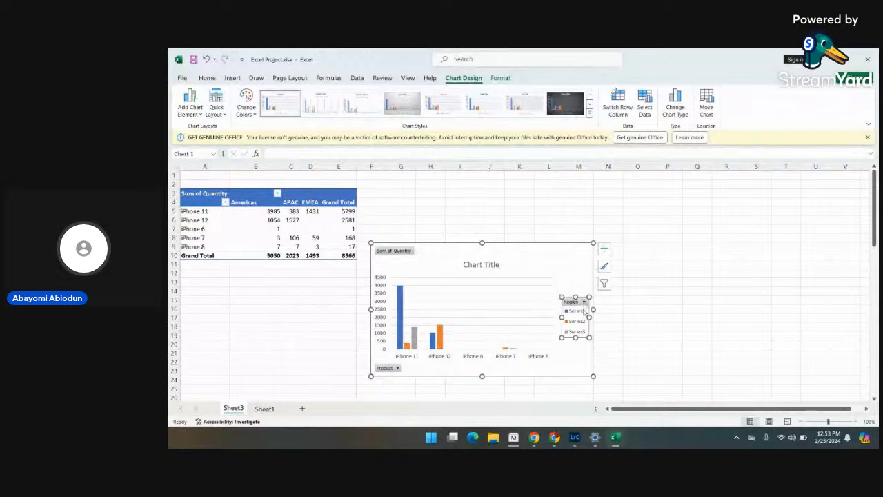
double_click(584, 311)
click(583, 302)
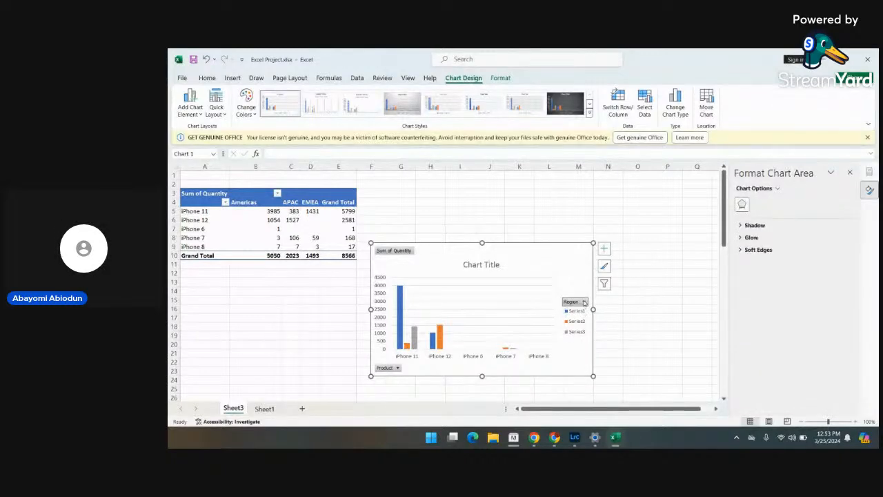
click(742, 227)
click(743, 228)
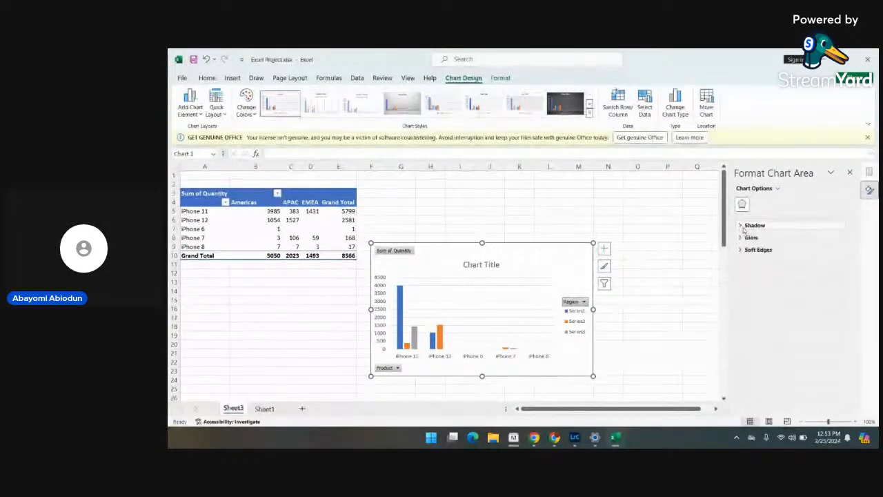
click(744, 239)
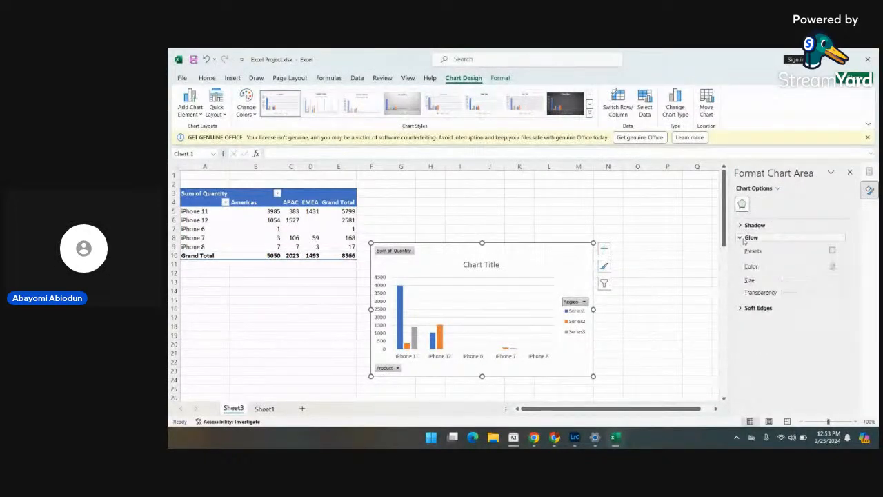
click(744, 238)
click(580, 310)
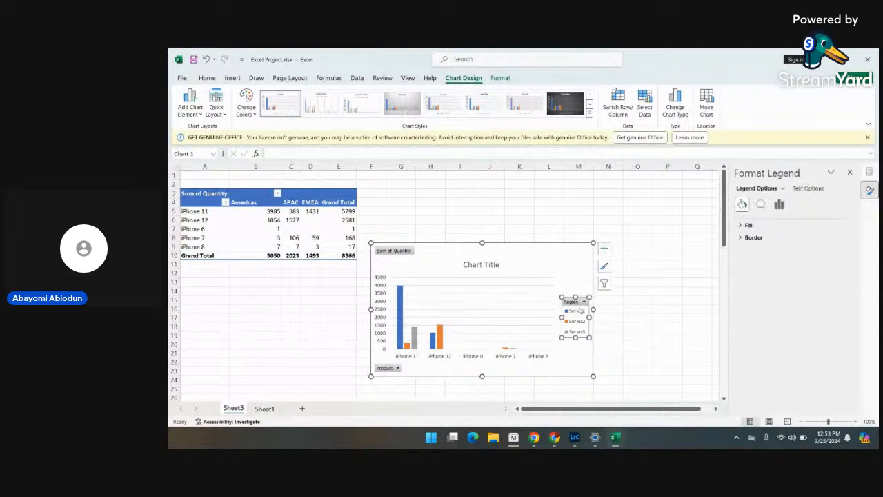
click(580, 314)
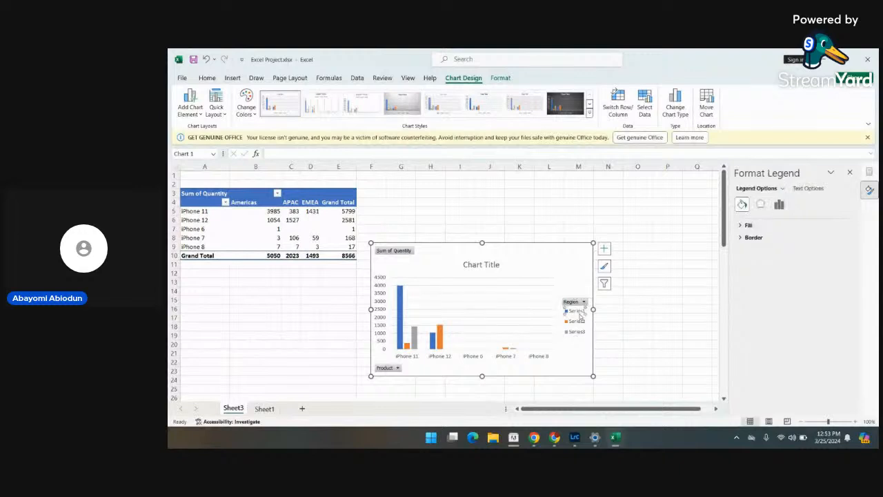
click(742, 226)
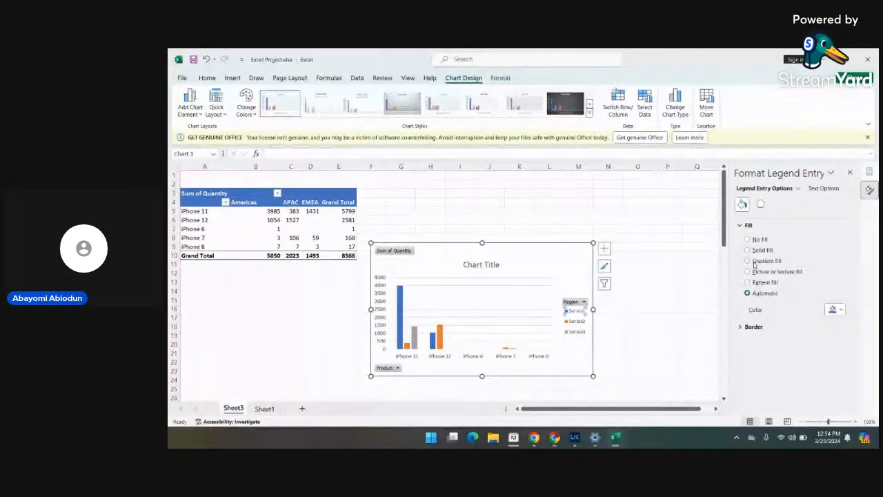
click(749, 327)
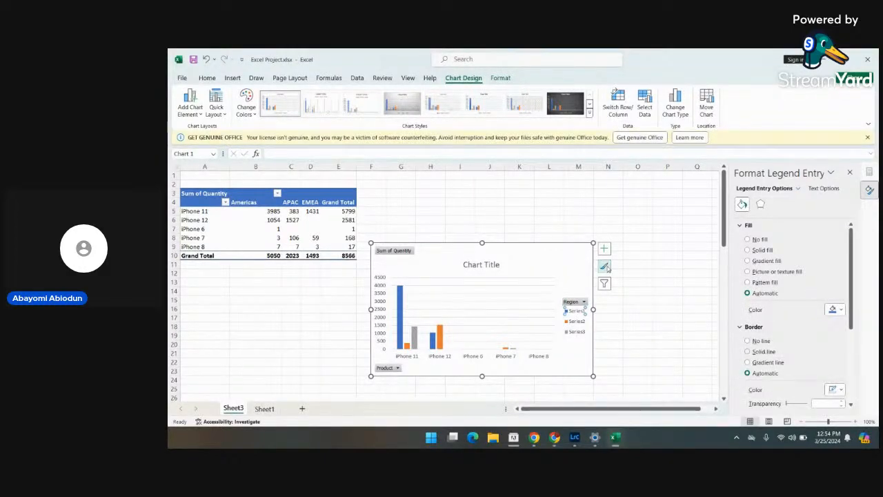
click(580, 306)
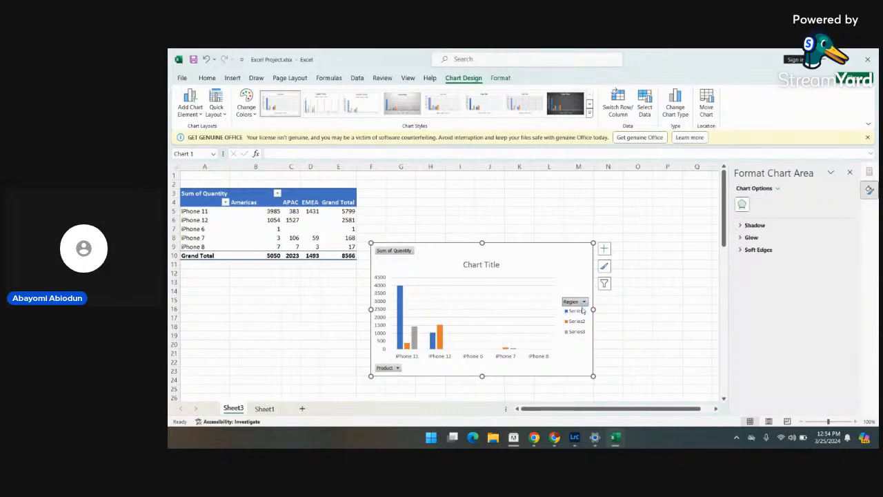
click(578, 308)
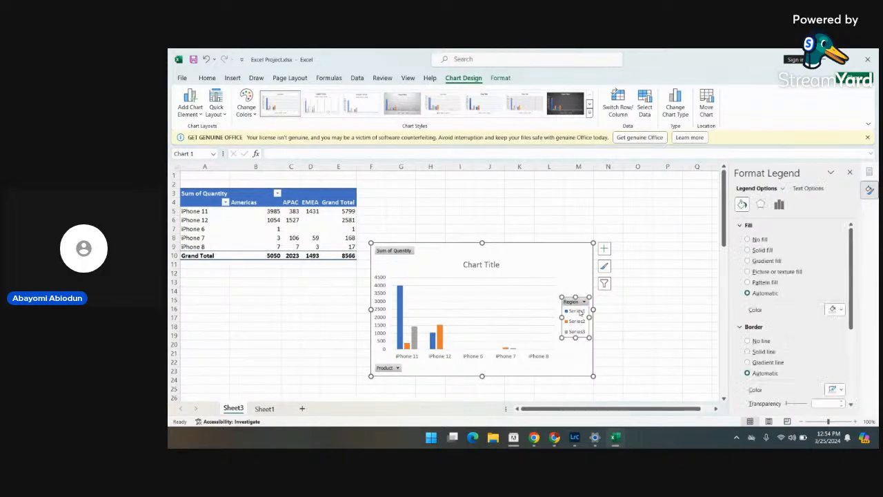
Open the style choices for the PivotChart, and try to switch between the open Excel workbooks
click(607, 266)
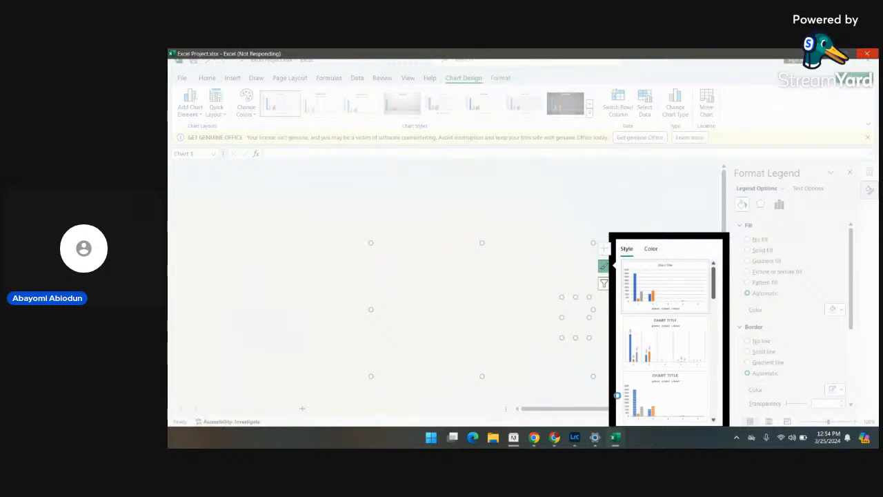
mouse_move(616, 437)
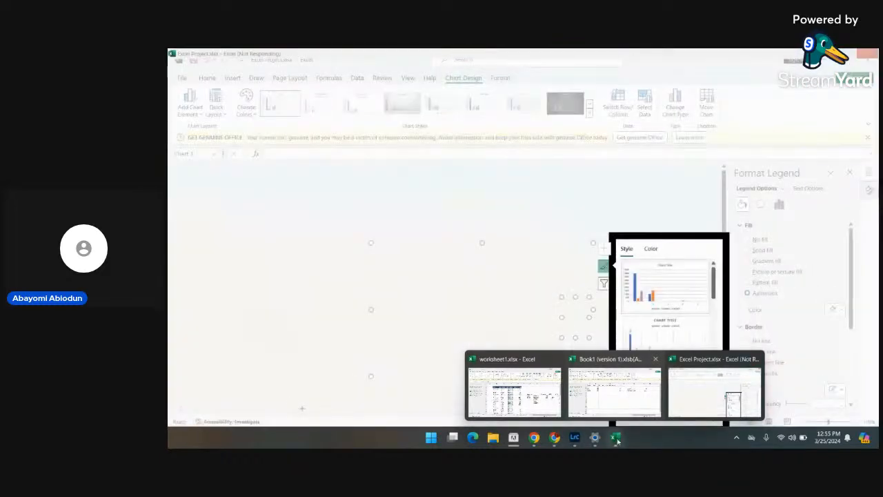
click(713, 386)
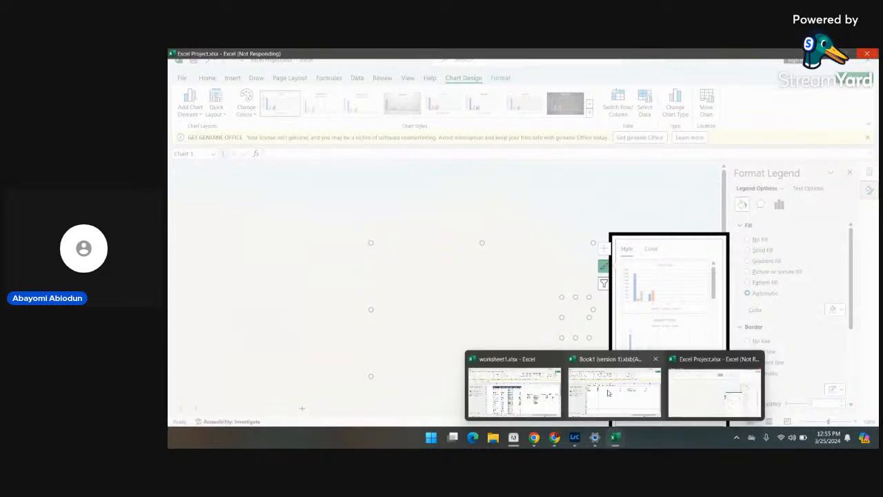
click(607, 391)
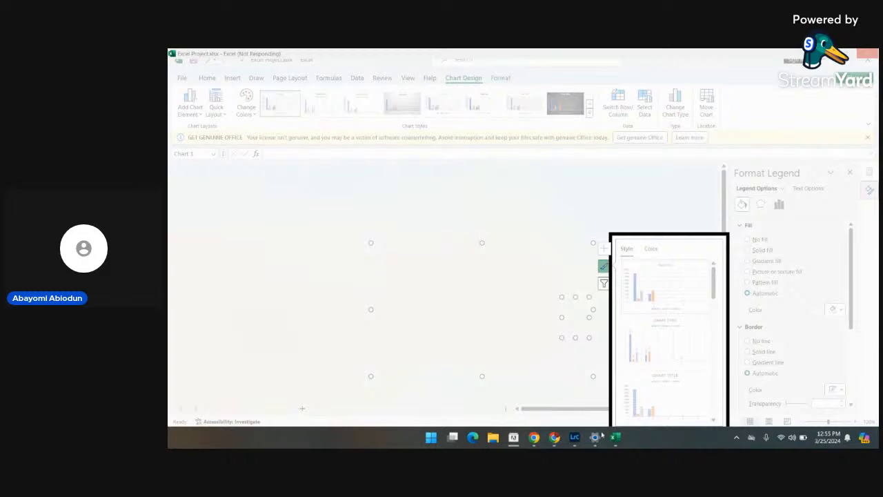
mouse_move(615, 437)
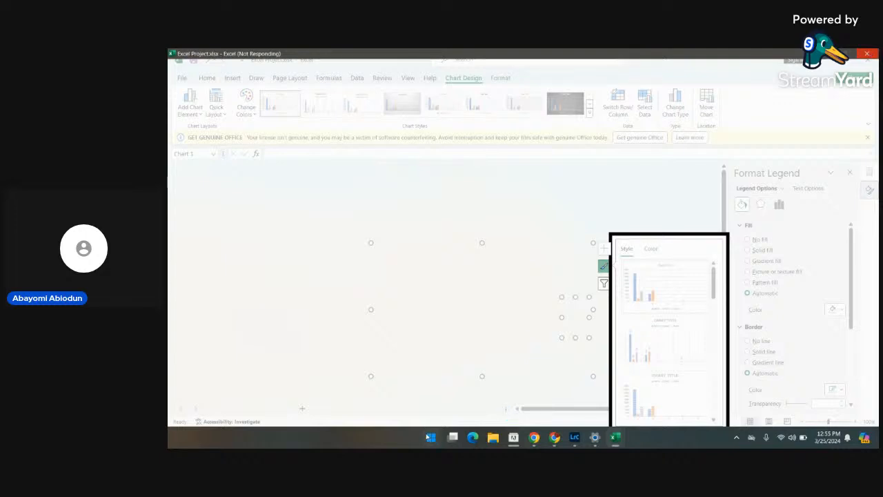
Find Excel by searching for "exc", launch a new instance of it and switch to its start page
click(431, 437)
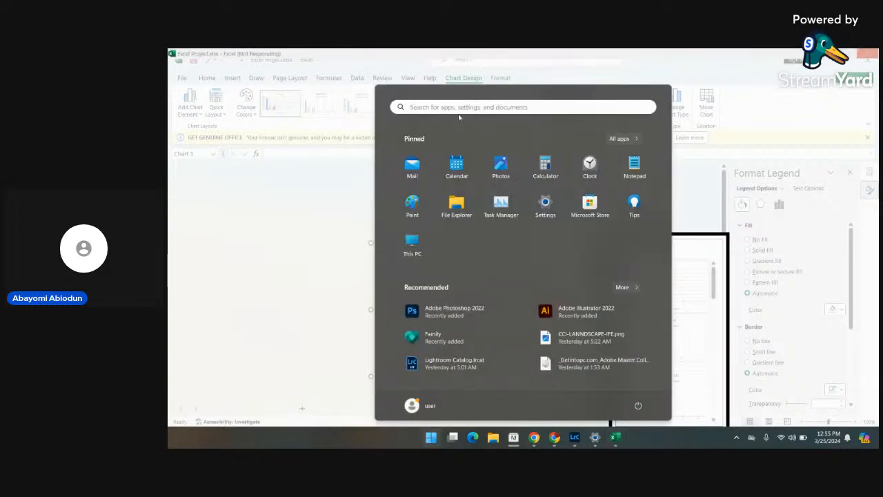
text(ex)
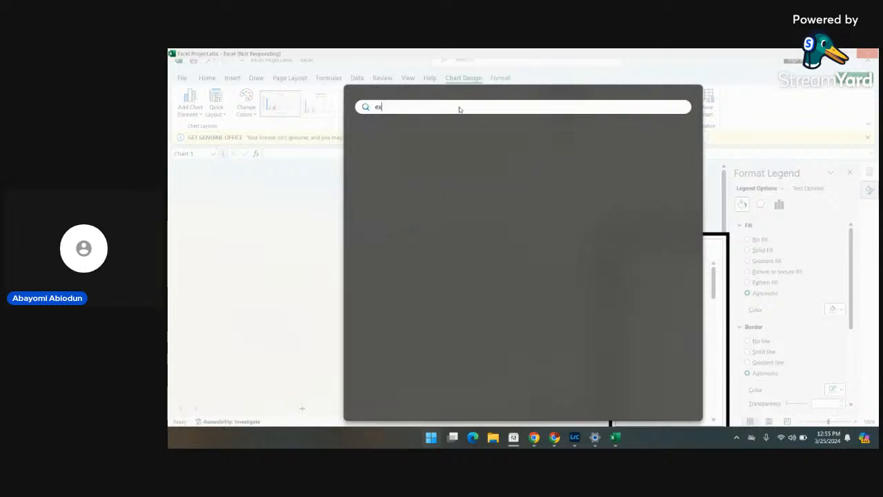
text(c)
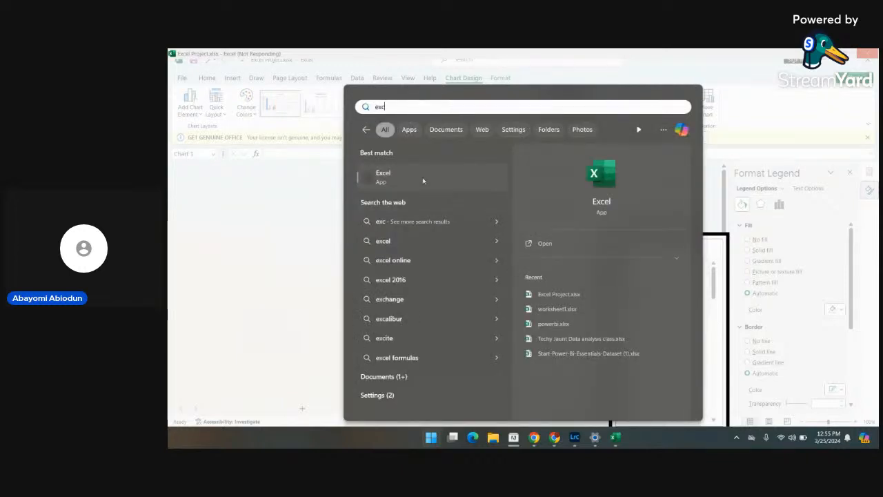
click(543, 243)
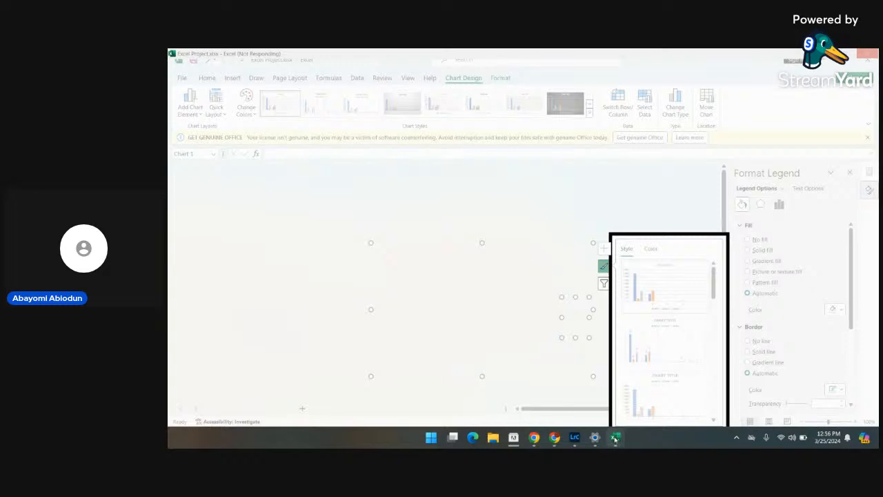
mouse_move(616, 438)
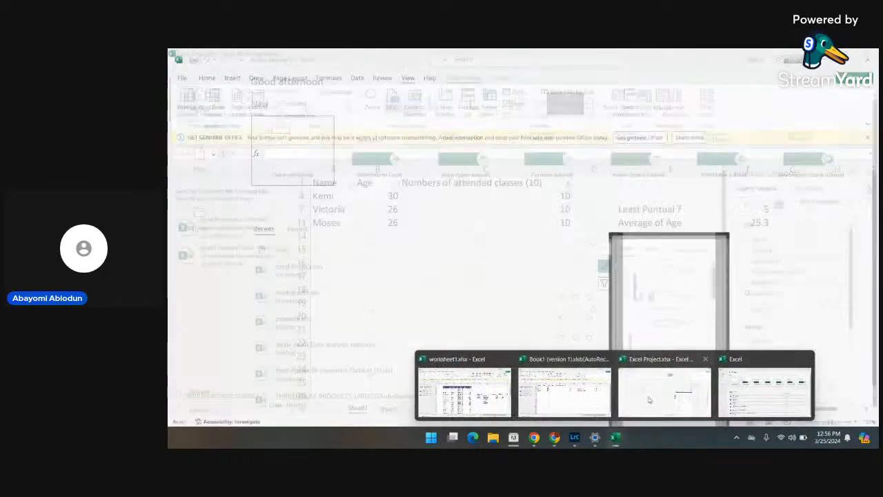
click(767, 404)
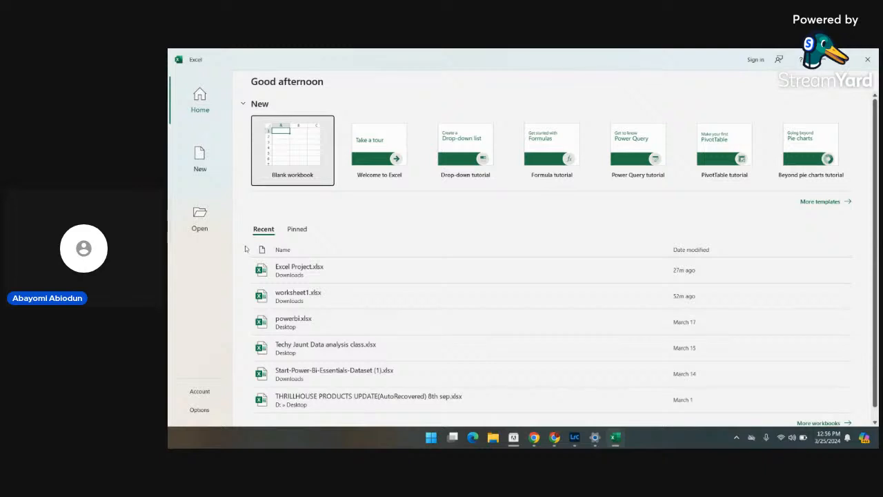
Open Excel Project.xlsx from the recent workbooks, cancelling the file-in-use notice and opening the file again
click(297, 271)
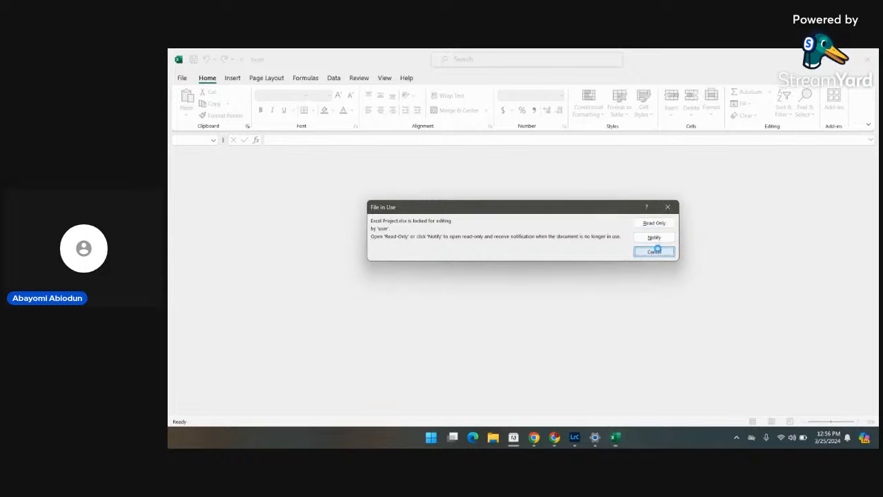
click(659, 251)
mouse_move(616, 437)
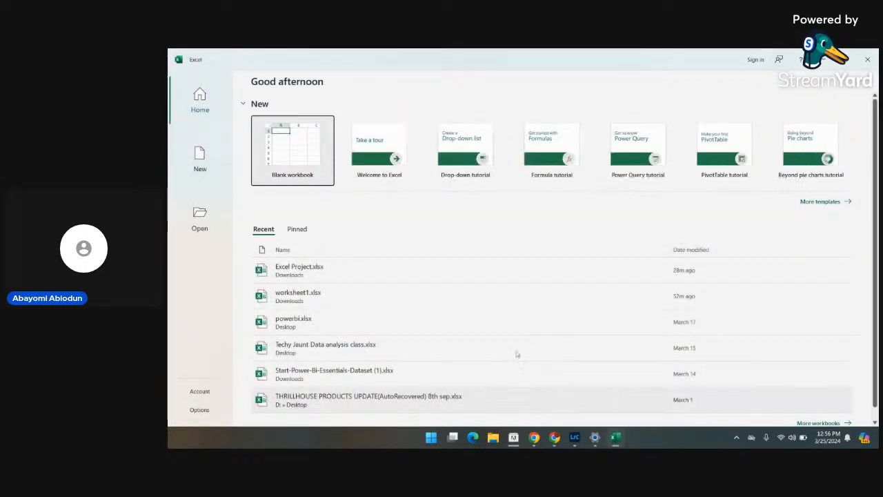
click(301, 269)
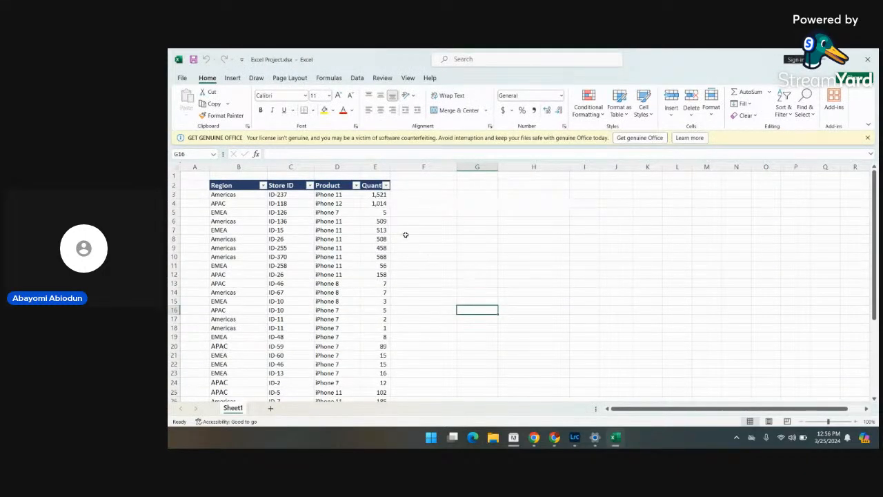
Create a PivotTable on a new worksheet from the Region, Store ID, Product and Quantity table on Sheet1
scroll(352, 237, down, 3)
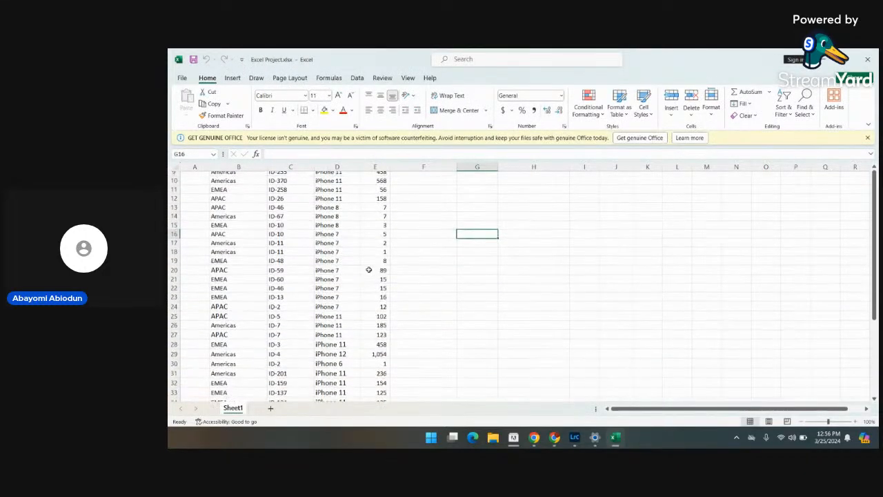
scroll(368, 270, up, 3)
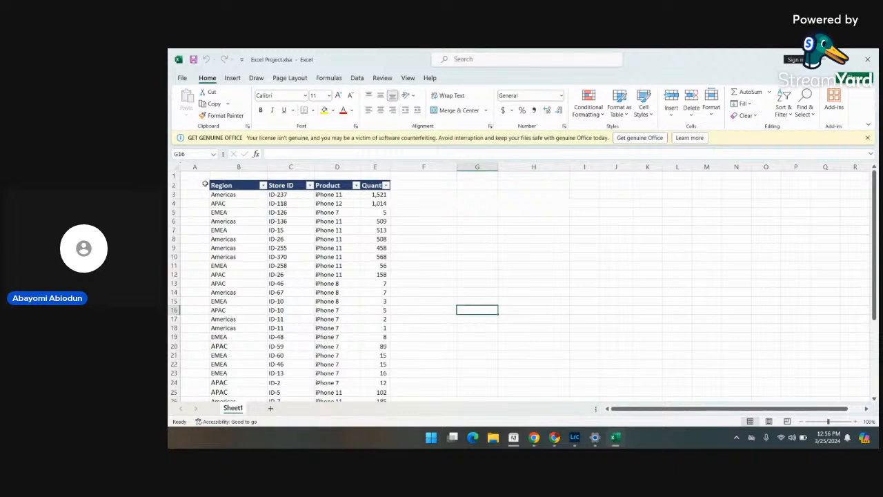
click(213, 185)
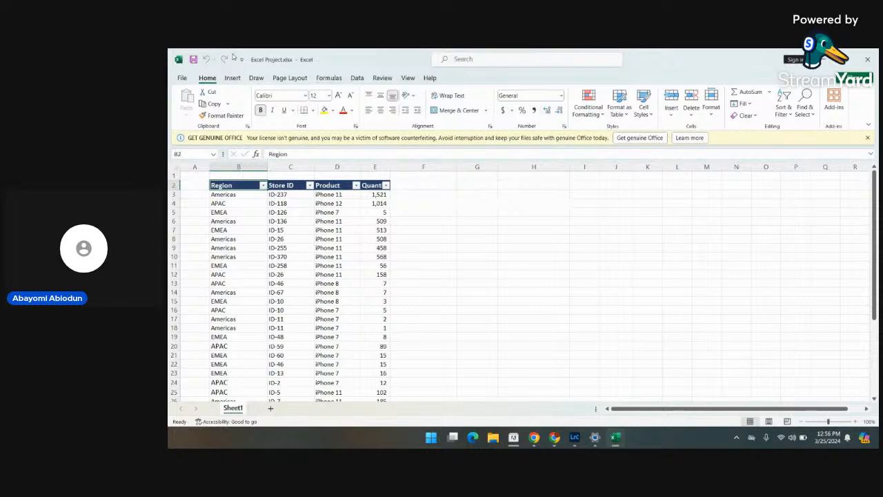
click(232, 78)
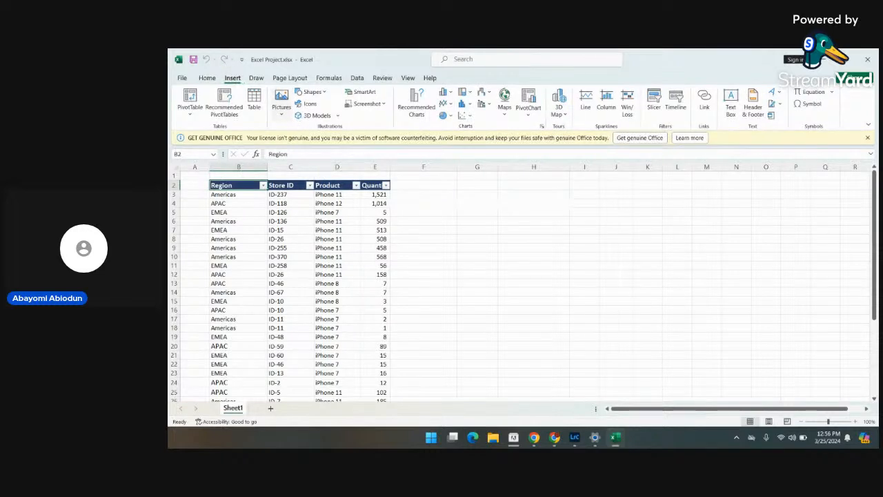
click(190, 109)
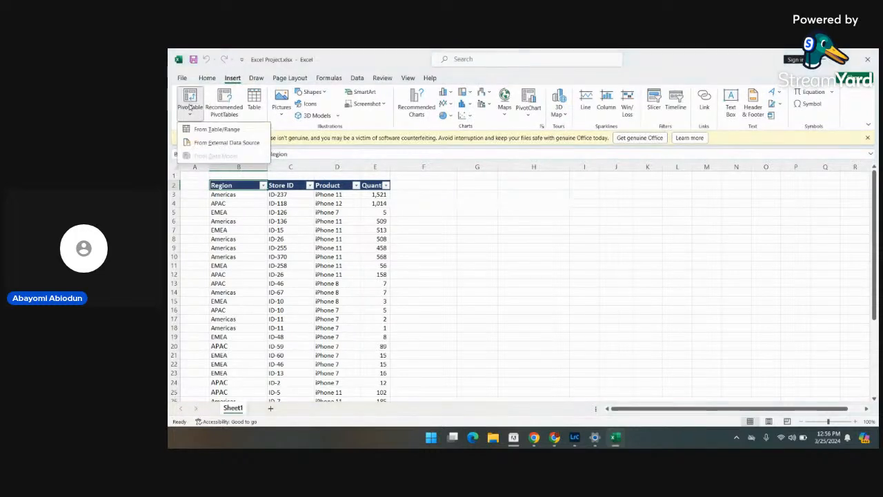
click(208, 135)
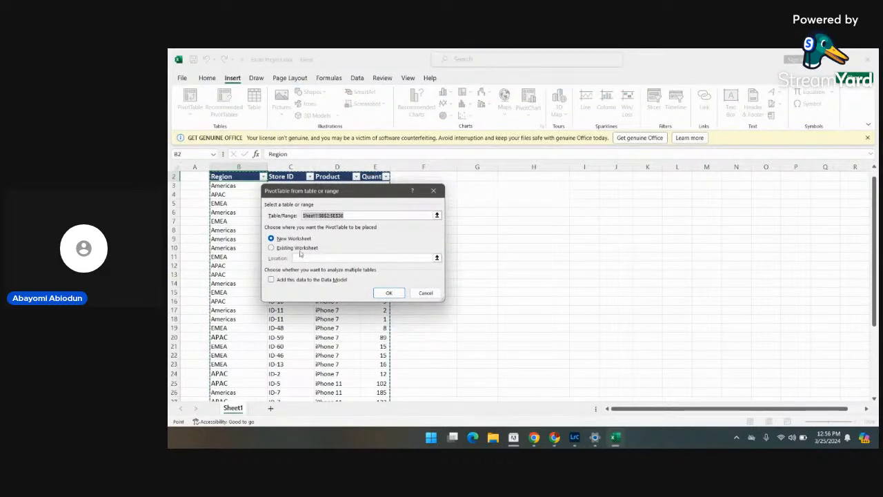
click(389, 292)
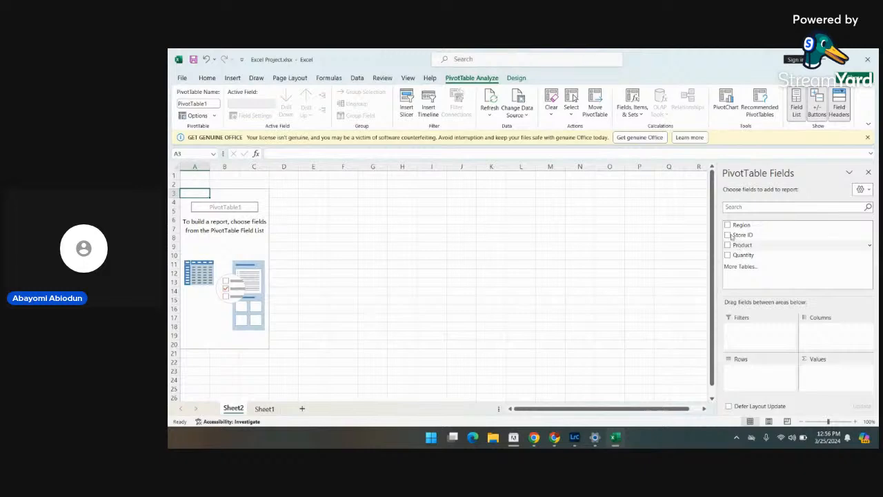
Add Region, Product and Quantity to the PivotTable, with Product as rows, Region as columns and the sum of Quantity as values
click(728, 225)
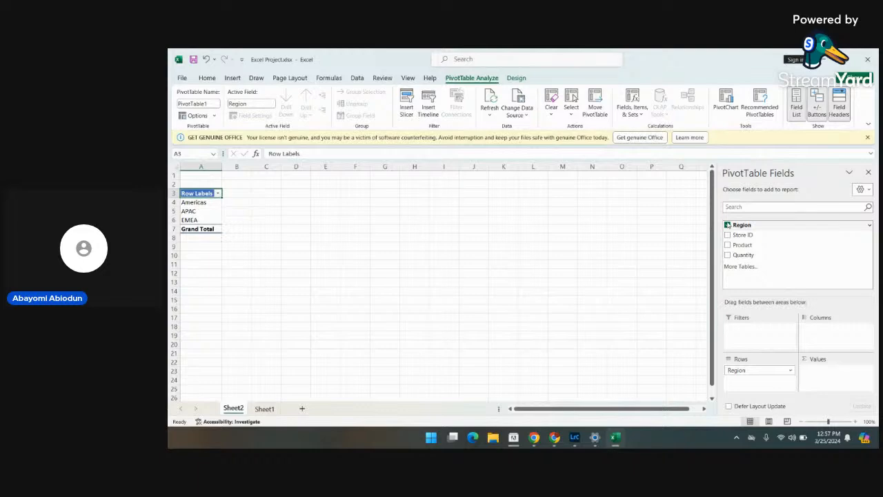
click(728, 245)
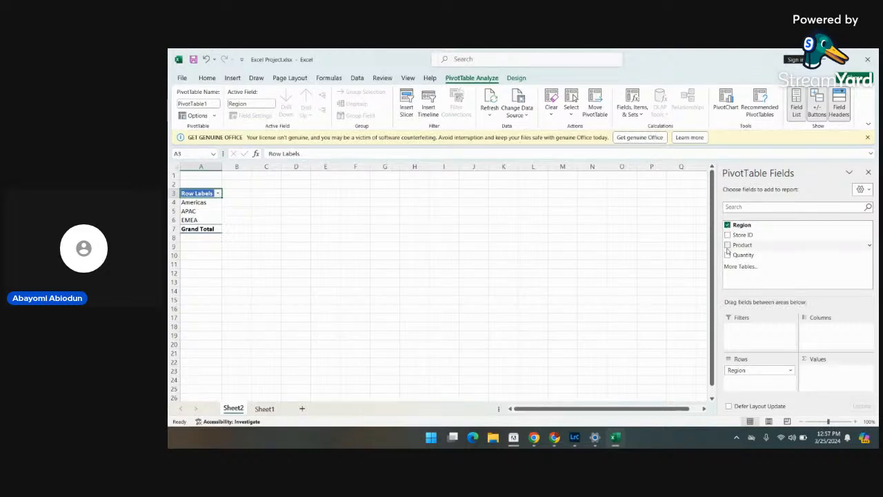
click(728, 255)
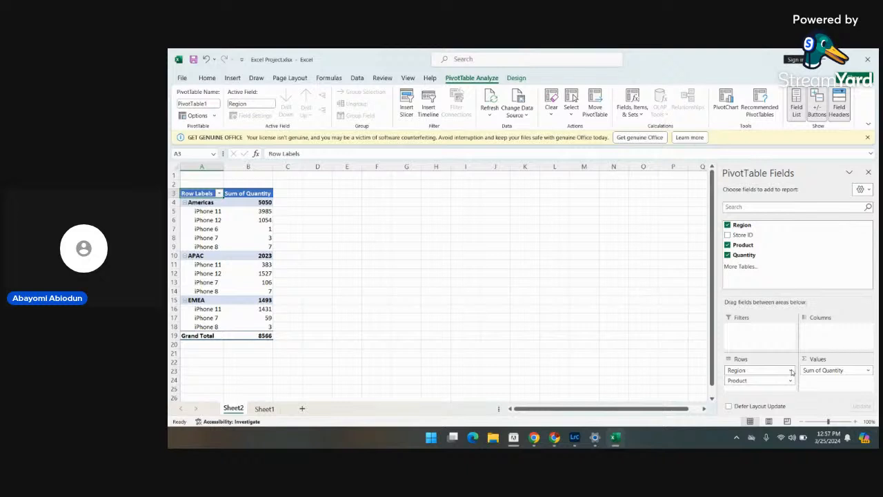
click(791, 371)
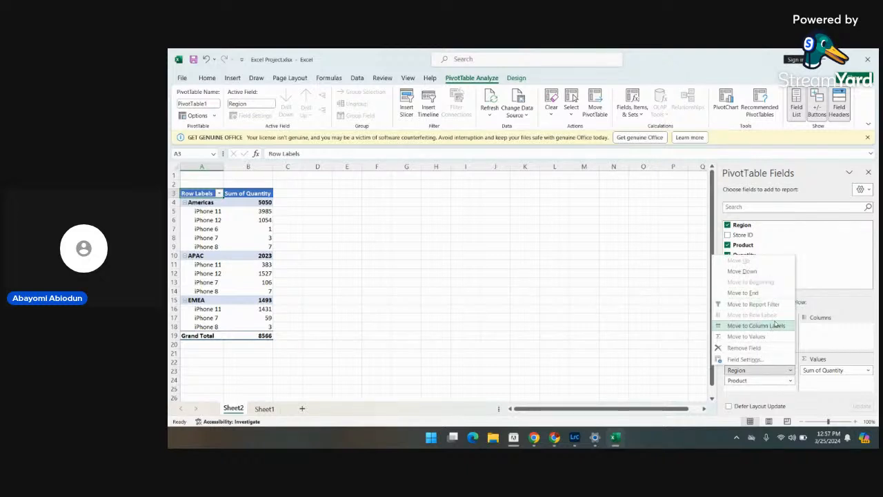
click(775, 325)
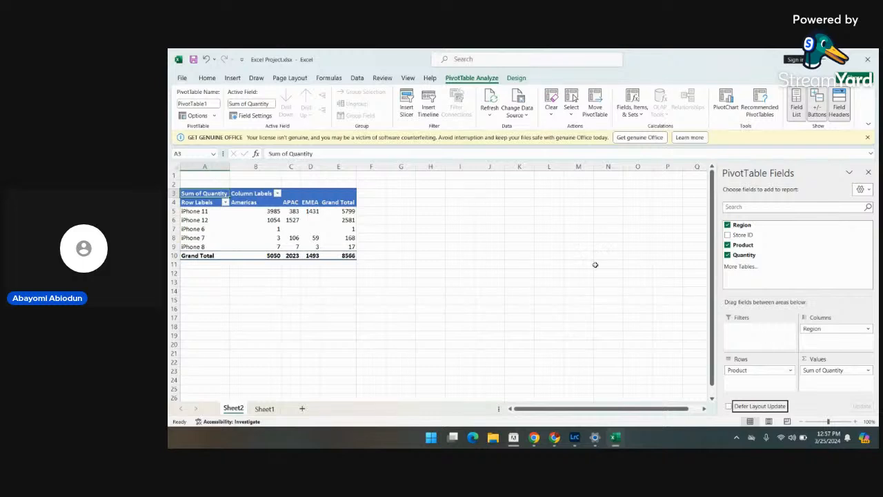
Insert a clustered column PivotChart, place it beside the PivotTable starting in column F, and close the field list
click(232, 78)
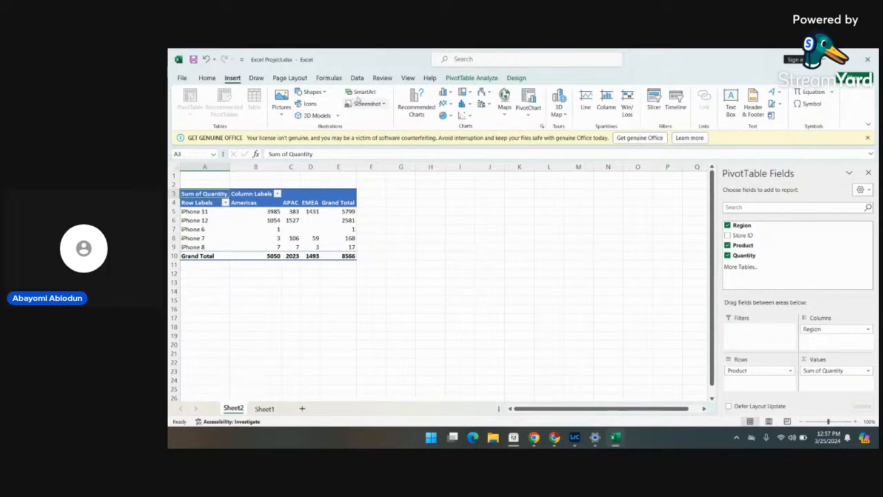
click(427, 114)
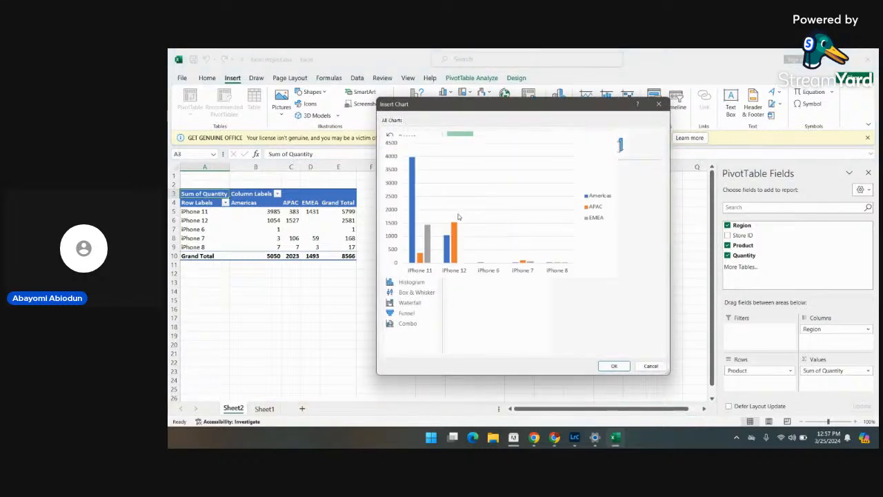
click(610, 366)
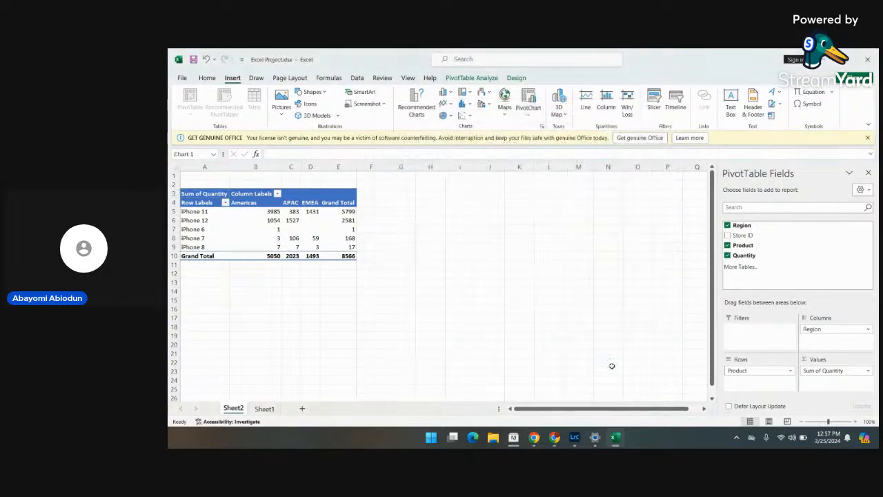
drag(481, 235, 524, 237)
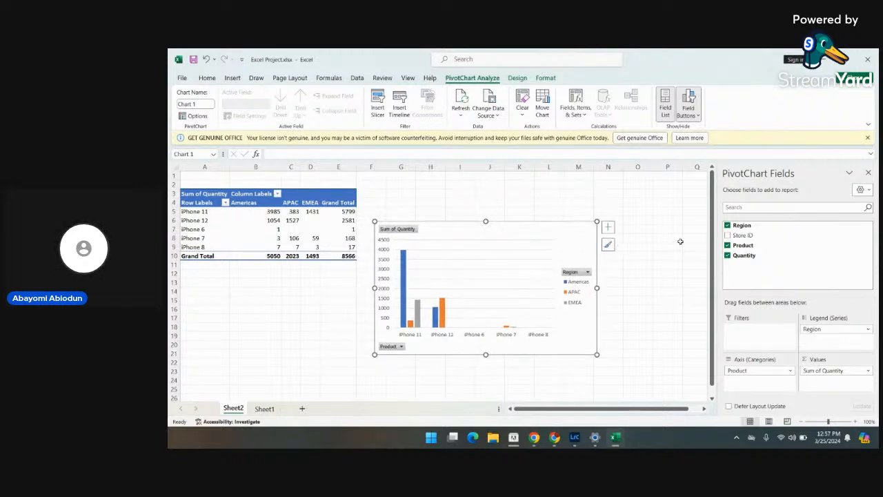
click(869, 172)
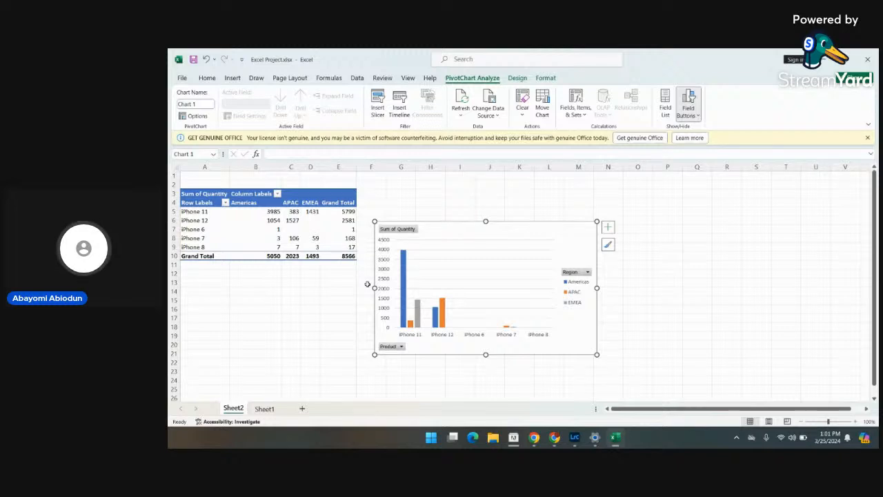
Minimise the workbook to get back to the StreamYard studio, mute the microphone and request the end of the live stream
click(823, 60)
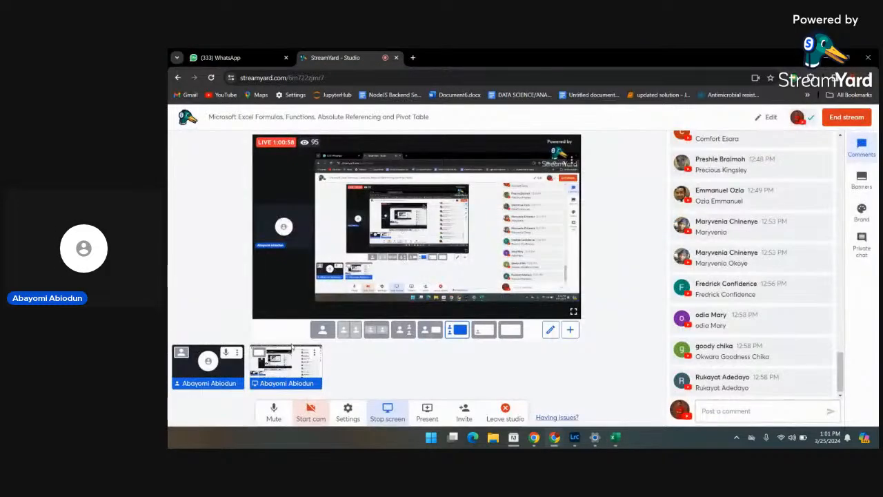
click(274, 411)
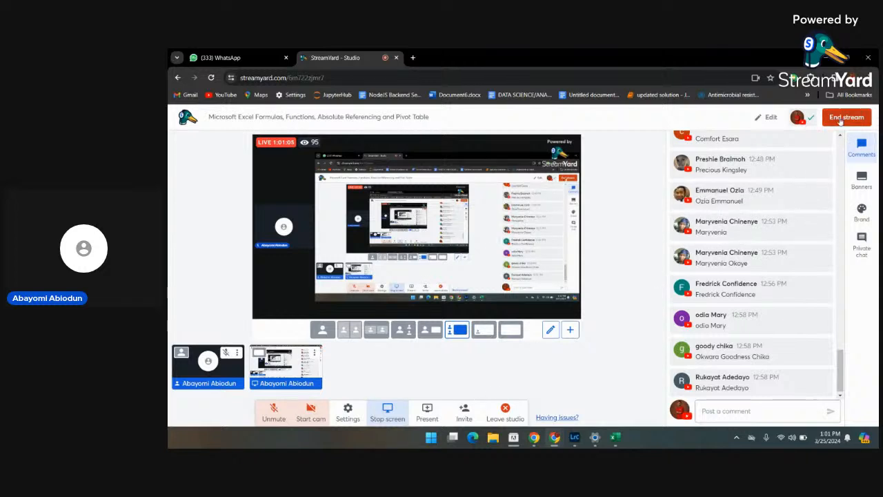
click(840, 120)
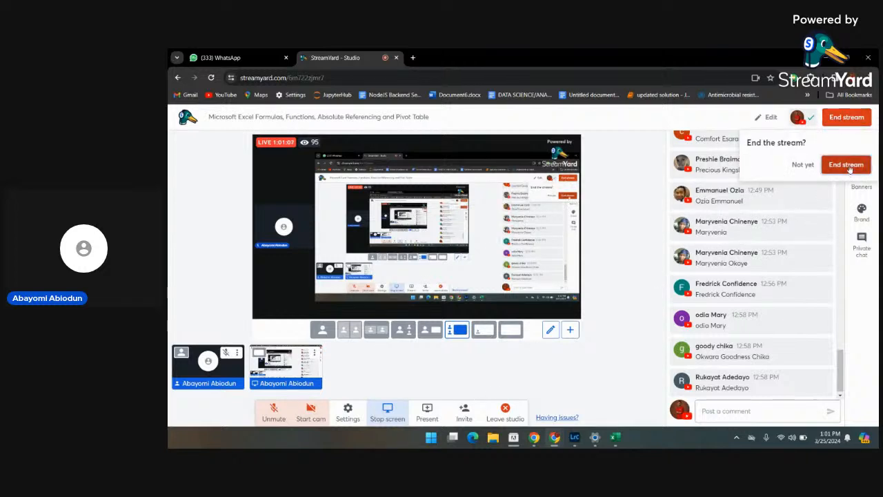